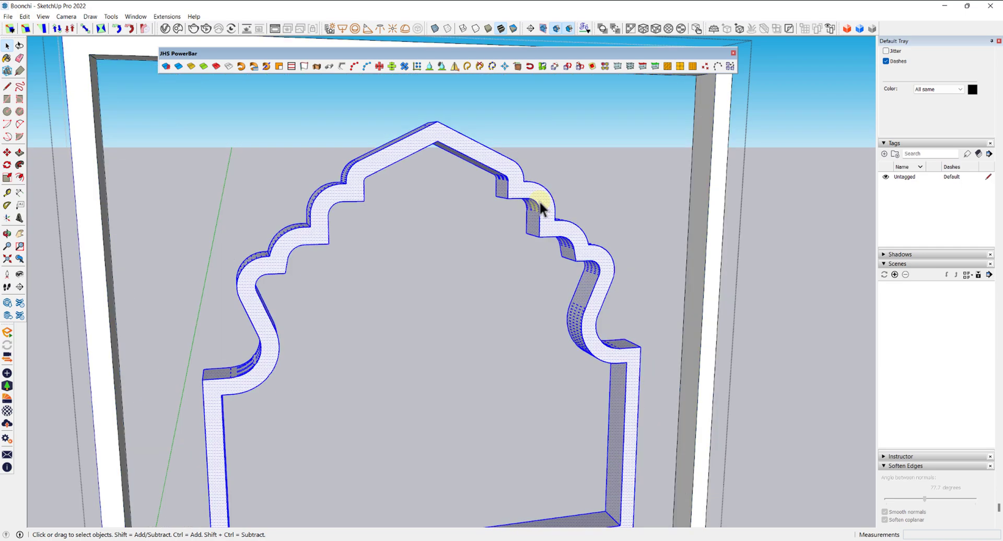
Step: Examine the finished square jali panel with its stepped arch opening, close up and as a whole
middle_drag(563, 227, 472, 264)
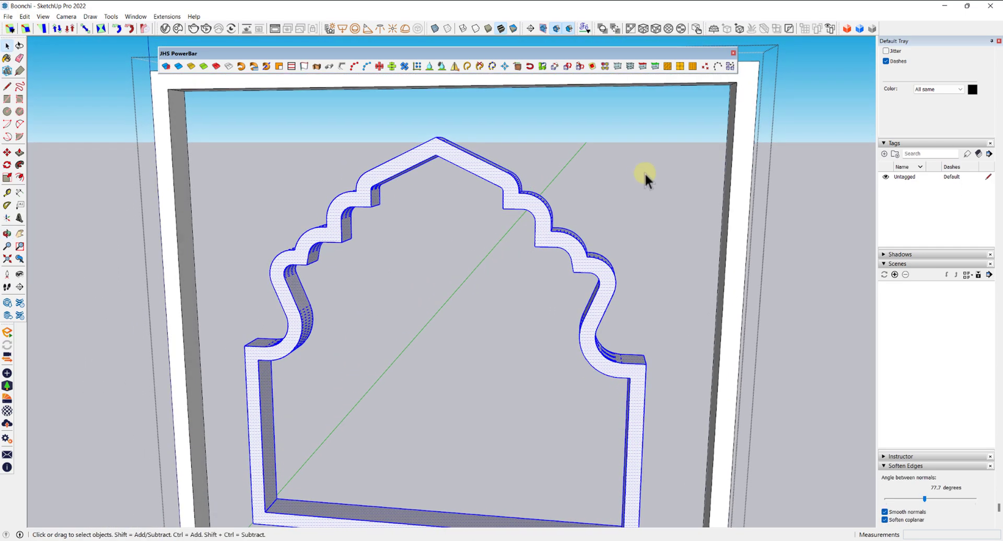
scroll(641, 171, down, 2)
key(Escape)
scroll(671, 127, up, 3)
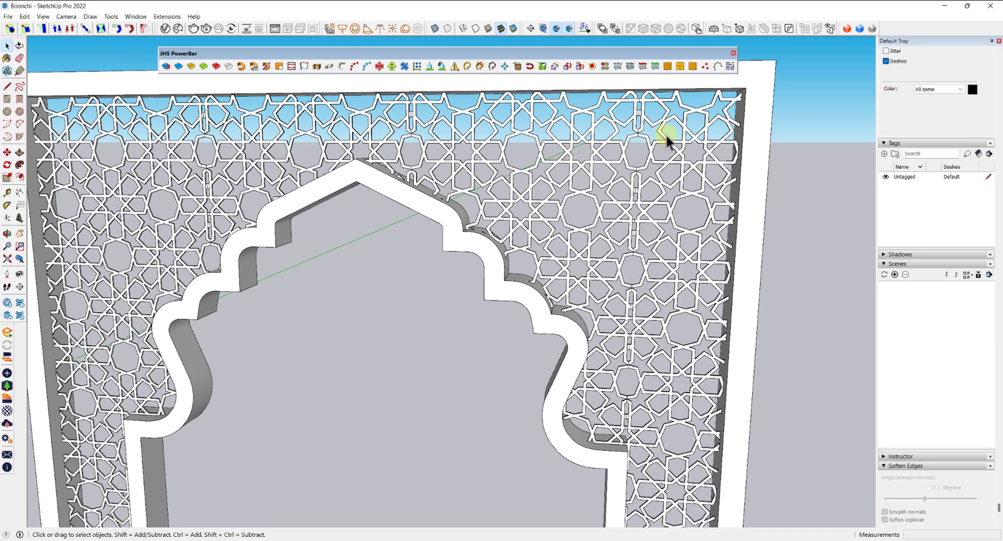
scroll(665, 134, down, 3)
middle_drag(593, 188, 569, 188)
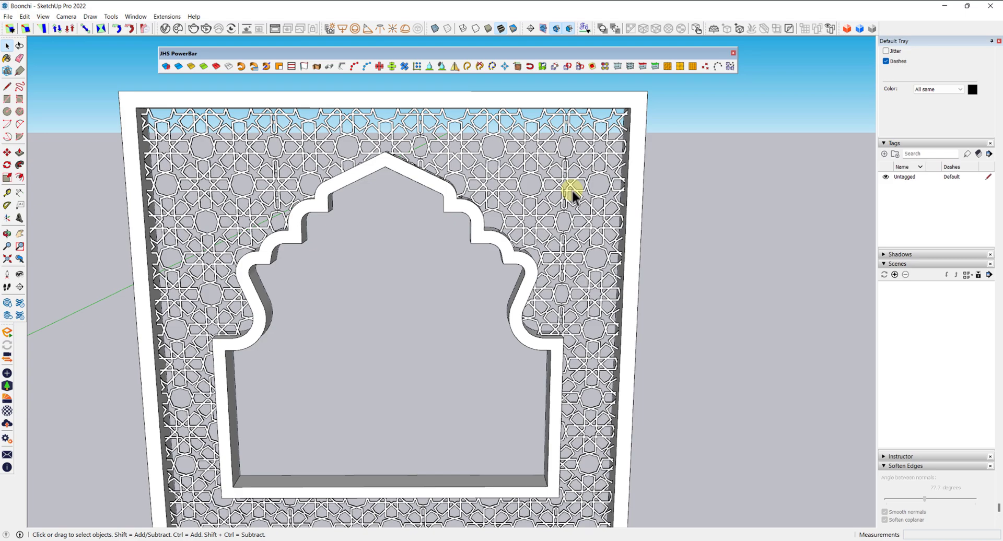
middle_drag(572, 189, 556, 189)
scroll(556, 189, down, 3)
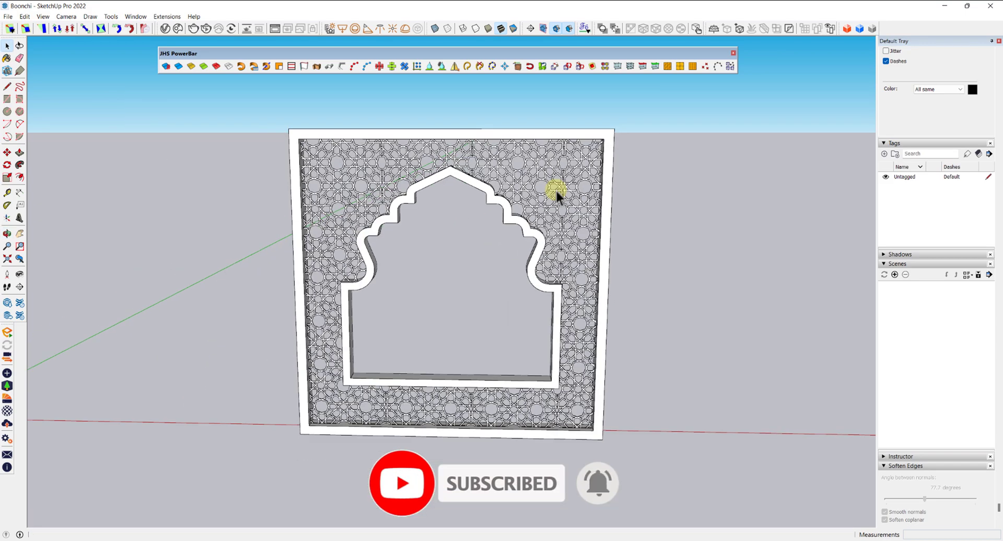
middle_drag(473, 239, 557, 341)
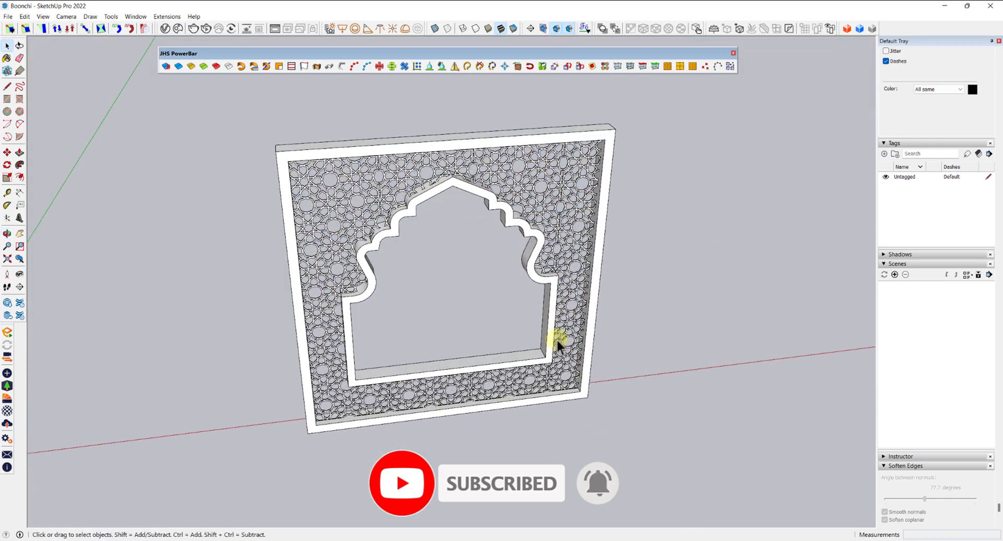
Step: Examine the unframed and the framed star-pattern jali panels standing beside the finished arch panels
double_click(557, 311)
key(Escape)
key(Escape)
scroll(582, 296, down, 3)
middle_drag(582, 297, 672, 275)
scroll(533, 253, up, 8)
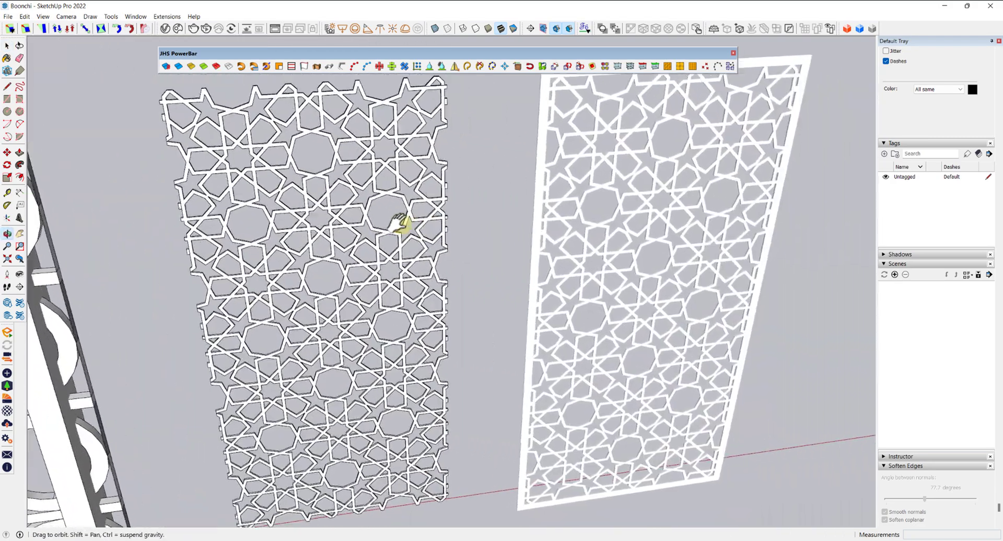
middle_drag(400, 223, 524, 183)
scroll(687, 309, up, 3)
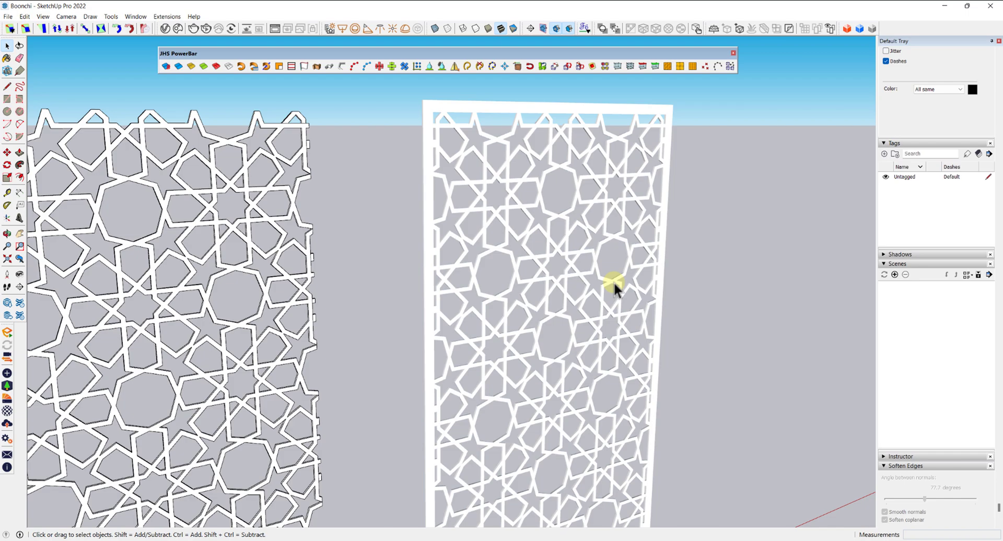
middle_drag(613, 281, 446, 280)
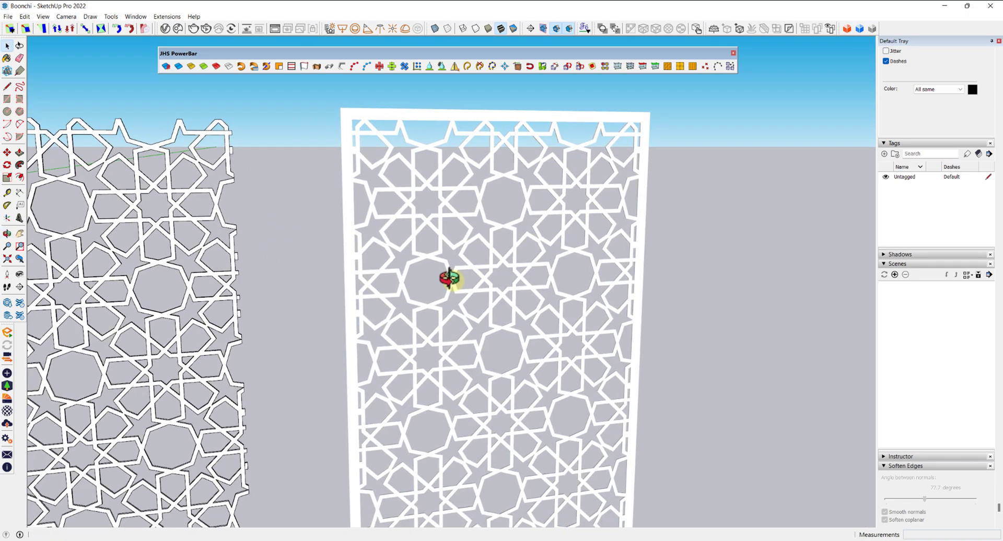
scroll(444, 284, down, 5)
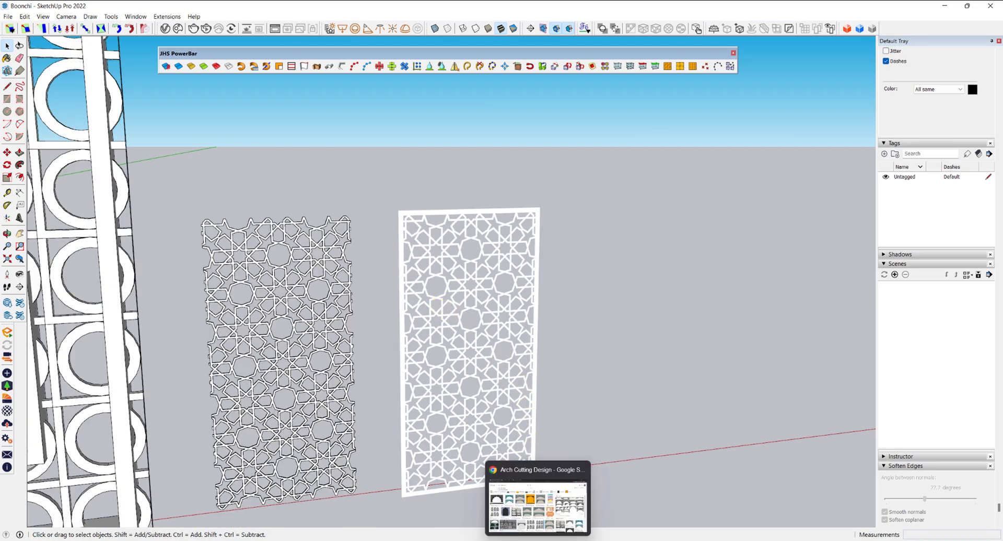
Step: Switch to Chrome and review the Arch Cutting Design image results, previewing the Islamic arch window or door set
click(538, 540)
click(522, 69)
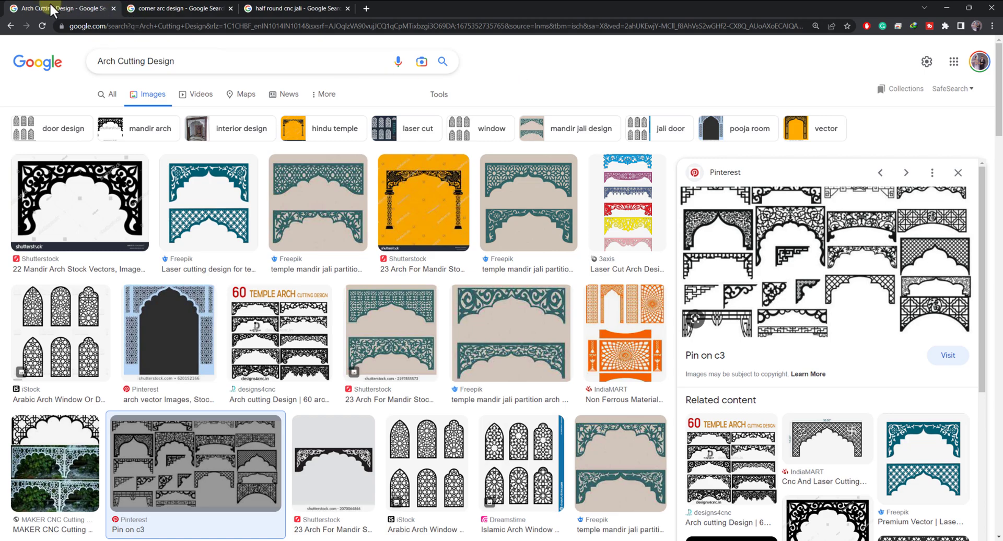
click(178, 57)
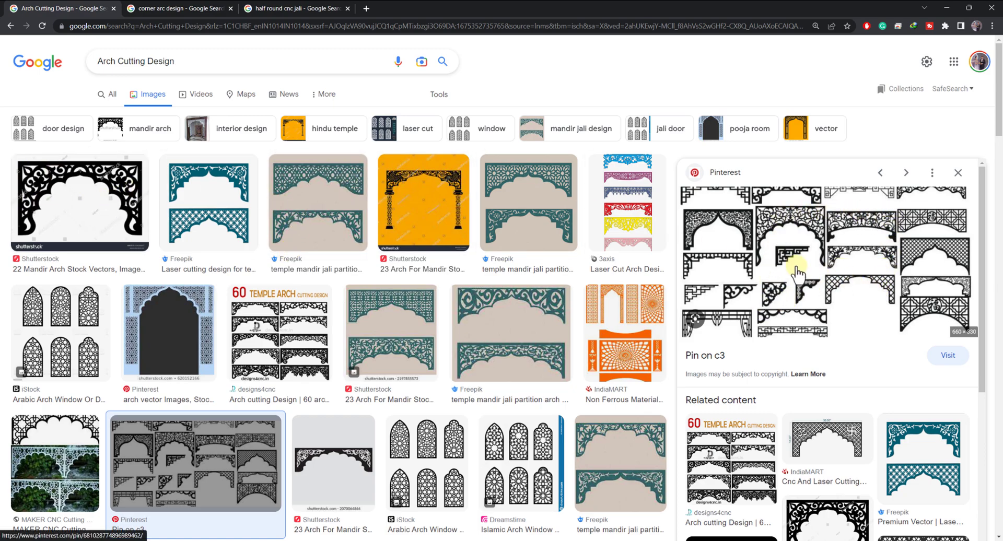
scroll(794, 517, down, 3)
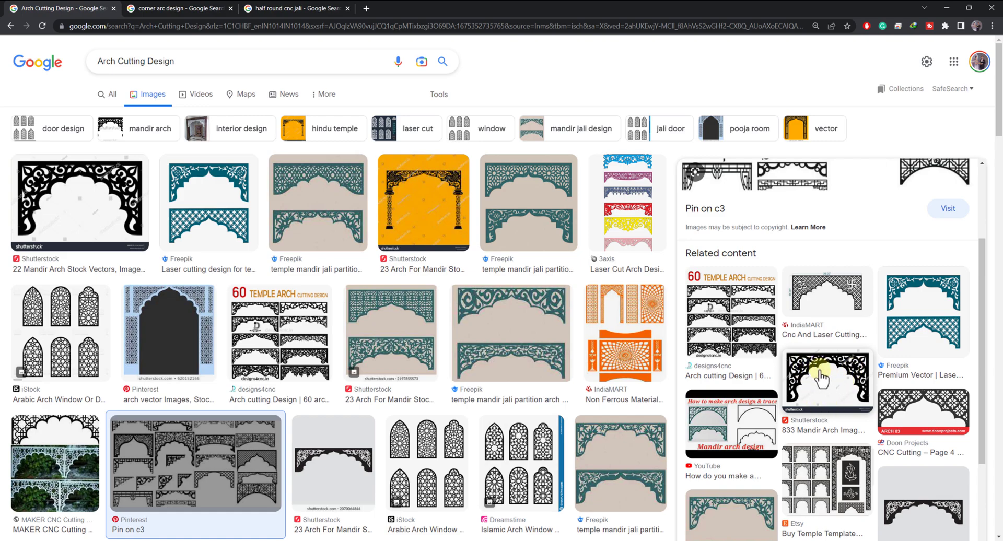
click(532, 446)
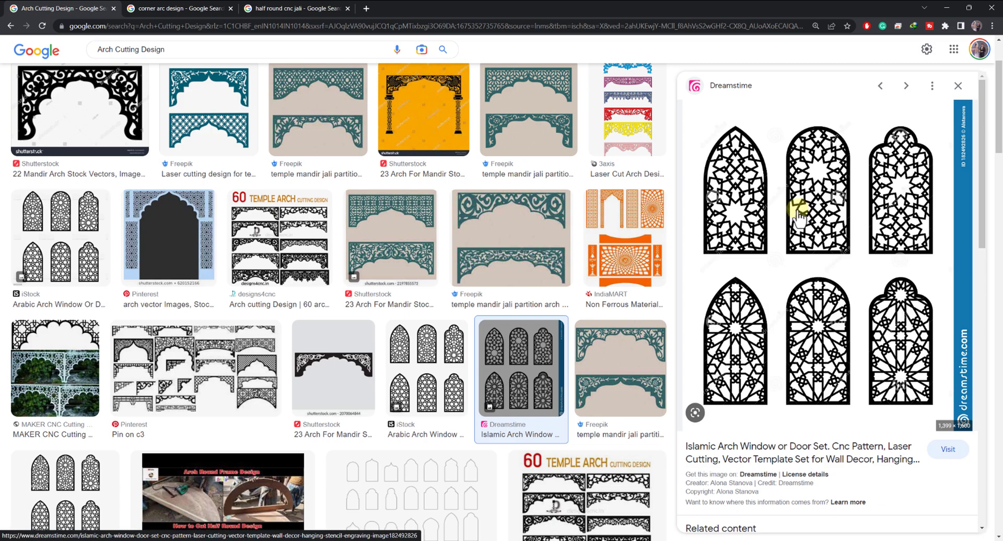
click(947, 8)
Step: Return to SketchUp and inspect the arch frame and the star pattern around it in the finished jali panel
scroll(275, 306, down, 8)
mouse_move(275, 306)
shift+middle_down()
mouse_move(571, 225)
mouse_move(617, 241)
shift+middle_up()
scroll(402, 203, up, 4)
triple_click(405, 206)
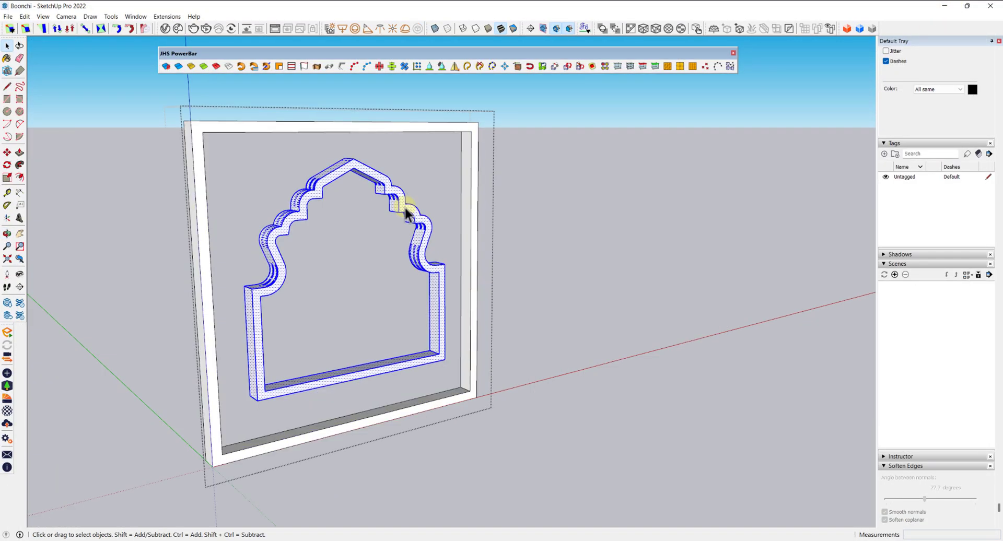
scroll(425, 210, up, 3)
middle_drag(425, 210, 375, 197)
scroll(472, 196, up, 3)
key(Escape)
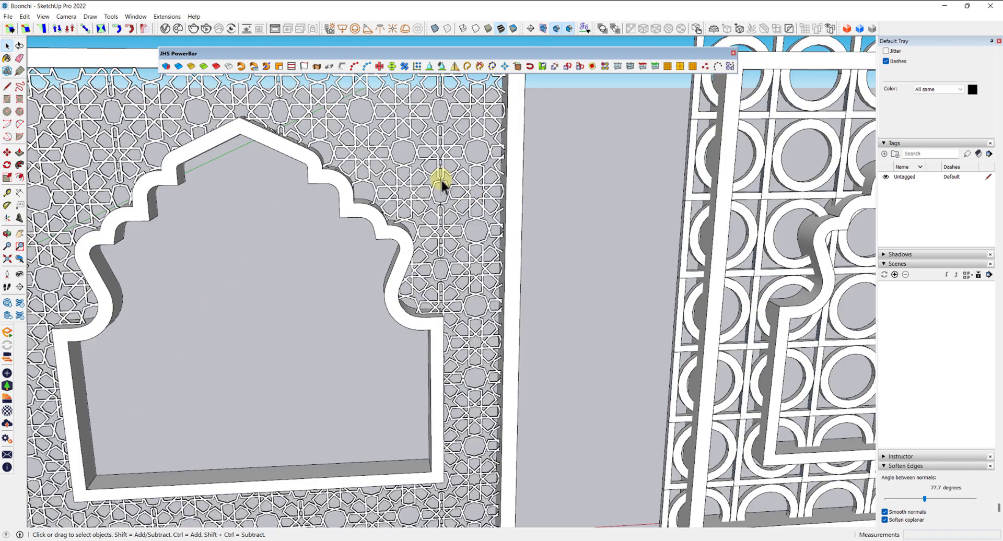
scroll(459, 183, up, 4)
click(407, 121)
scroll(466, 184, down, 4)
scroll(465, 184, down, 5)
Step: Select the framed star-pattern jali panel that stands next to the unframed one
click(543, 179)
middle_drag(544, 180, 403, 293)
scroll(418, 282, up, 5)
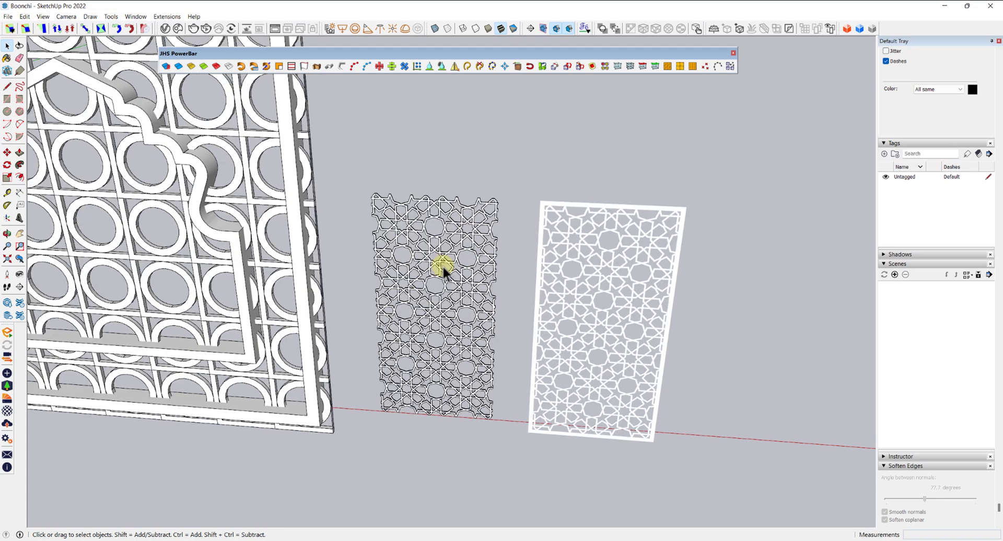
middle_drag(443, 267, 425, 320)
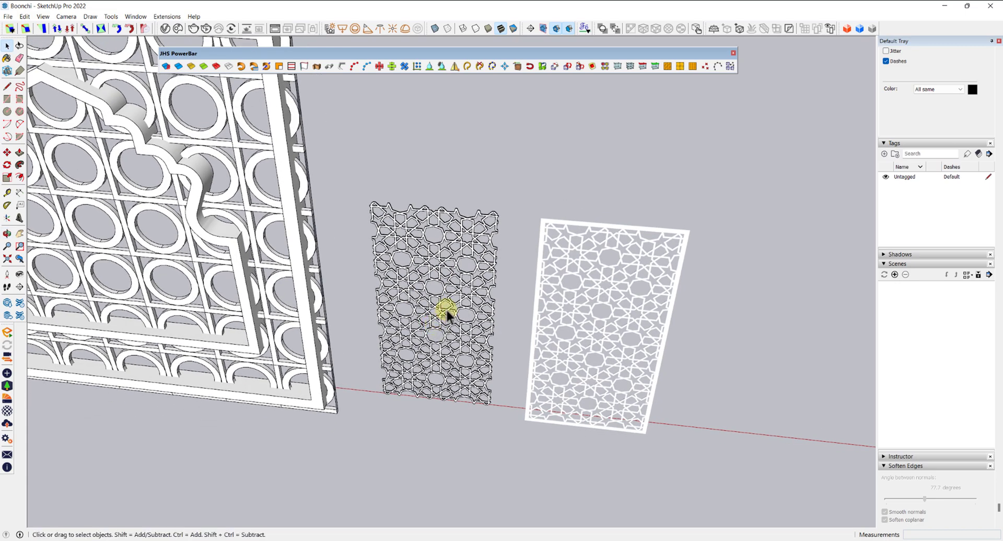
middle_drag(447, 307, 546, 298)
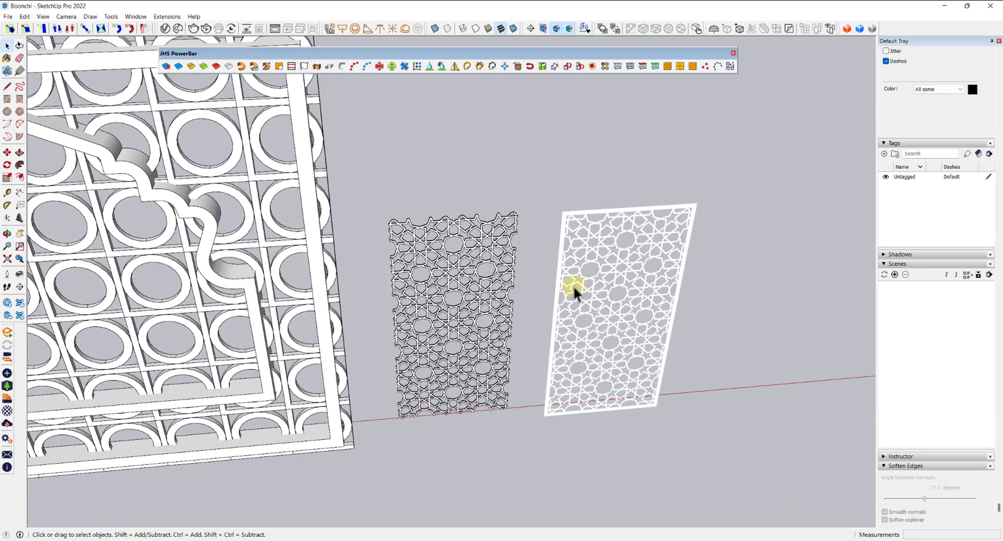
click(656, 289)
scroll(638, 271, up, 10)
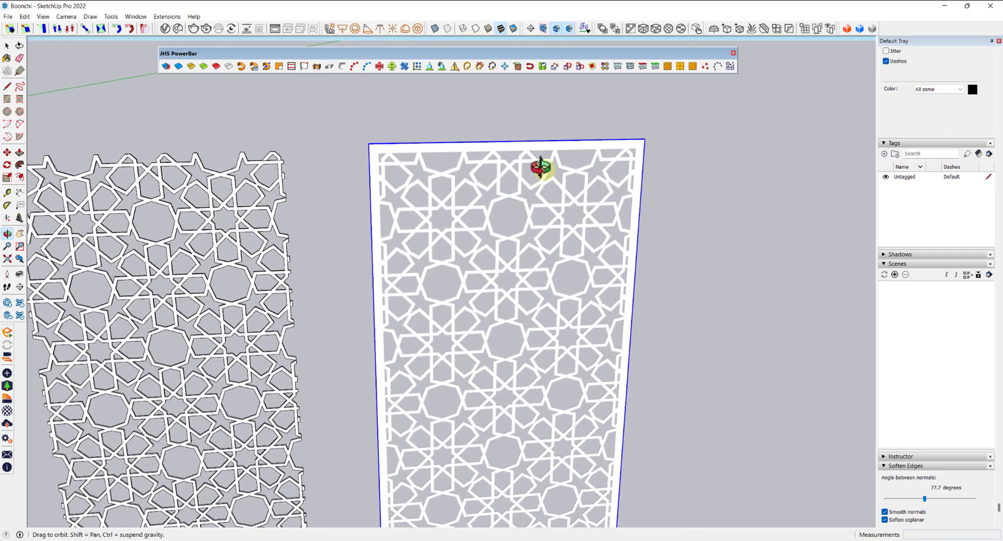
Step: Open 3D Warehouse, browse the models listed for cnc and preview the cnc model showing six panels
click(136, 17)
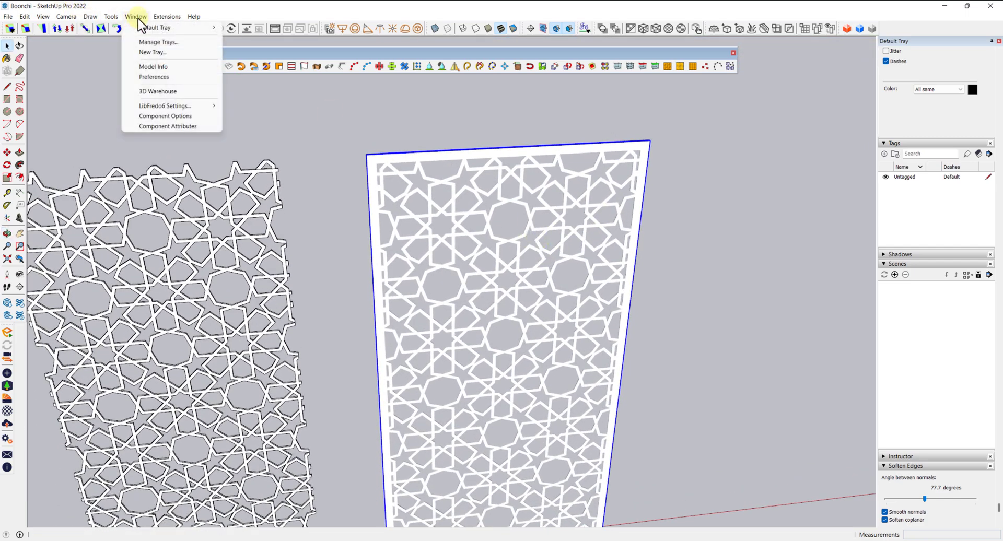
click(159, 90)
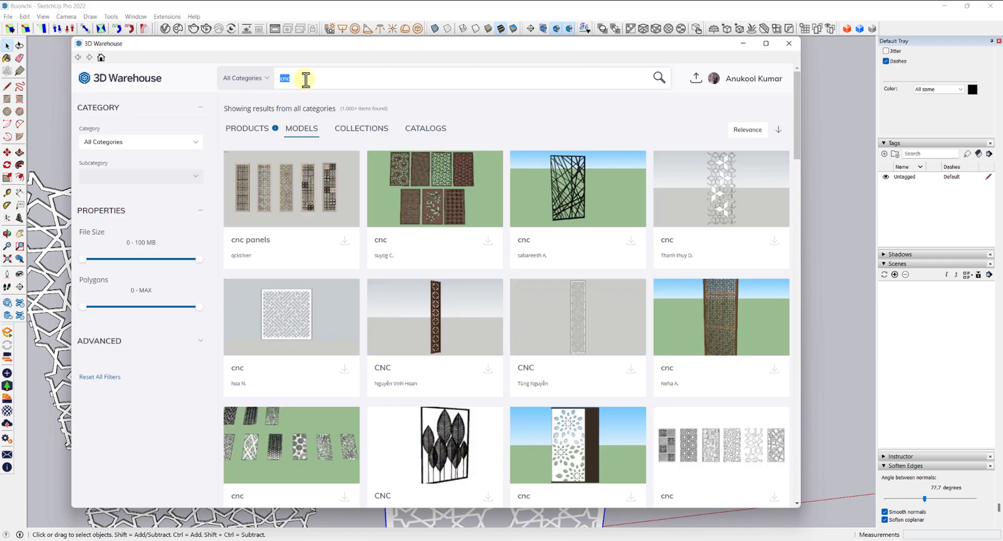
scroll(658, 287, down, 3)
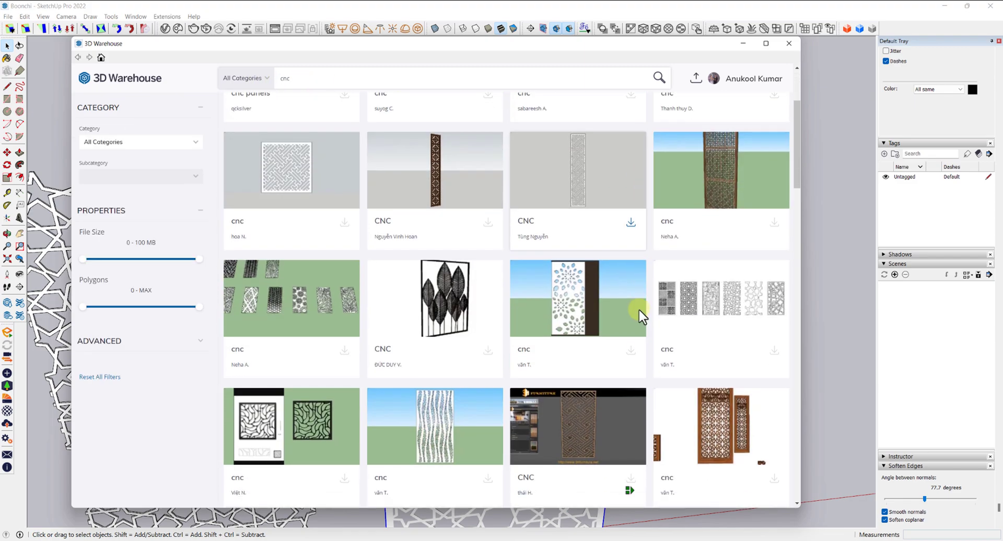
click(738, 291)
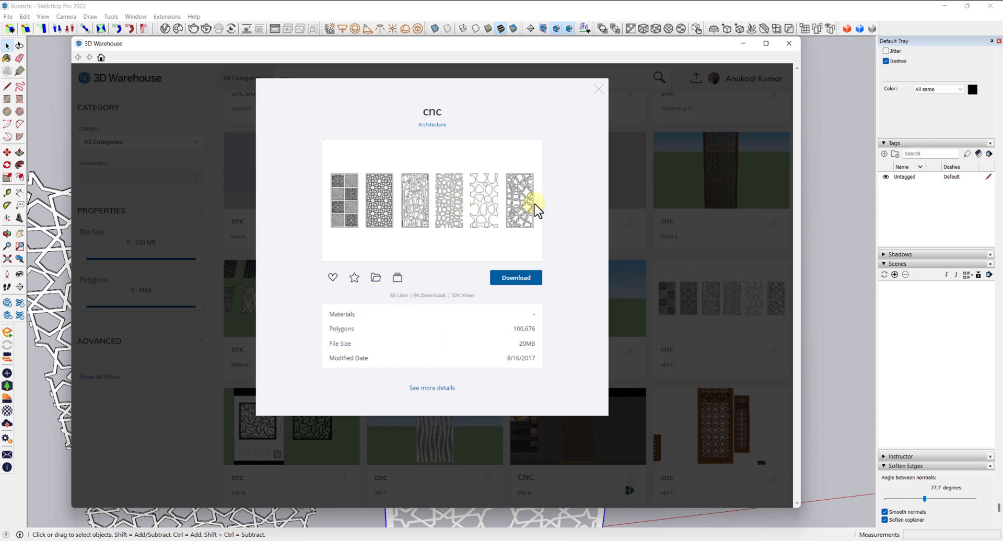
click(599, 89)
Step: Open the framed star-pattern panel for editing and select all of its connected geometry
scroll(688, 237, down, 3)
middle_drag(648, 251, 577, 260)
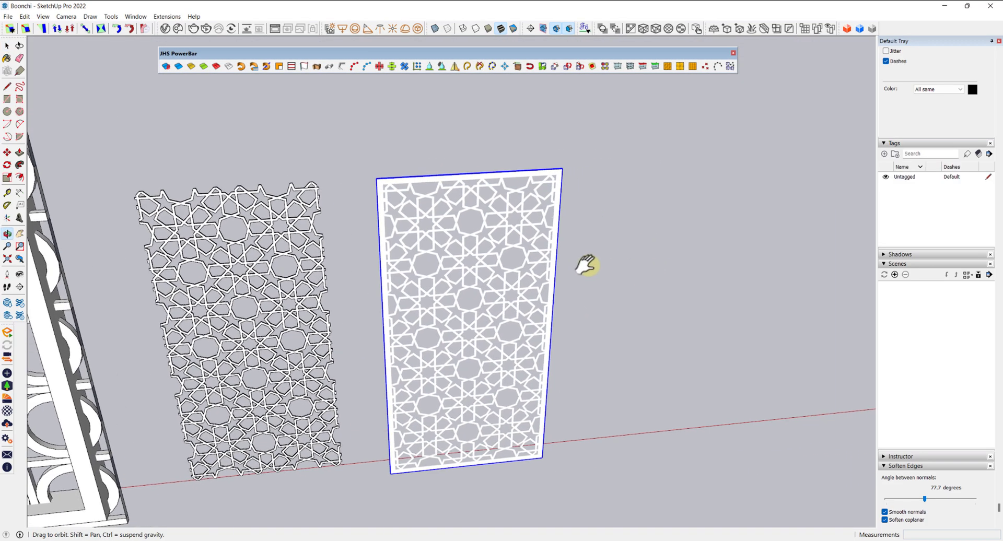
scroll(541, 224, up, 4)
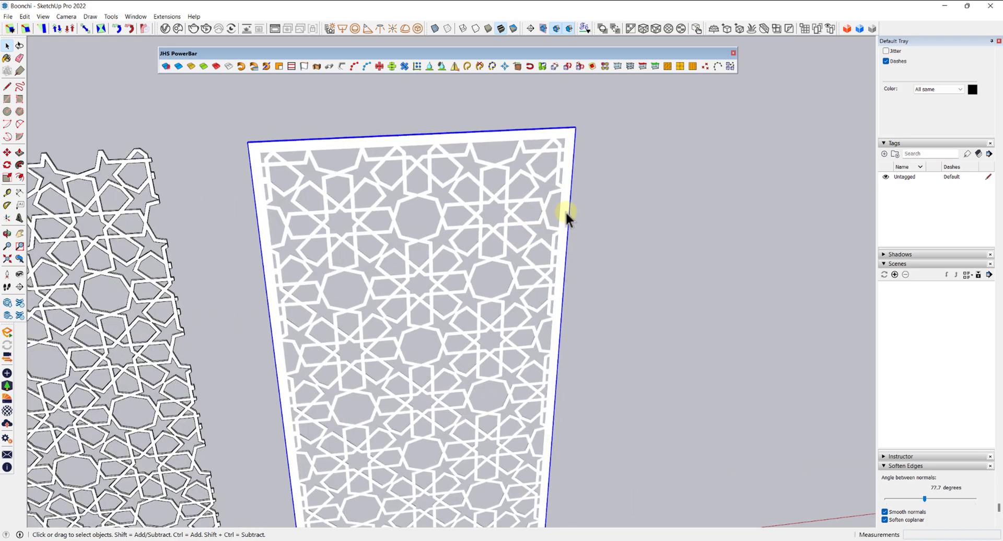
scroll(566, 211, down, 3)
scroll(399, 182, up, 4)
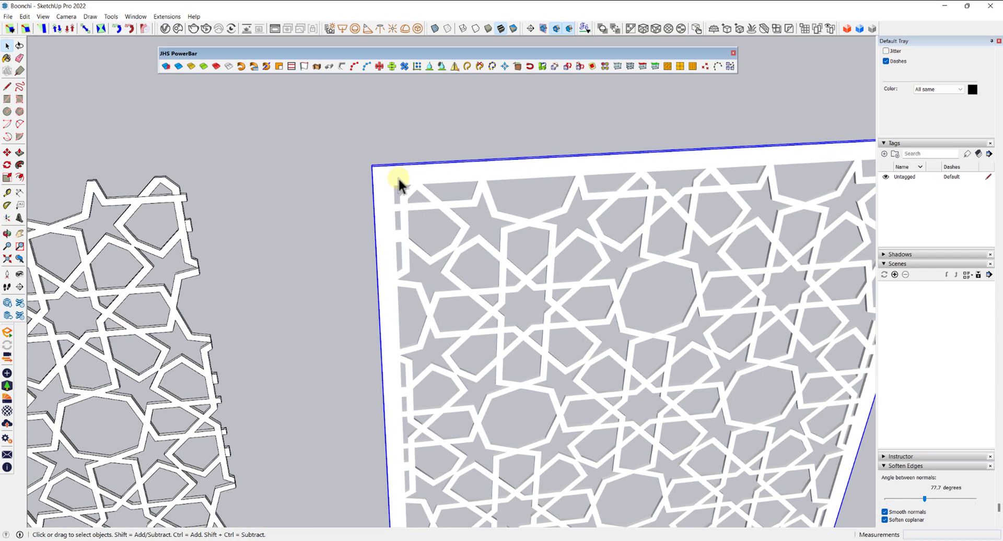
double_click(417, 174)
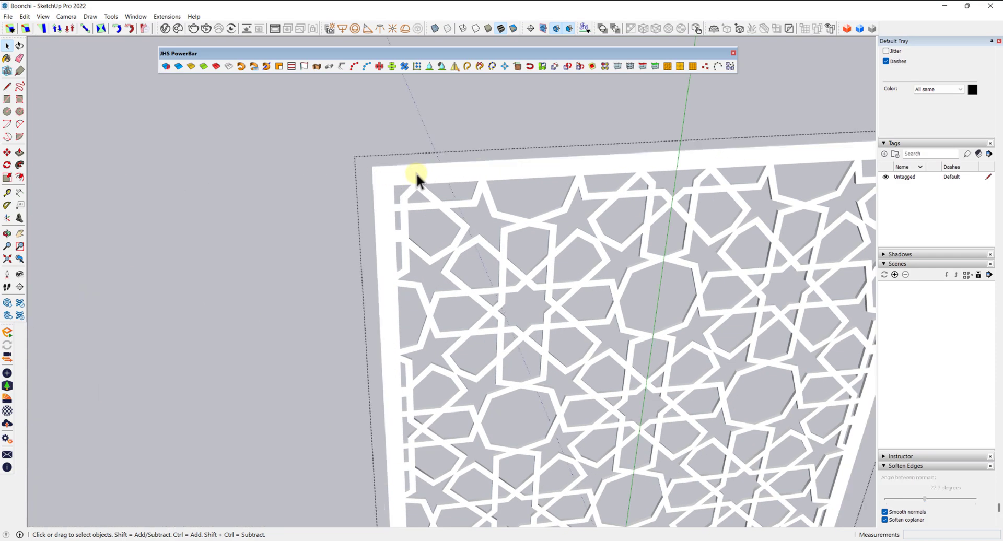
click(417, 174)
key(alt+h)
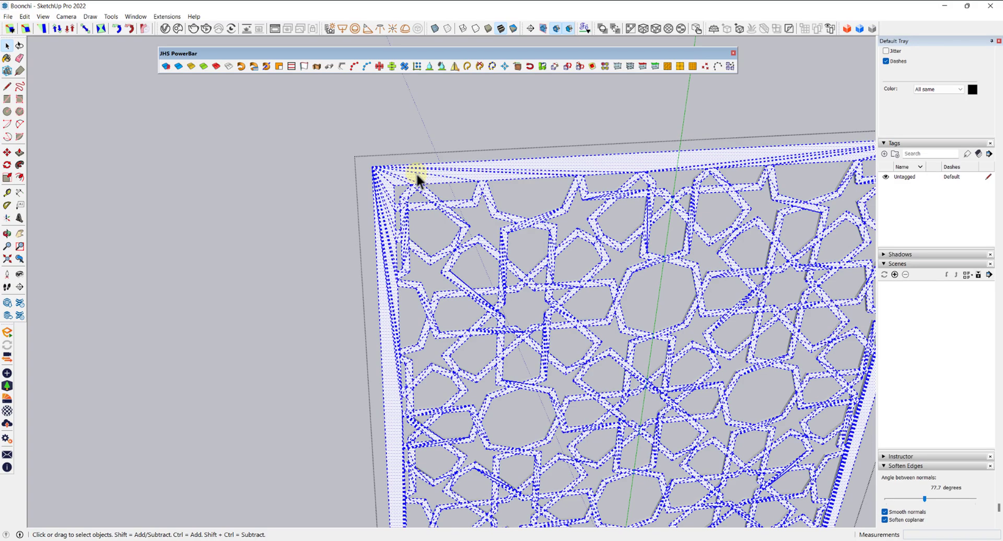
Step: Set the edge softening of the selected panel geometry to an angle between normals of 3.2 degrees
scroll(417, 174, down, 3)
scroll(417, 174, up, 3)
scroll(413, 175, up, 2)
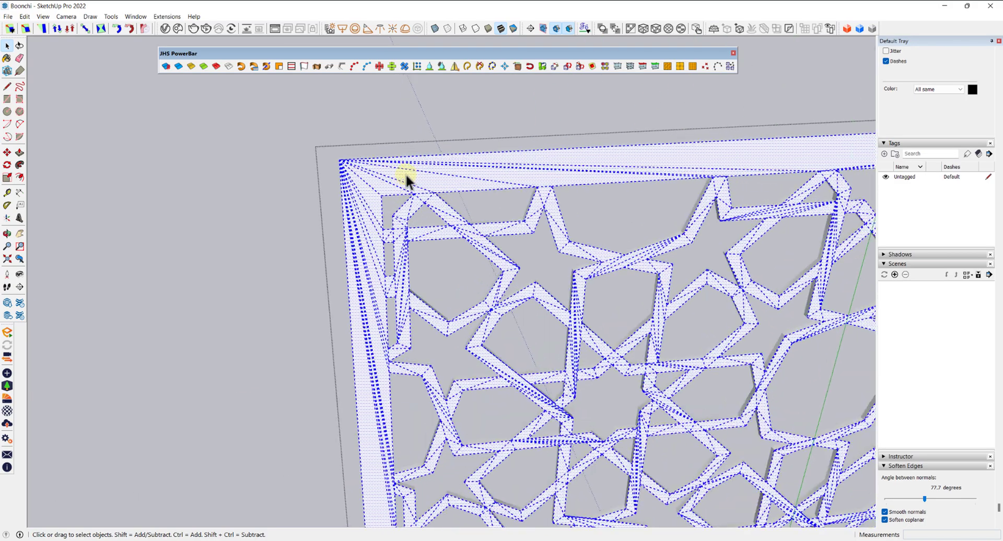
right_click(475, 164)
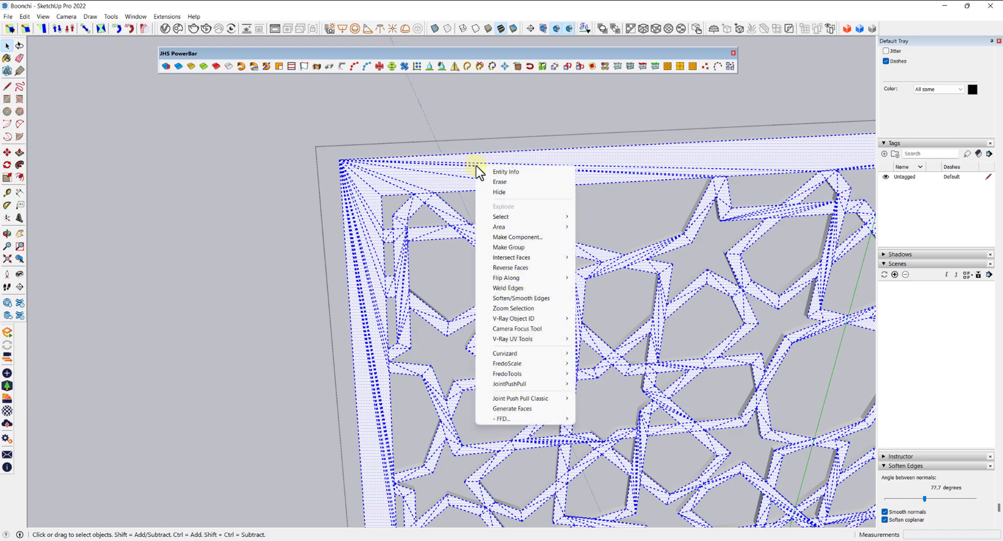
click(487, 298)
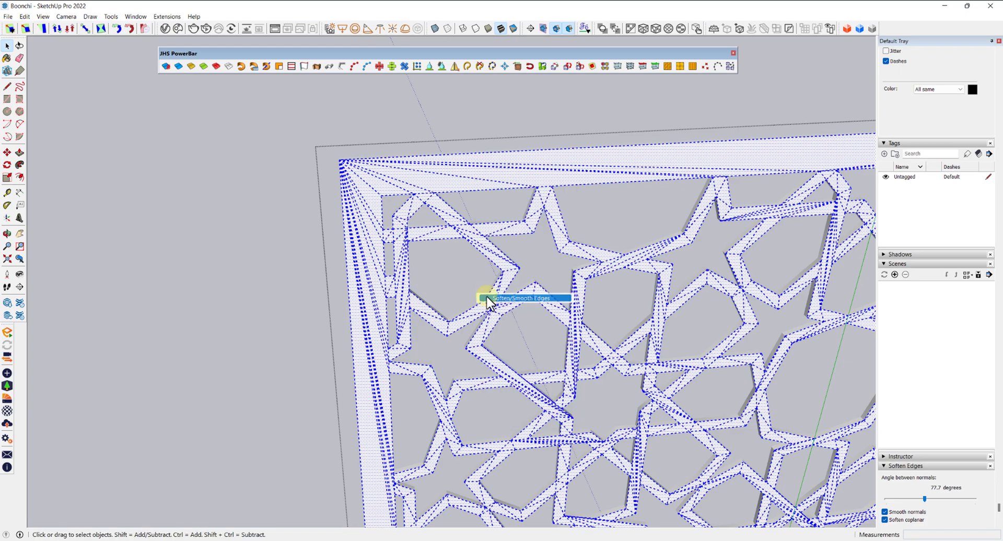
scroll(485, 296, down, 2)
shift+middle_drag(487, 297, 390, 221)
drag(897, 500, 888, 499)
middle_drag(743, 390, 773, 231)
click(771, 225)
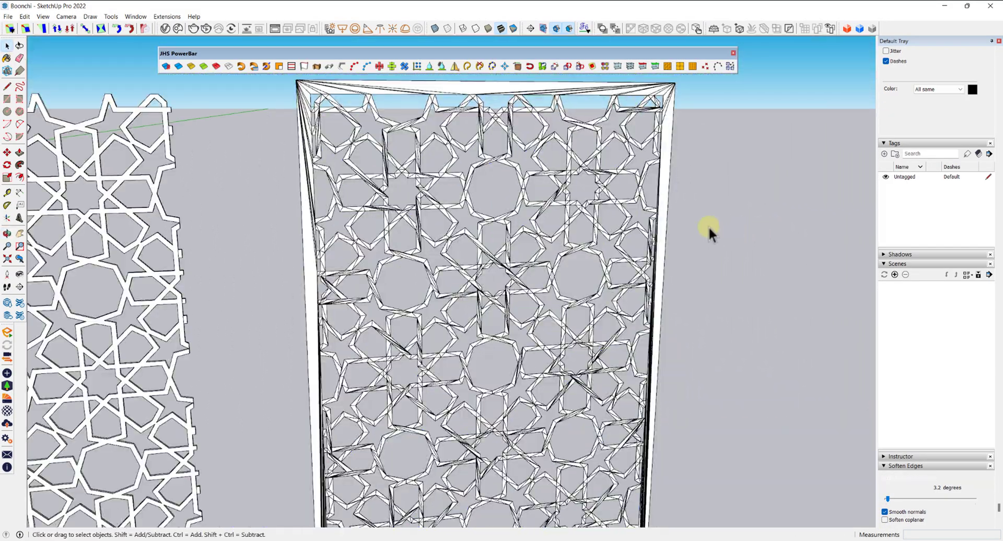
Step: Reopen the framed panel for editing and select its connected pattern geometry
middle_drag(711, 227, 636, 291)
scroll(386, 189, up, 2)
middle_drag(360, 196, 361, 243)
scroll(335, 234, up, 5)
double_click(188, 147)
middle_drag(188, 147, 628, 221)
triple_click(266, 172)
Step: Add the frame's outer side and top edge faces at the upper corner to the selection
shift+click(531, 198)
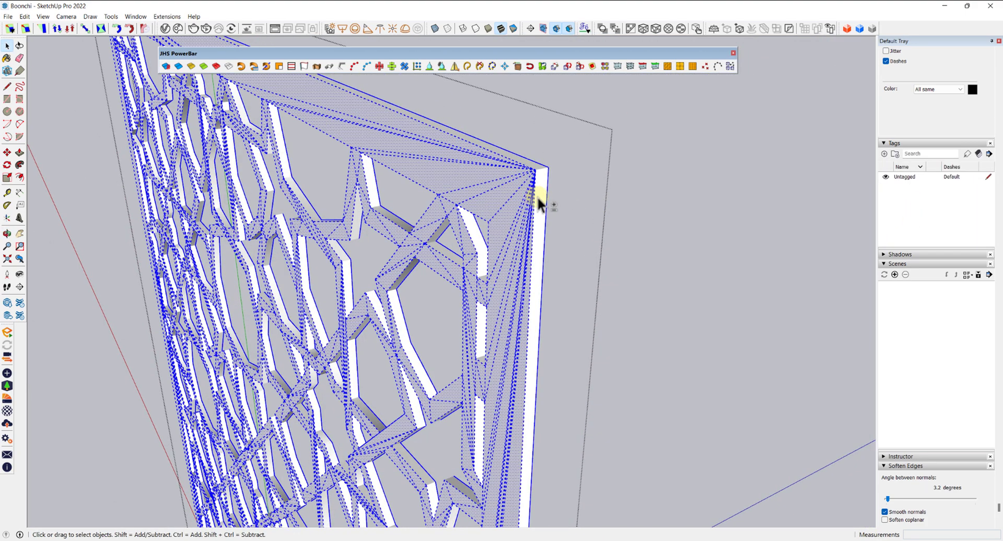
shift+click(538, 196)
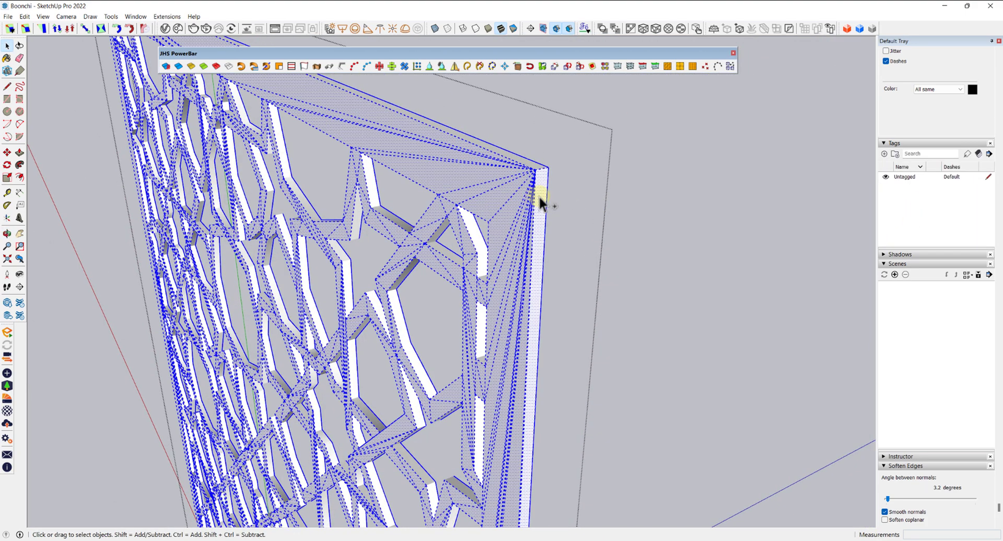
shift+click(537, 168)
middle_drag(578, 173, 78, 180)
scroll(448, 228, down, 4)
shift+middle_drag(500, 278, 189, 171)
scroll(450, 214, down, 3)
shift+middle_drag(434, 254, 443, 214)
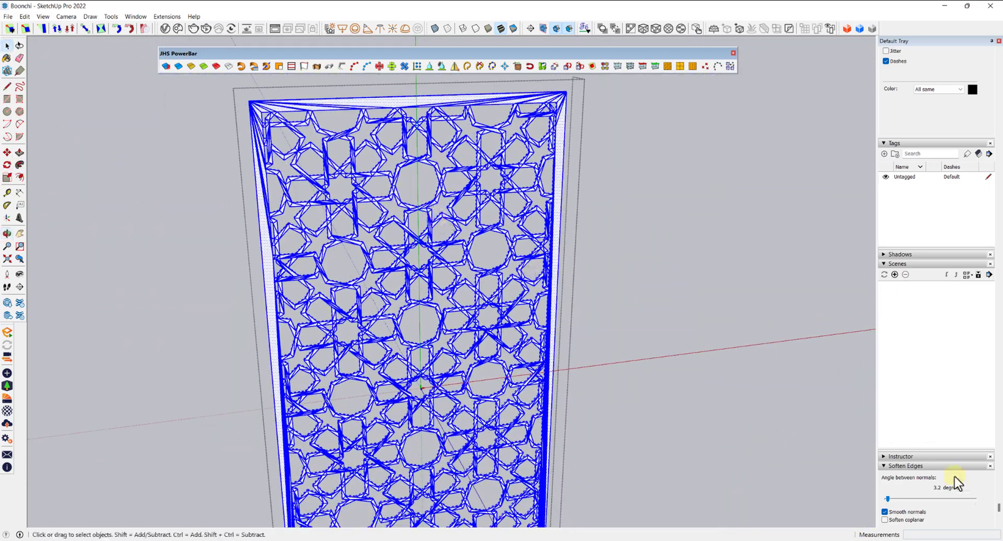
Step: Turn on coplanar softening for the selected star-pattern panel geometry, and reselect all of the panel's connected geometry
click(885, 520)
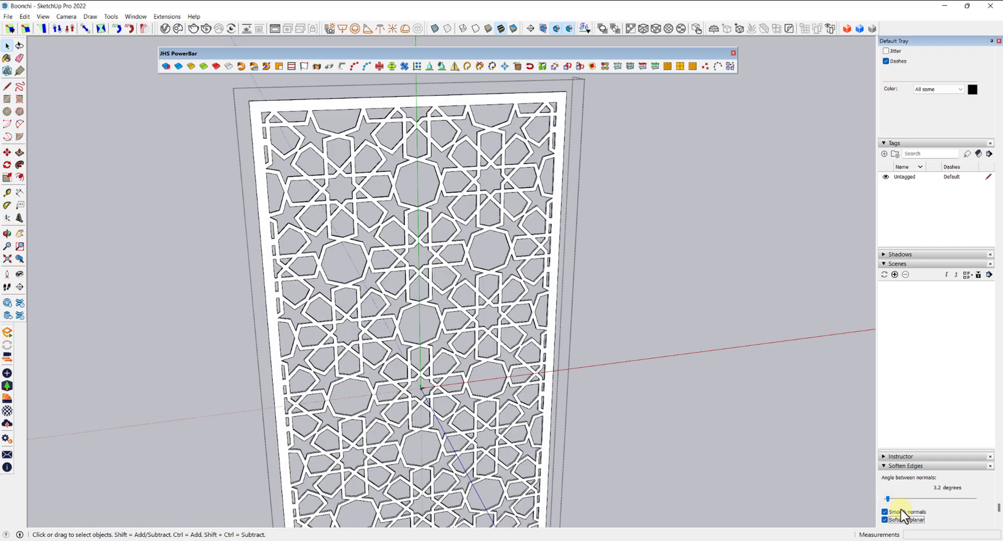
middle_drag(601, 365, 414, 253)
scroll(337, 216, up, 6)
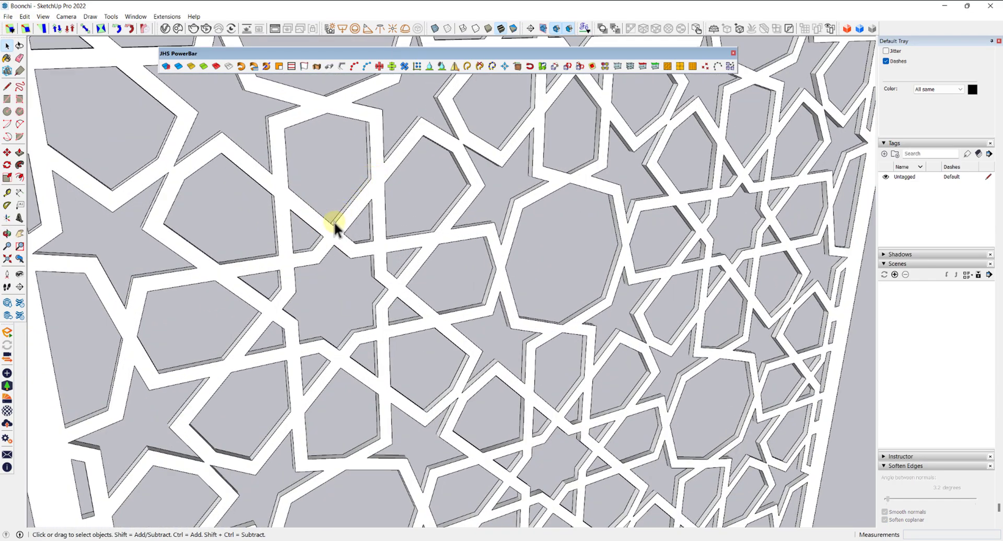
scroll(334, 226, down, 5)
middle_drag(331, 223, 262, 186)
click(284, 166)
triple_click(284, 166)
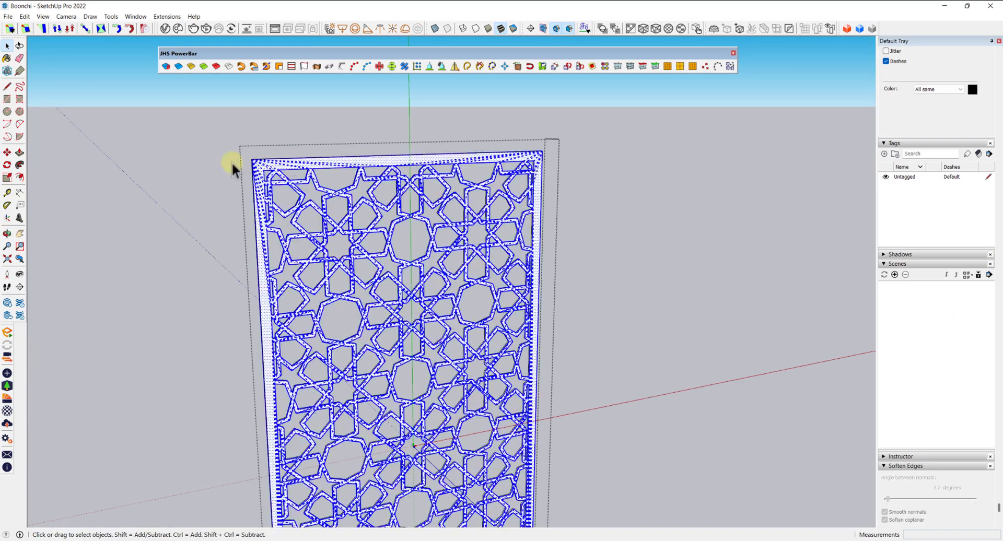
Step: Draw a rectangle on the panel's front face along the frame's inner boundary, between diagonally opposite corners of the star pattern
scroll(282, 169, up, 5)
click(284, 168)
key(r)
click(288, 179)
scroll(470, 385, down, 5)
scroll(421, 291, up, 3)
scroll(410, 495, up, 6)
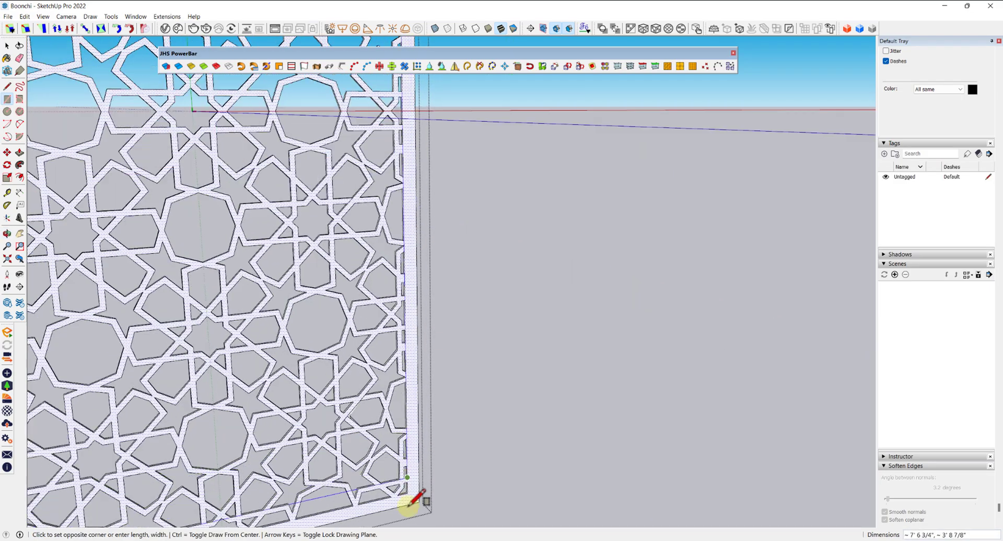
click(408, 490)
Step: Draw a matching rectangle on the other side of the panel between opposite inner corners of the frame
scroll(408, 490, down, 5)
middle_drag(182, 307, 899, 368)
scroll(206, 137, up, 3)
click(218, 153)
scroll(549, 476, down, 4)
shift+middle_drag(551, 477, 499, 175)
scroll(547, 502, up, 2)
scroll(548, 532, up, 2)
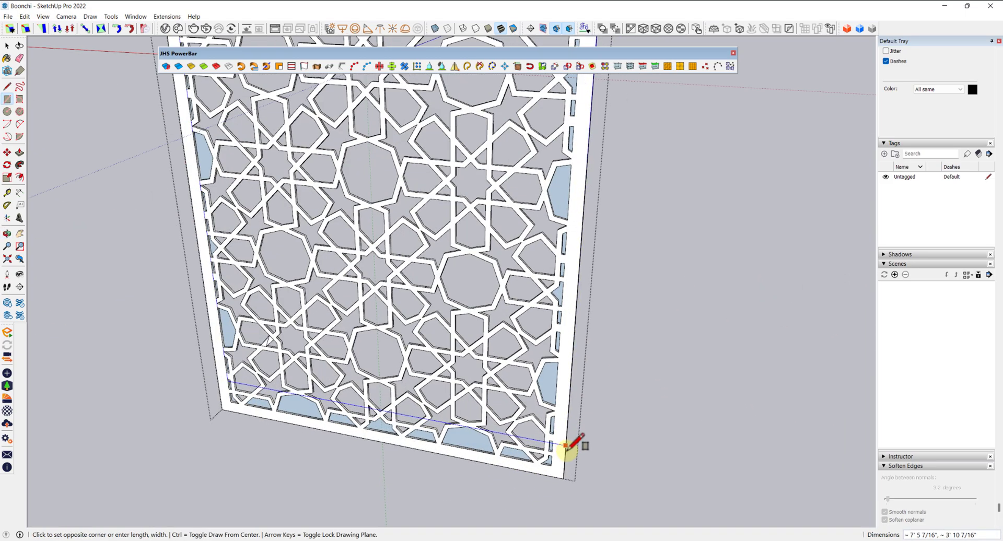
click(560, 459)
Step: Delete the outer frame geometry on all sides, leaving only the cut-out star pattern
scroll(559, 460, down, 3)
middle_drag(663, 324, 356, 428)
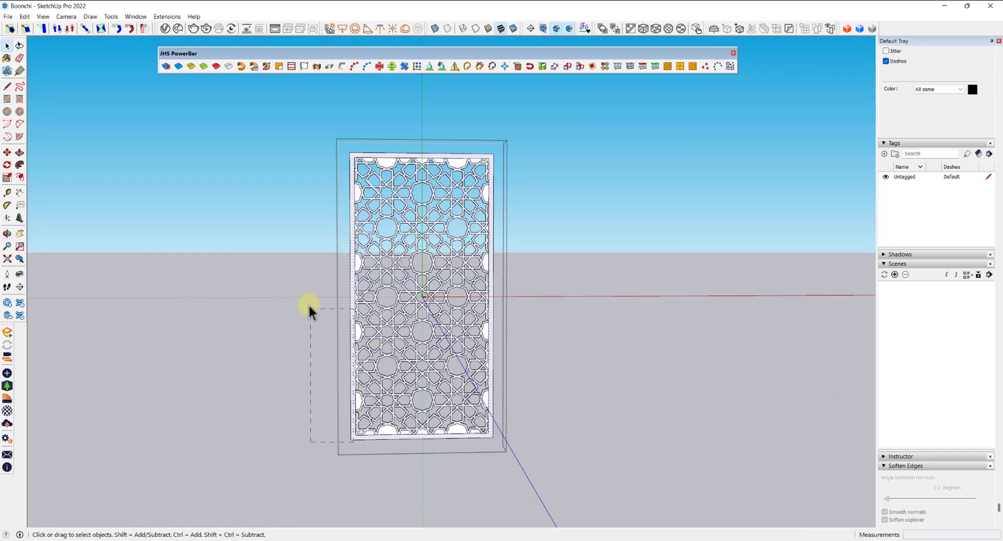
drag(268, 139, 265, 137)
key(Delete)
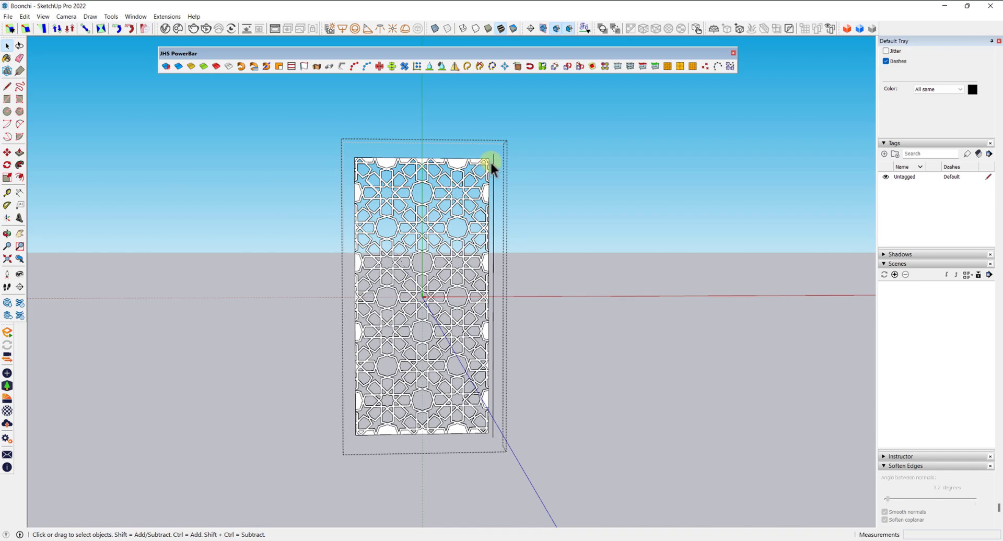
drag(492, 133, 492, 132)
key(Delete)
Step: Delete a leftover face and its outer edge closing the half-octagon opening at the pattern's side edge
scroll(501, 326, up, 5)
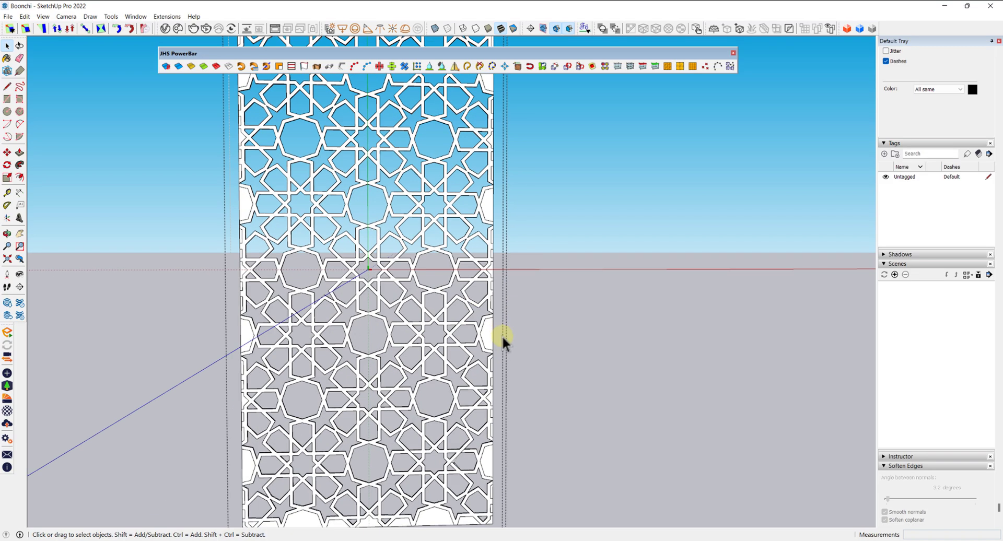
scroll(486, 326, up, 8)
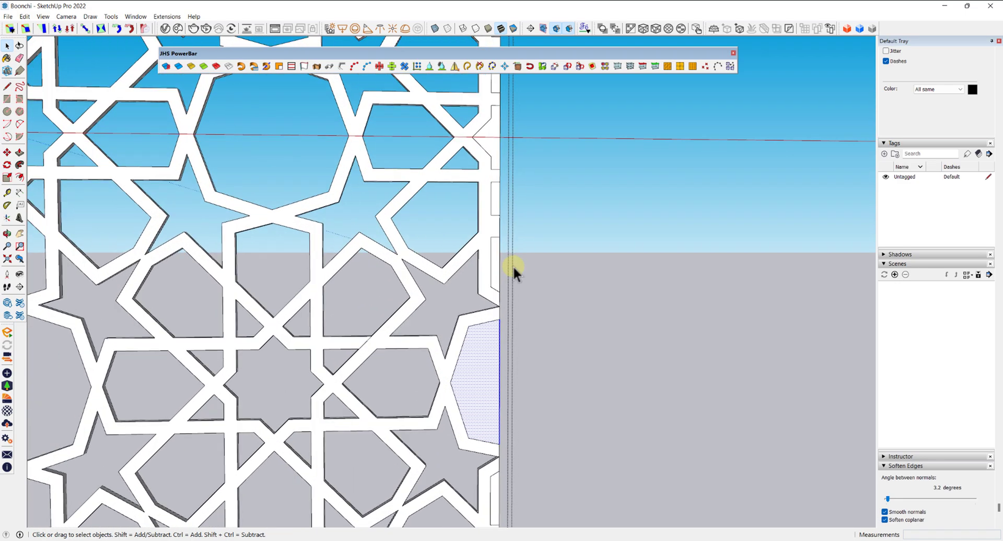
click(499, 264)
key(Delete)
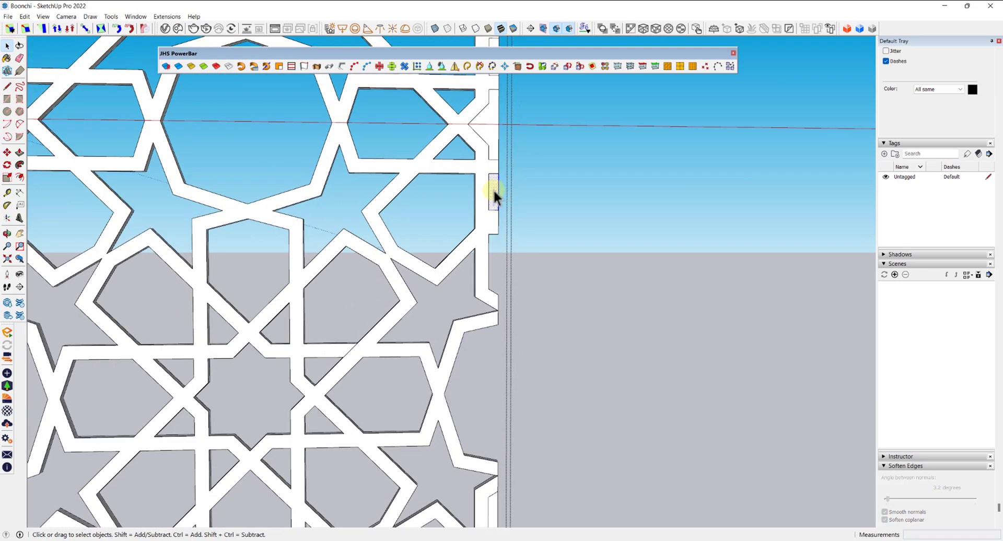
scroll(413, 274, down, 6)
scroll(446, 437, down, 8)
middle_drag(383, 343, 307, 264)
Step: Copy the already cleaned star-pattern panel along the red axis by about 3' 8 7/8" so the two patterns join edge to edge
click(257, 223)
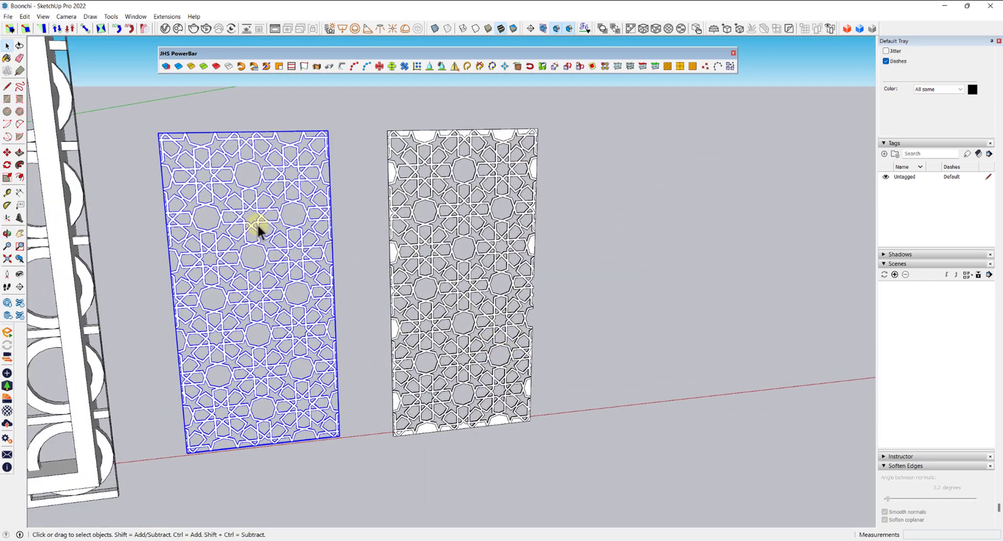
middle_drag(257, 223, 253, 230)
scroll(259, 239, up, 3)
scroll(262, 246, down, 4)
middle_drag(271, 280, 243, 364)
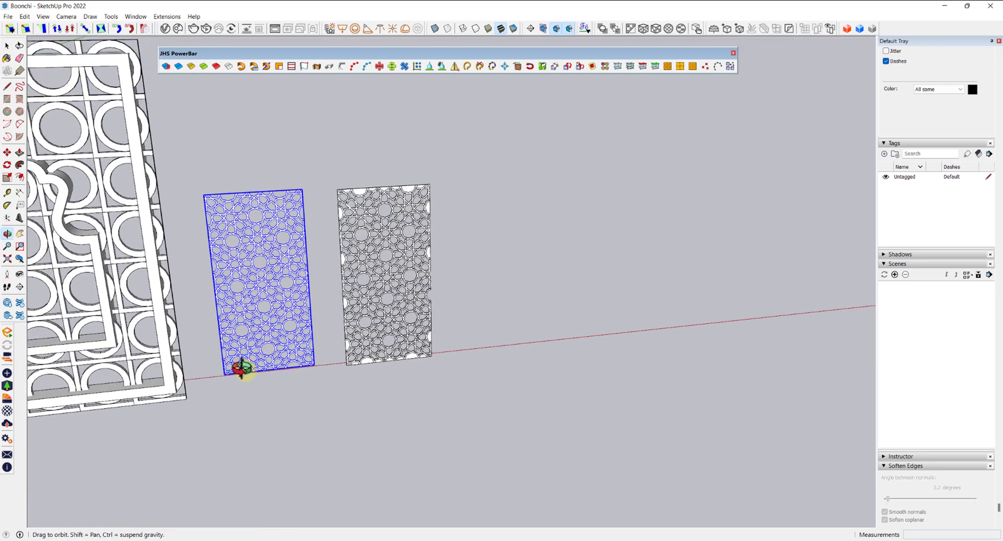
scroll(238, 384, up, 3)
key(m)
scroll(209, 376, up, 6)
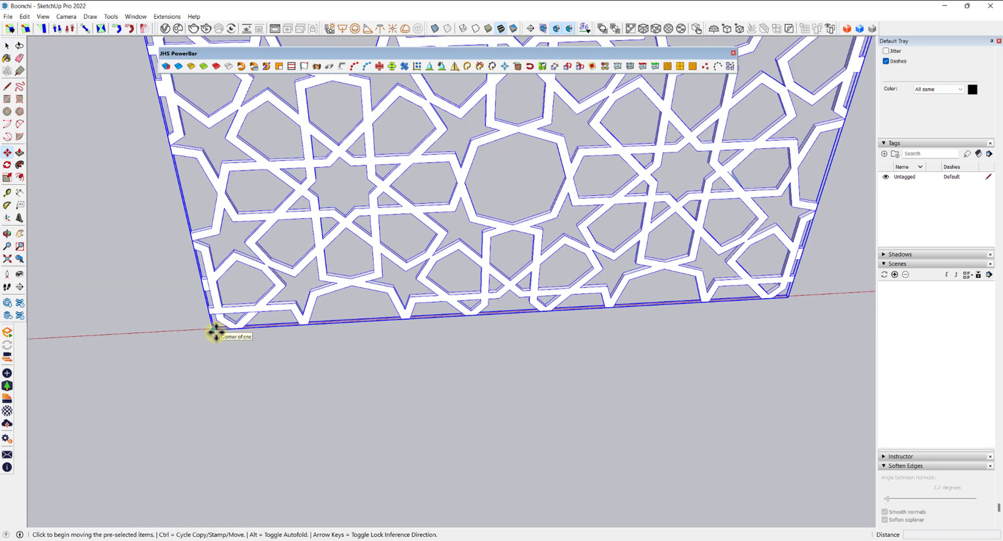
click(215, 332)
key(ctrl)
scroll(223, 333, down, 2)
scroll(559, 313, up, 5)
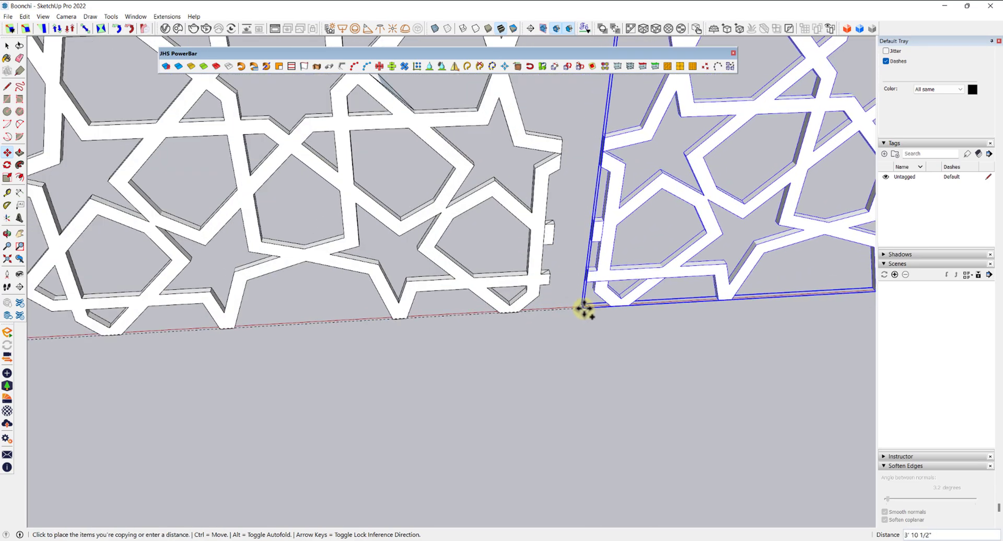
scroll(571, 298, up, 4)
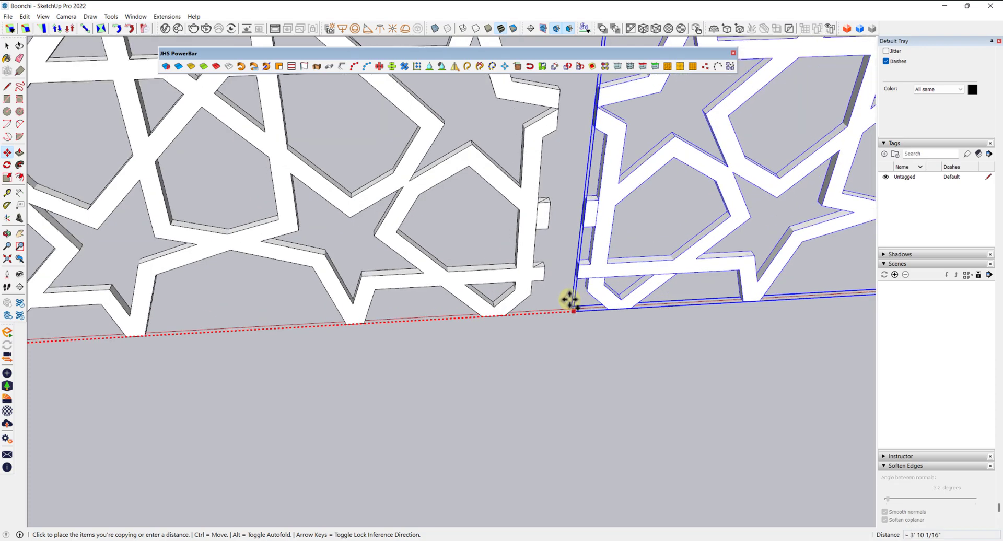
click(540, 272)
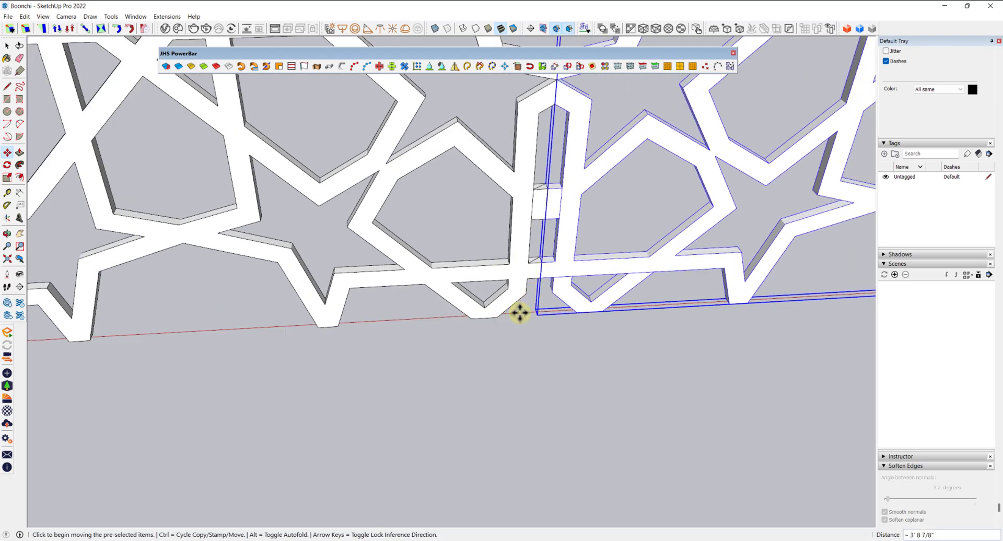
Step: Select the cleaned star-pattern panel and its adjoining copy, and make them one group
scroll(516, 320, down, 8)
key(space)
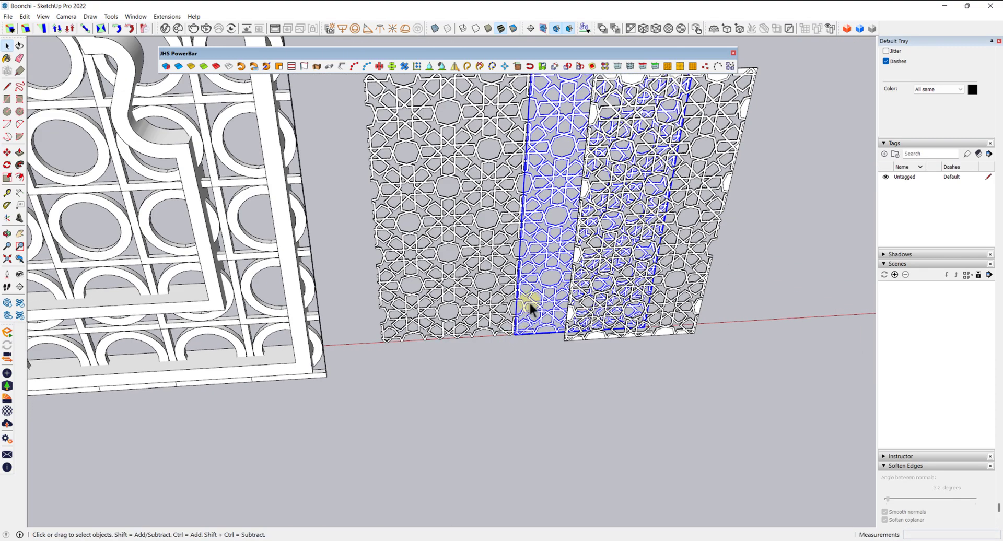
drag(531, 317, 493, 256)
right_click(492, 254)
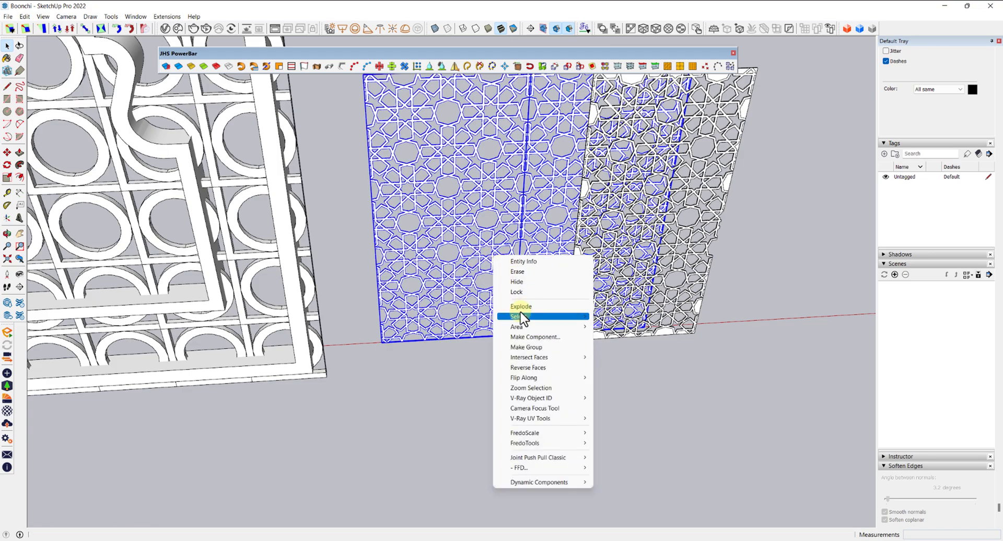
click(522, 347)
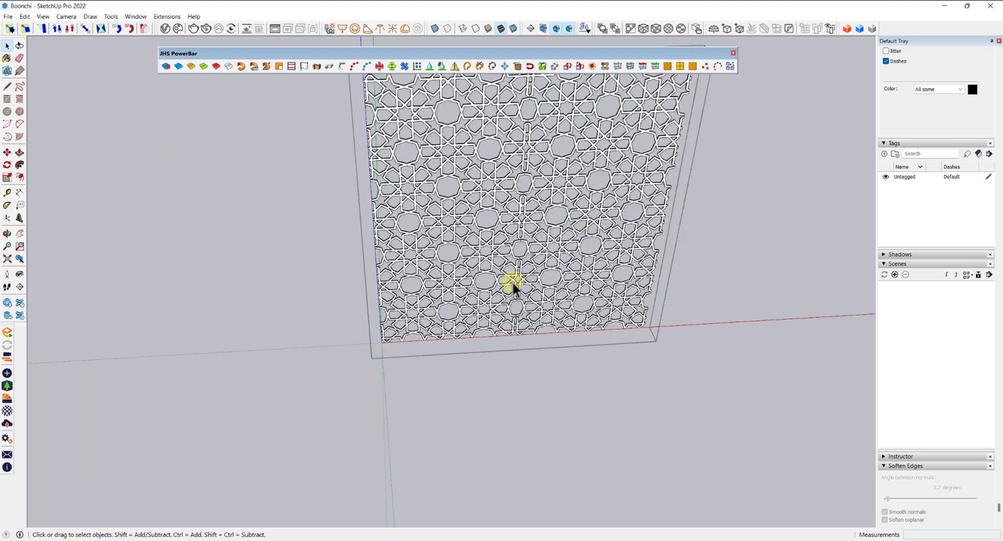
Step: Inside the new group, copy the second panel along the red axis so a third panel adjoins it
middle_drag(513, 284, 450, 317)
click(450, 317)
key(m)
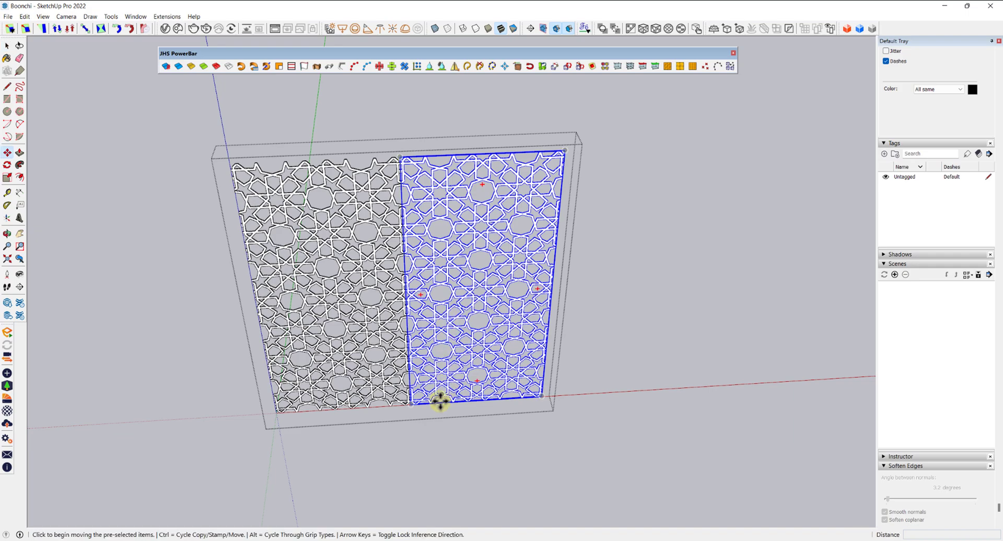
scroll(411, 403, up, 6)
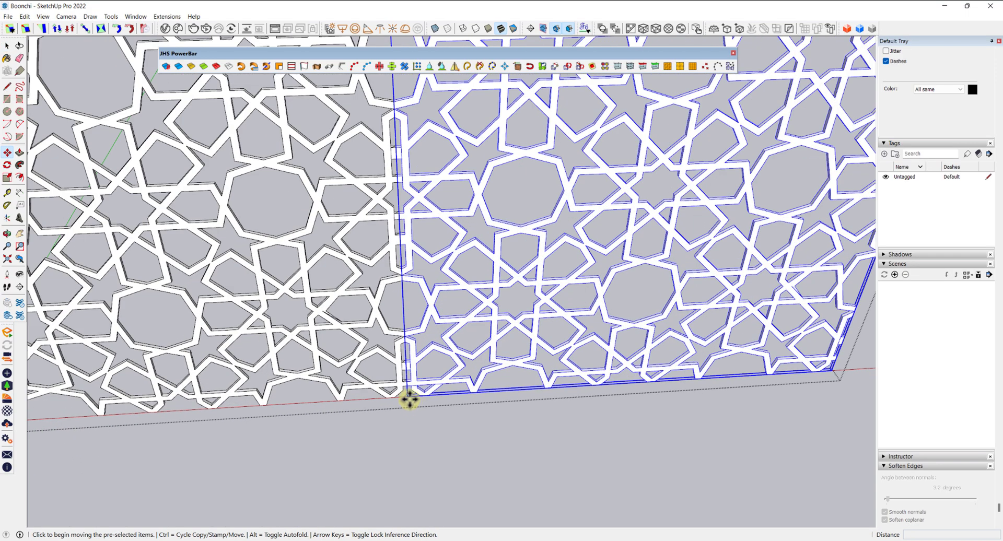
key(ctrl)
click(410, 400)
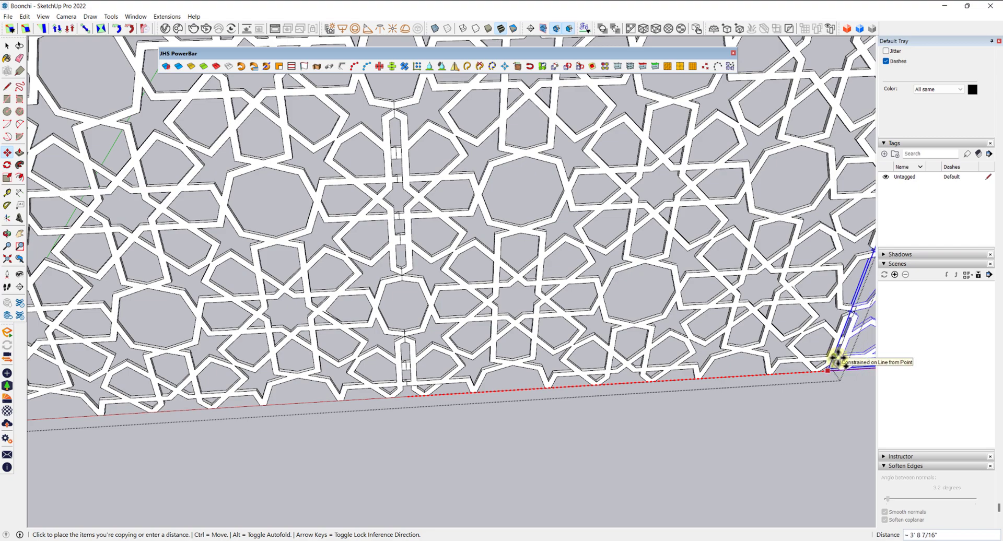
scroll(841, 358, up, 3)
click(833, 357)
scroll(831, 359, down, 3)
key(space)
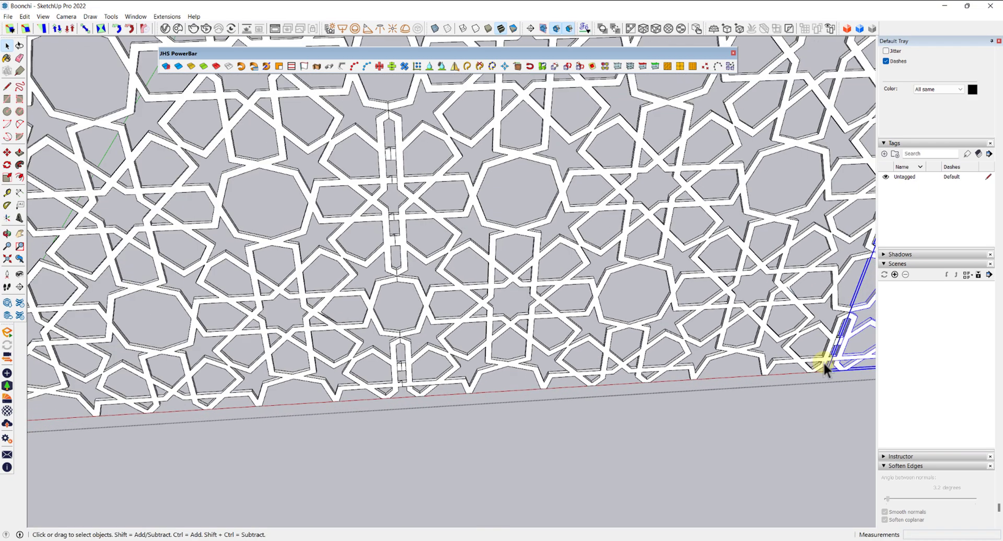
Step: Move the three-panel group by its lower corner to the lower inner corner of the star-pattern screen with the arch opening
scroll(826, 362, down, 10)
click(566, 271)
scroll(597, 296, up, 2)
key(m)
click(538, 332)
scroll(224, 352, down, 1)
shift+middle_drag(224, 351, 520, 337)
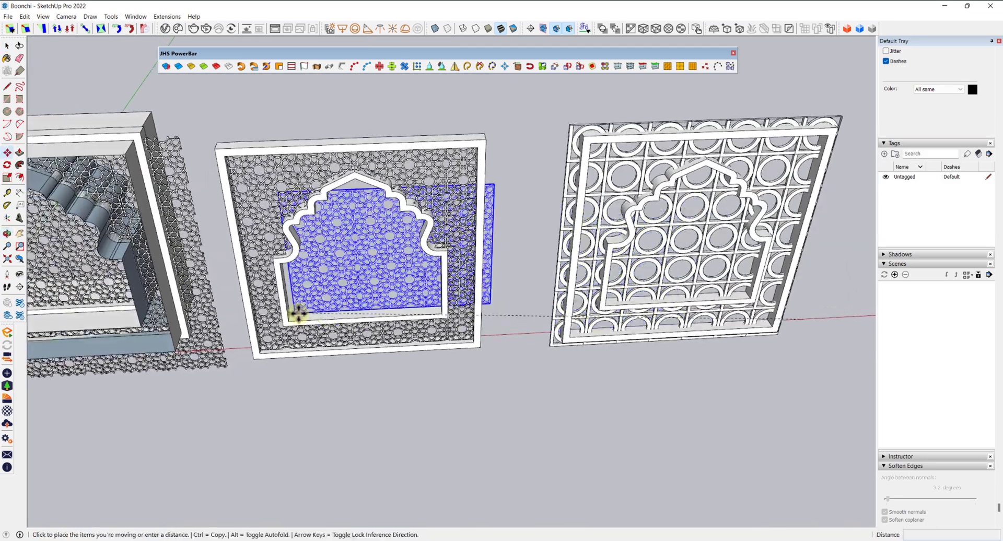
scroll(299, 313, up, 3)
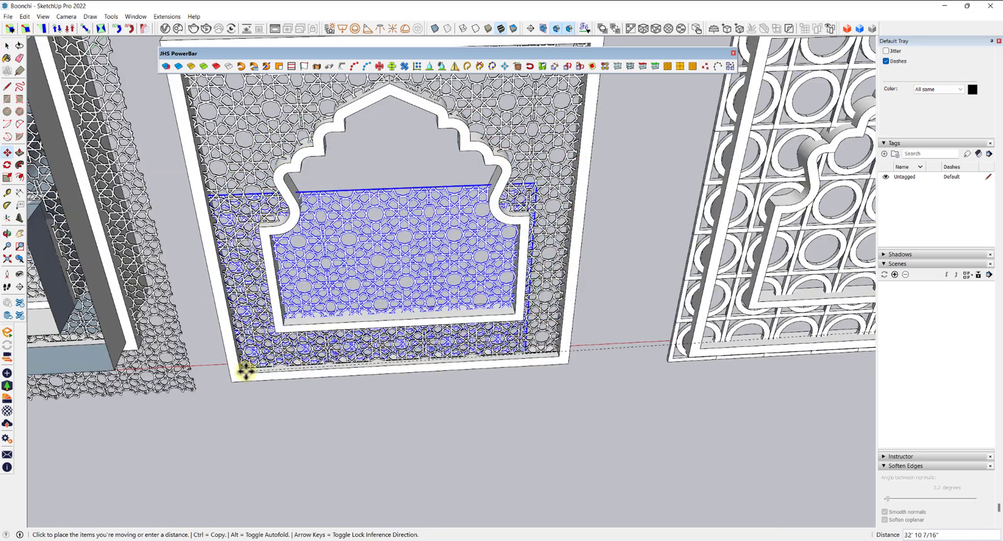
click(244, 370)
key(space)
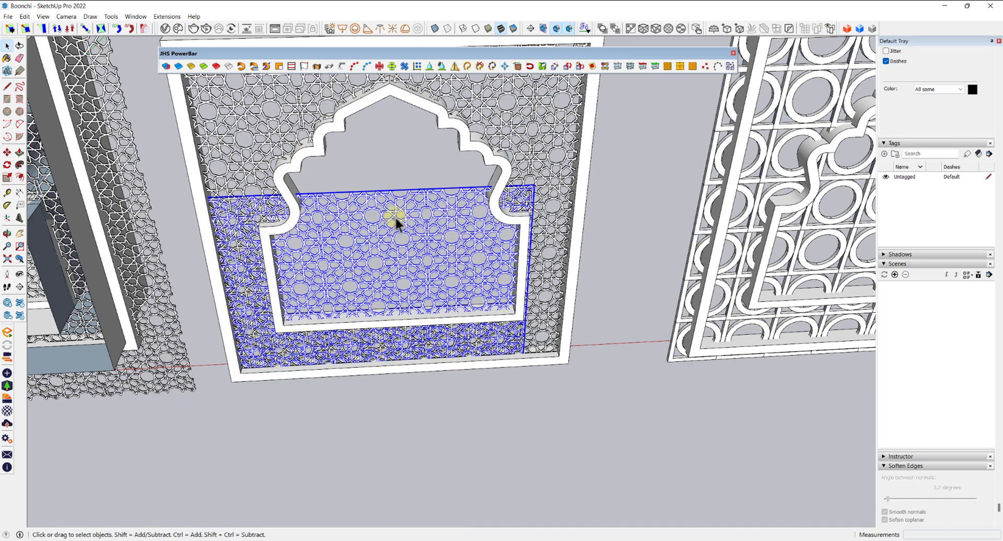
Step: Open the panel group and copy the end panel sideways along the red axis to make a fourth panel
double_click(395, 217)
click(478, 262)
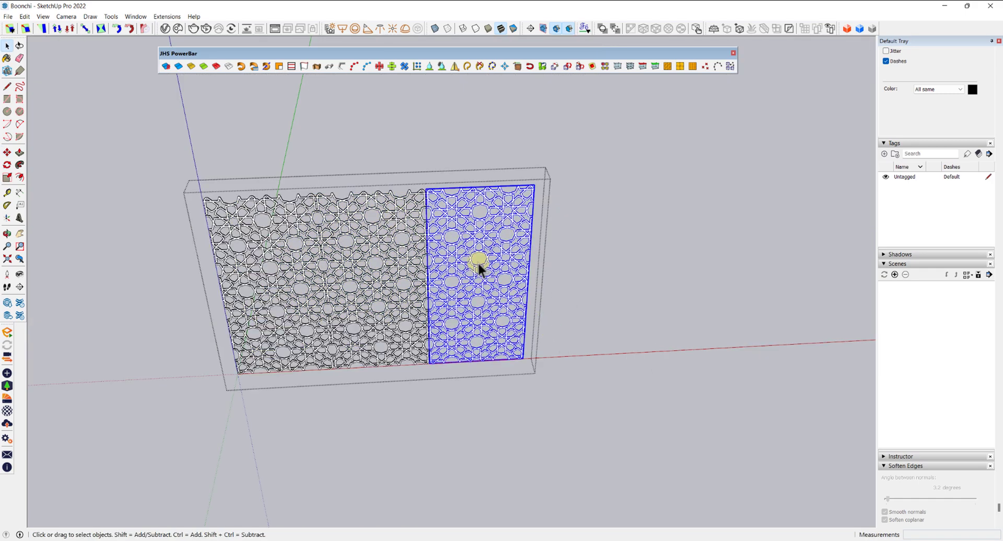
key(m)
click(473, 387)
key(ctrl)
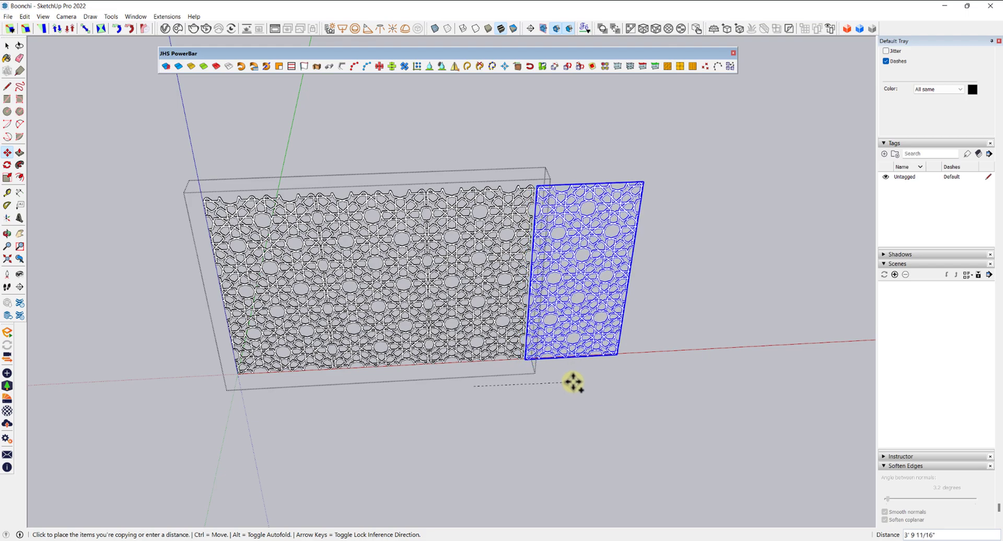
click(569, 380)
Step: Select all four panels in the group and copy them upward so a second row joins the first row's top edge
middle_drag(568, 380, 538, 332)
key(space)
drag(620, 417, 385, 238)
key(m)
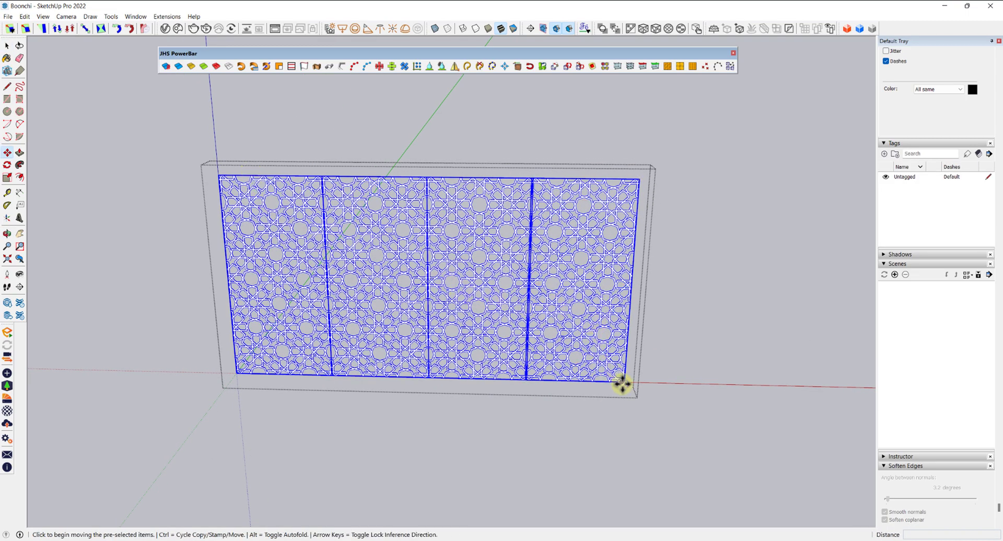
click(626, 384)
key(ctrl)
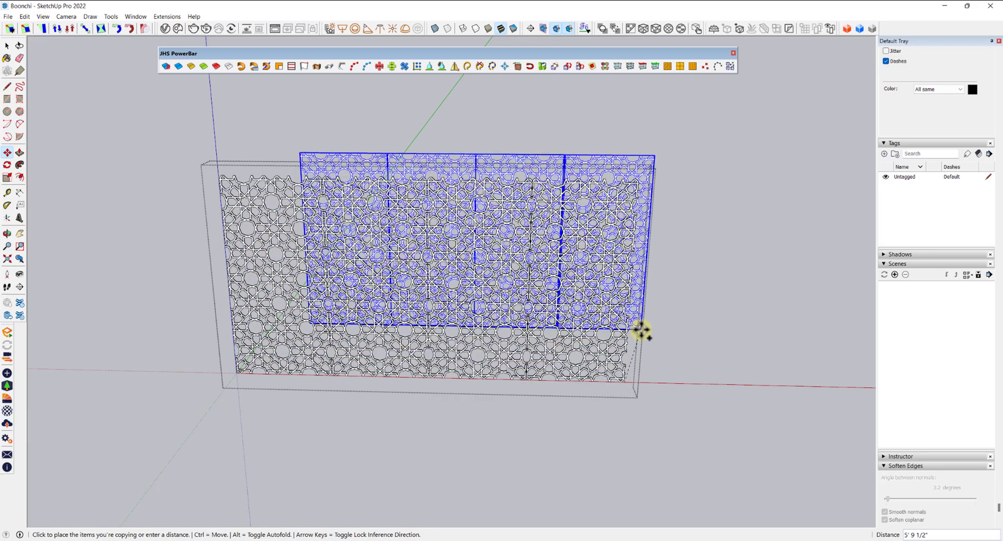
scroll(646, 174, up, 3)
scroll(646, 174, up, 5)
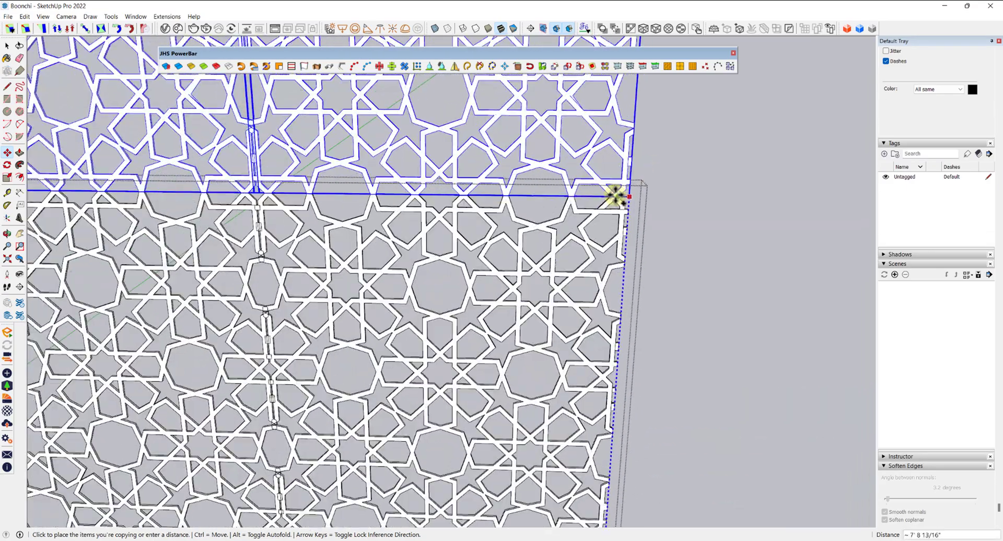
click(616, 196)
Step: Leave the group and delete the assembled star-pattern sheet from the arched frame
scroll(584, 238, up, 2)
scroll(584, 238, down, 6)
middle_drag(571, 262, 507, 252)
key(space)
key(Escape)
scroll(535, 213, up, 1)
scroll(535, 213, up, 2)
click(536, 188)
mouse_move(520, 173)
middle_down()
mouse_move(525, 183)
mouse_move(533, 178)
middle_up()
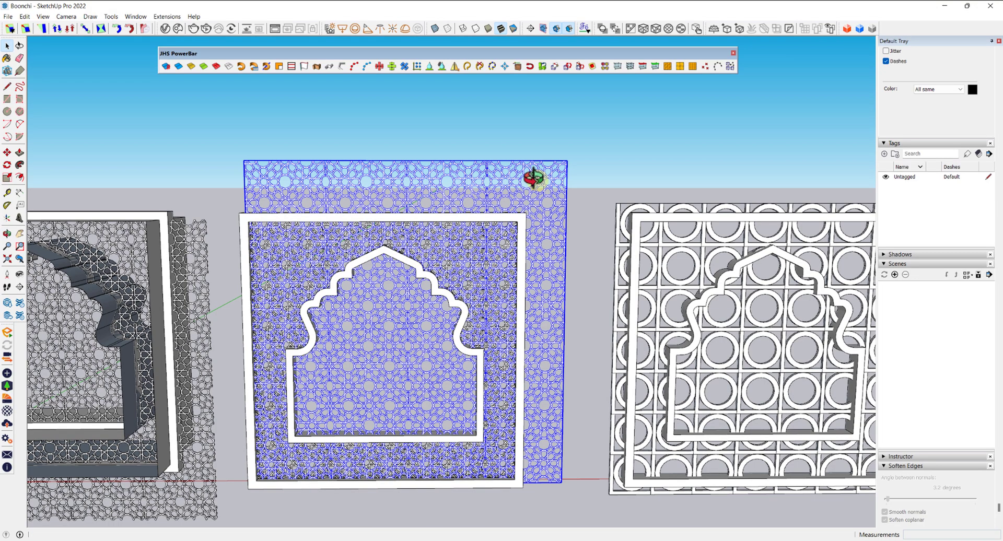
key(Delete)
Step: Open the circle-lattice group of the neighbouring arched screen and select all of its connected geometry
scroll(531, 177, down, 3)
middle_drag(587, 224, 498, 261)
middle_drag(674, 243, 557, 299)
scroll(557, 298, up, 5)
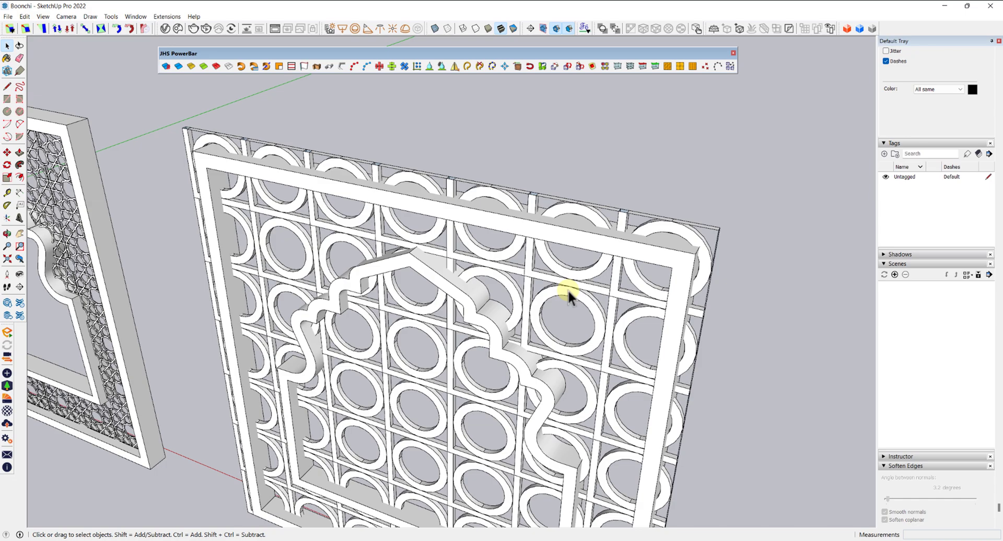
middle_drag(568, 293, 527, 224)
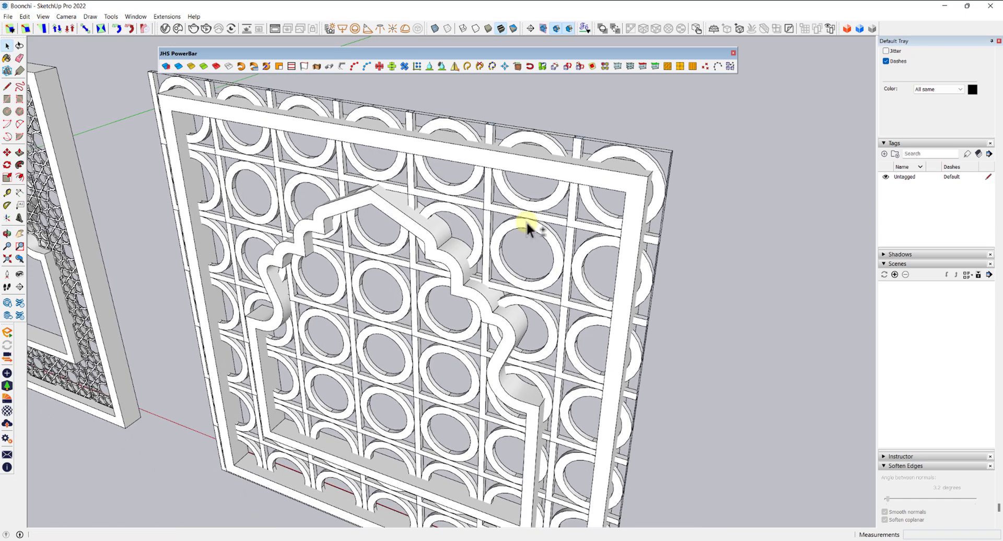
click(526, 221)
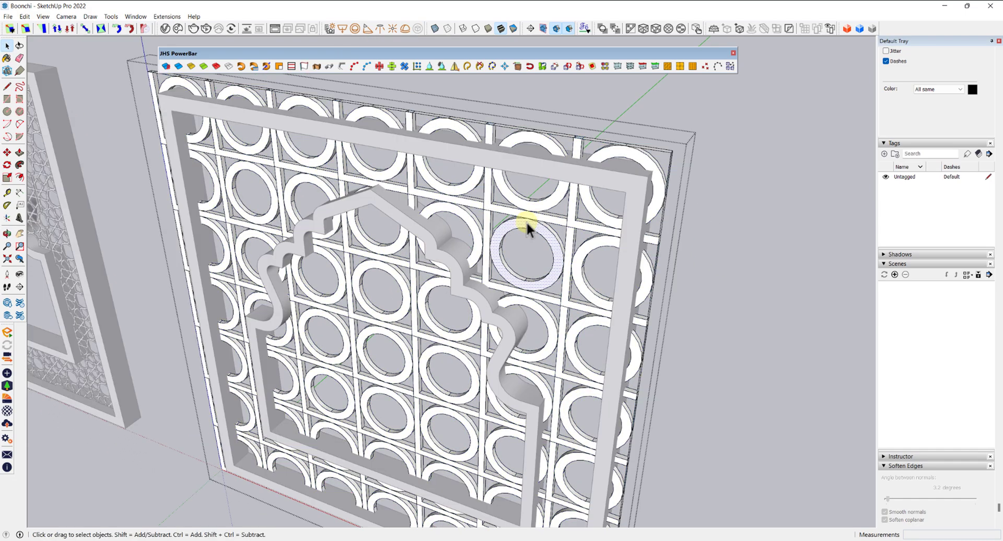
key(Escape)
double_click(526, 221)
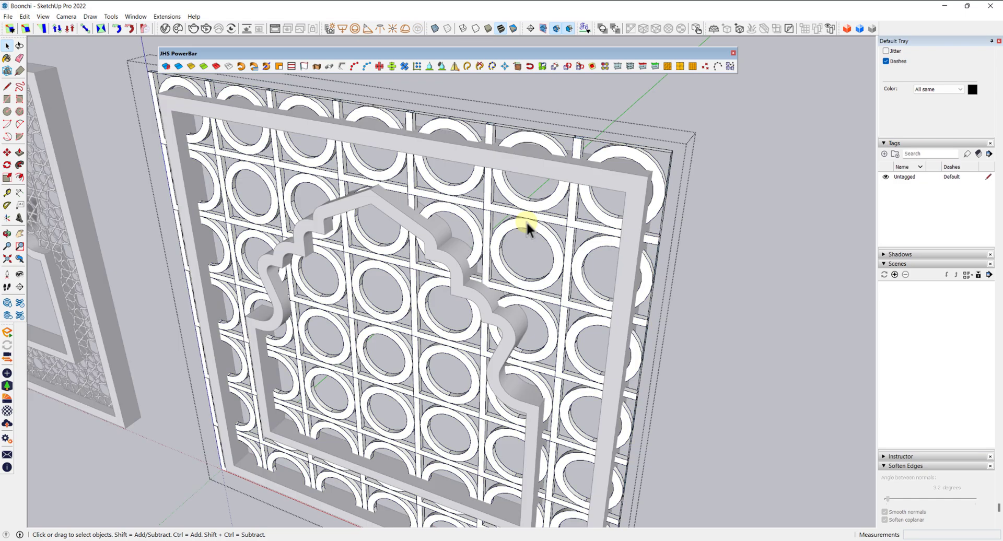
scroll(526, 221, down, 3)
scroll(526, 221, up, 3)
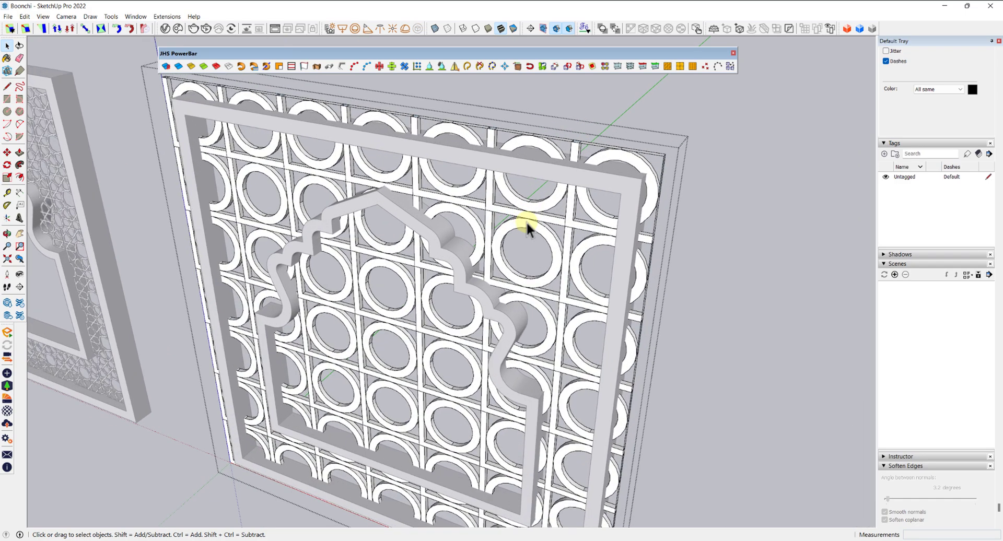
triple_click(525, 221)
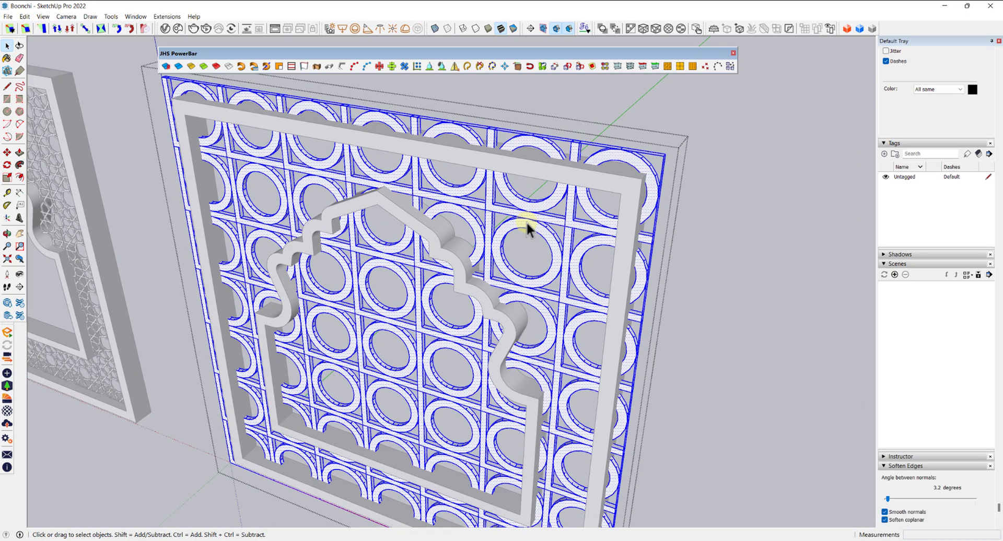
Step: Leave the circle-lattice group and undo the deletion of the star-pattern sheet
key(Escape)
scroll(524, 235, down, 3)
key(ctrl+z)
key(ctrl+z)
key(ctrl+z)
shift+middle_drag(335, 190, 501, 250)
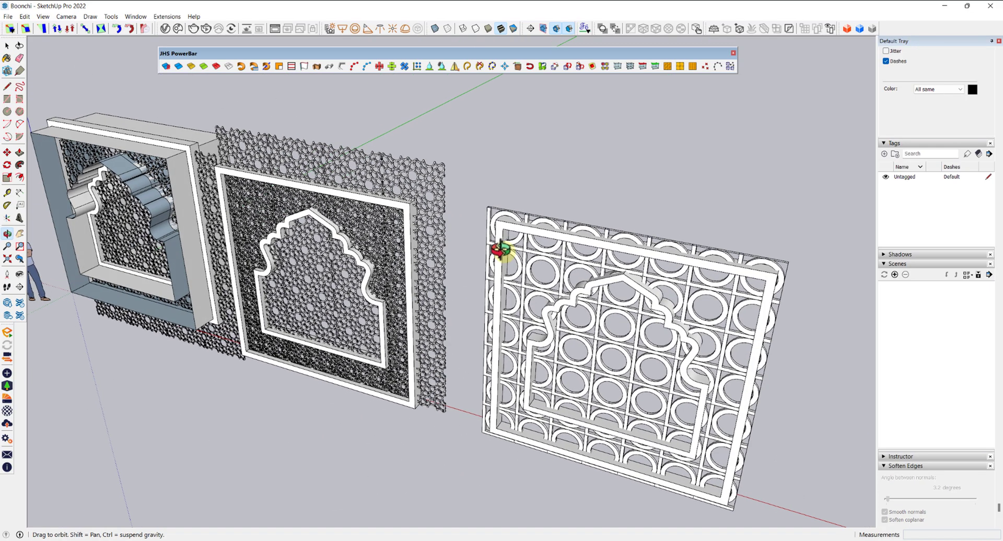
Step: Open the star-pattern sheet group, isolate it from the rest of the model, and select two adjacent upper panels
scroll(418, 178, up, 5)
click(419, 176)
double_click(427, 168)
click(428, 166)
key(ctrl+a)
middle_drag(428, 167, 360, 356)
key(i)
click(318, 219)
shift+click(418, 241)
middle_drag(556, 325, 468, 405)
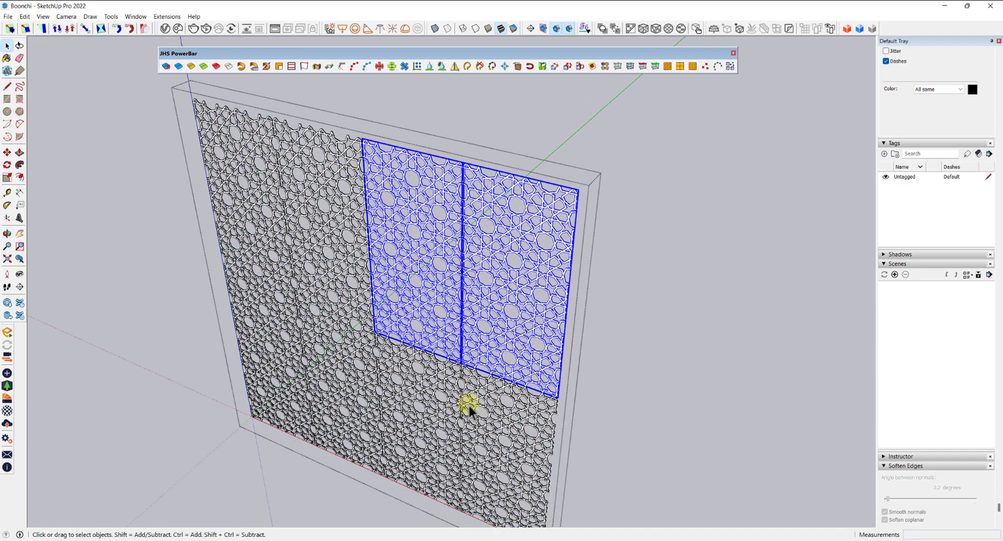
Step: Try to explode all the panels inside the star-pattern sheet group
key(ctrl+a)
scroll(443, 237, up, 5)
scroll(442, 238, up, 3)
right_click(456, 234)
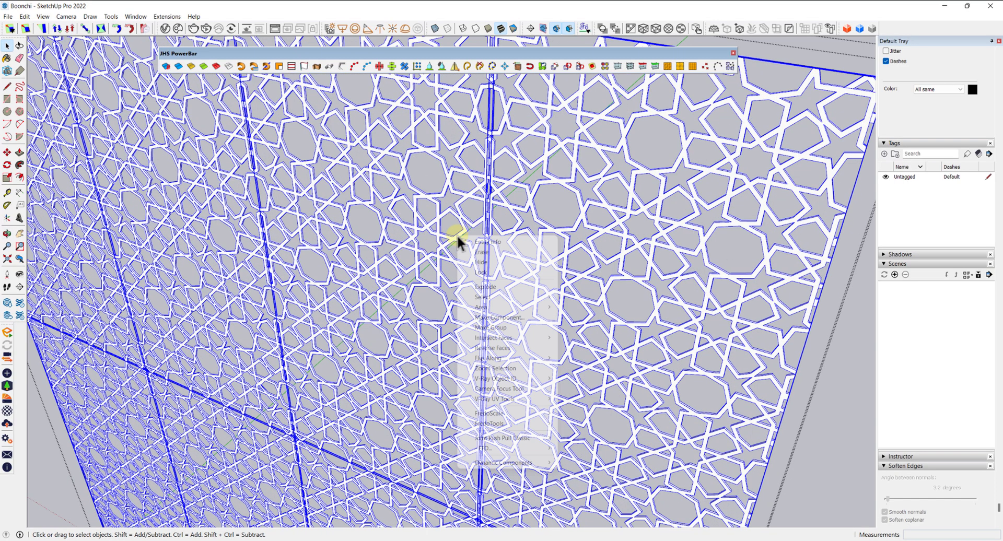
click(486, 288)
click(399, 282)
scroll(399, 282, down, 5)
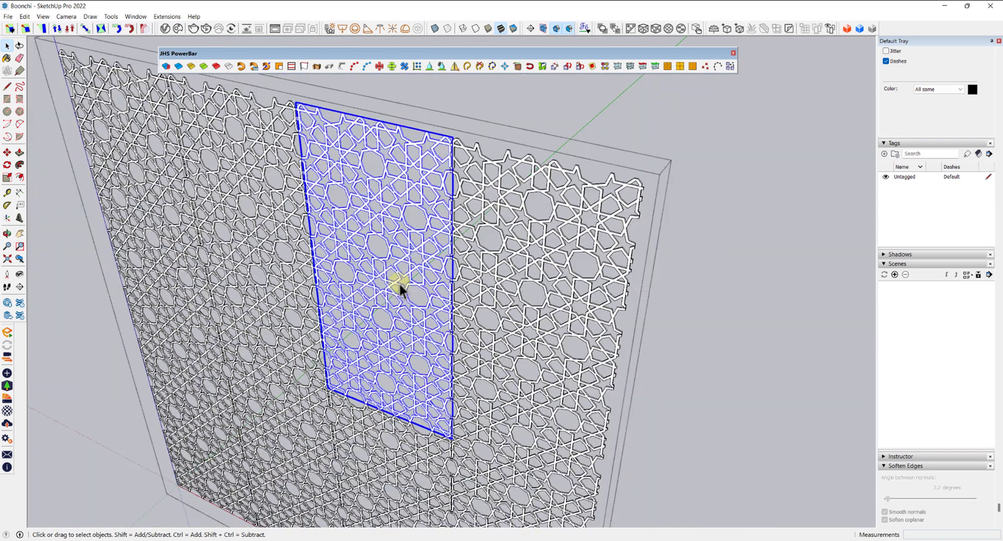
Step: Leave the star-pattern sheet group and compare its screen with the neighbouring circle-lattice screen
scroll(399, 282, down, 4)
middle_drag(400, 284, 469, 258)
scroll(432, 264, up, 6)
scroll(432, 264, down, 3)
scroll(432, 263, down, 3)
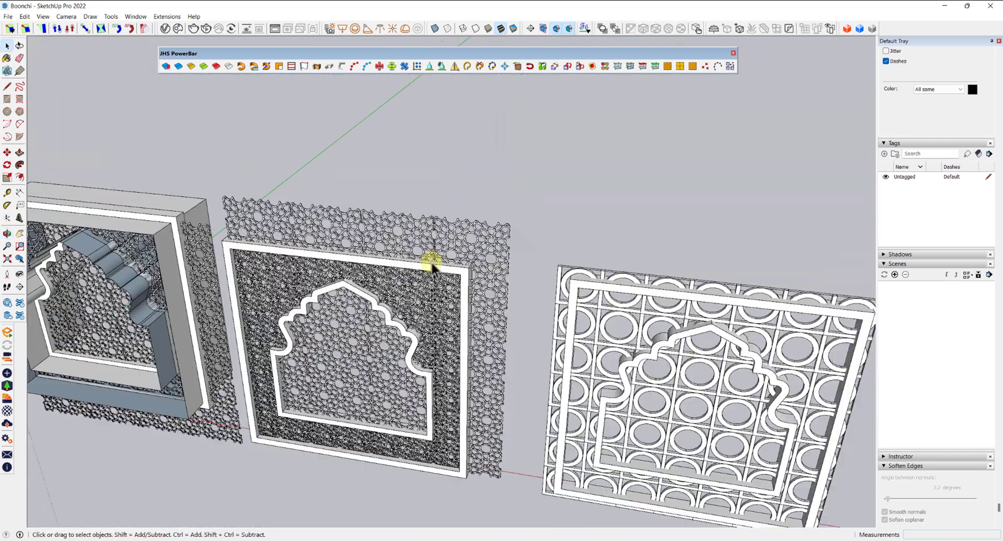
middle_drag(432, 264, 414, 247)
scroll(655, 290, up, 5)
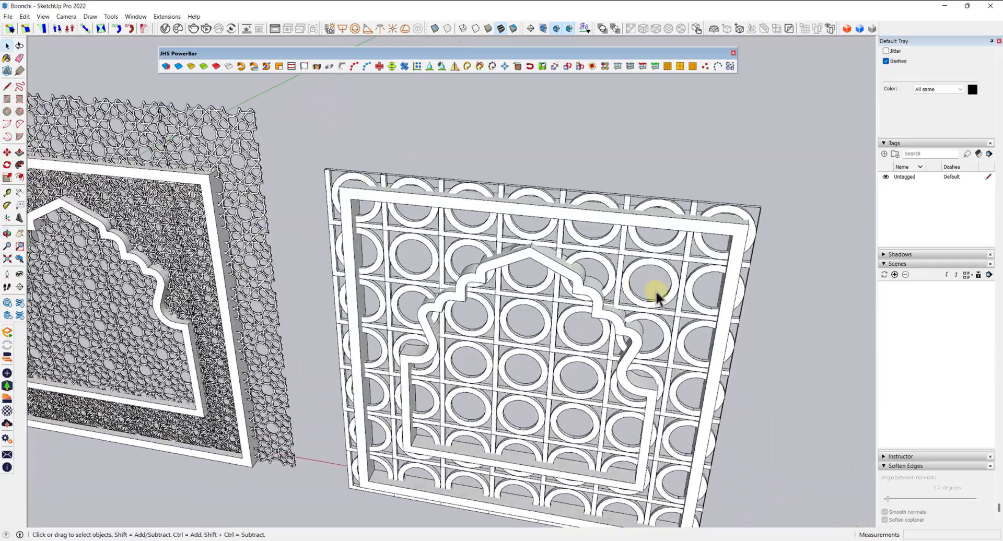
scroll(655, 290, up, 3)
scroll(576, 287, down, 4)
middle_drag(418, 281, 654, 274)
scroll(419, 193, up, 3)
scroll(489, 157, up, 2)
Step: Select the star-pattern sheet, open its group to inspect the panels, and close the group
click(441, 163)
middle_drag(441, 163, 524, 280)
scroll(526, 279, down, 2)
scroll(564, 245, up, 2)
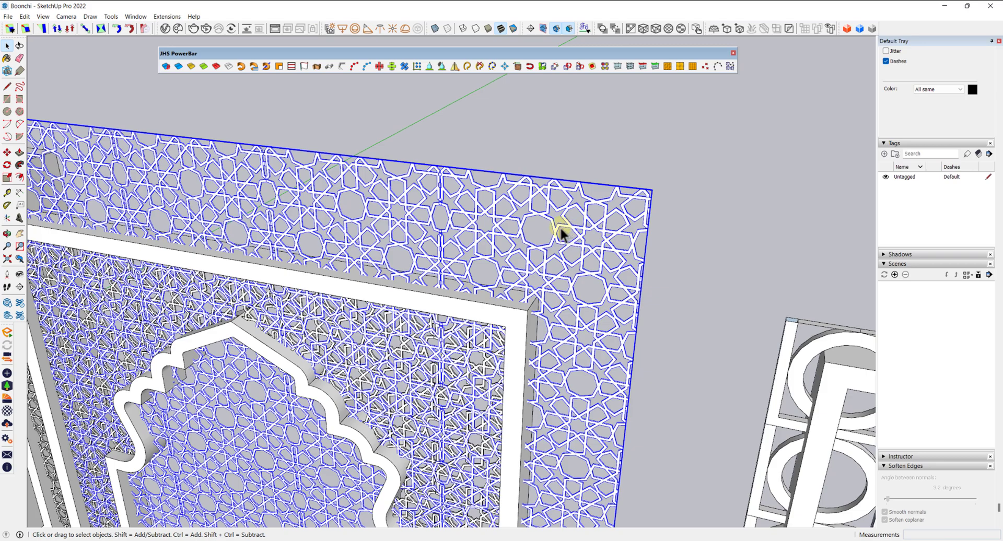
double_click(560, 229)
triple_click(560, 229)
key(Escape)
key(Escape)
Step: Delete the assembled star-pattern sheet from behind the middle arched frame
scroll(559, 233, down, 5)
scroll(594, 274, down, 1)
click(540, 215)
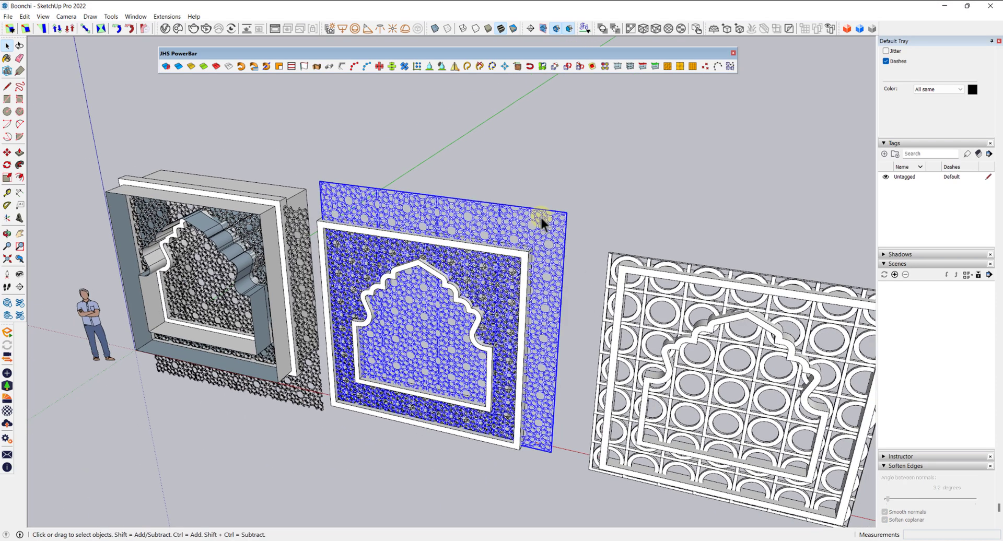
key(Delete)
Step: Open the circle-lattice group, inspect its isolated rings and grid bars, and close the group
middle_drag(652, 287, 567, 259)
scroll(606, 271, up, 3)
click(608, 267)
double_click(608, 267)
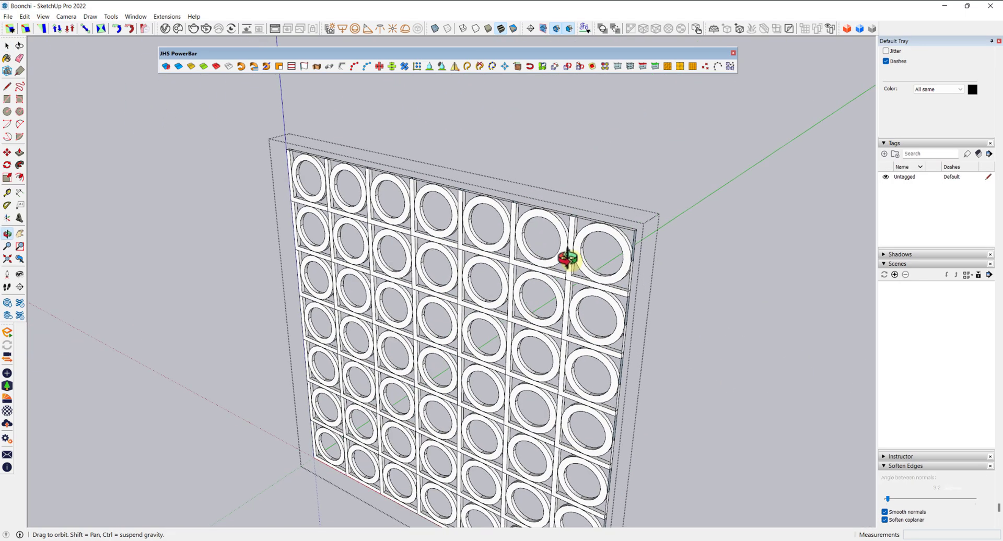
scroll(585, 288, up, 2)
click(584, 287)
scroll(316, 257, down, 3)
middle_drag(317, 257, 408, 277)
scroll(442, 291, up, 3)
key(Escape)
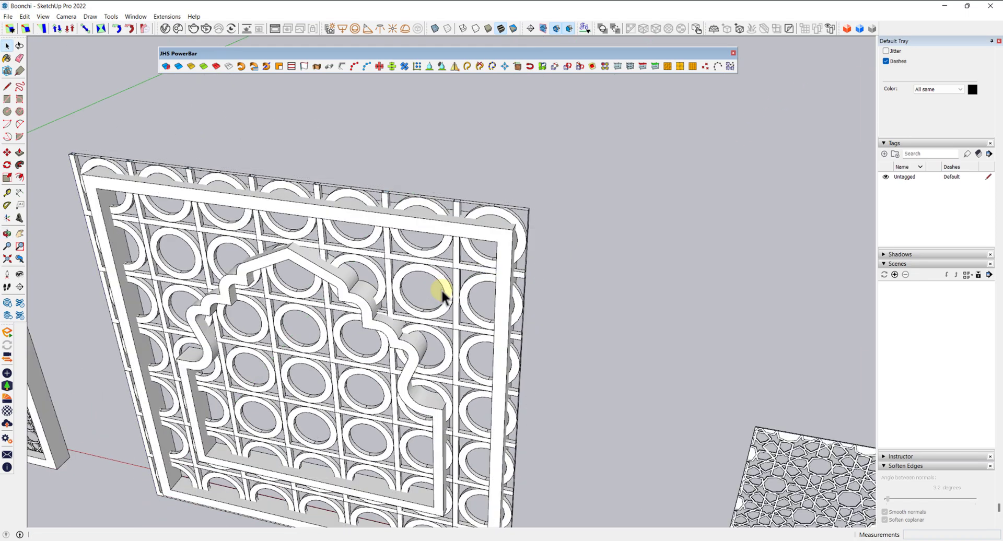
Step: Open the arched frame group of the circle-lattice screen and select the arch band's front face with its edges
double_click(367, 312)
scroll(367, 312, up, 2)
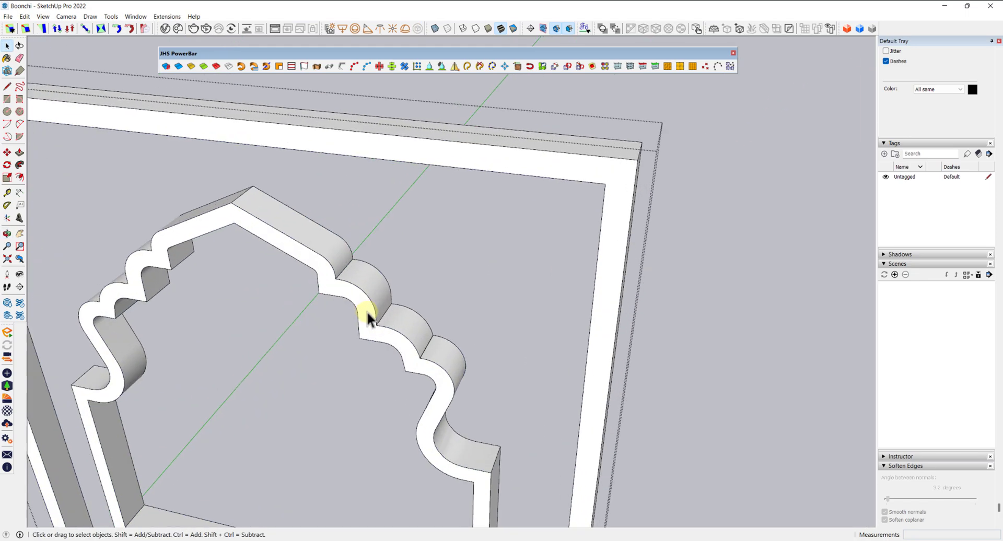
scroll(367, 312, up, 2)
triple_click(366, 311)
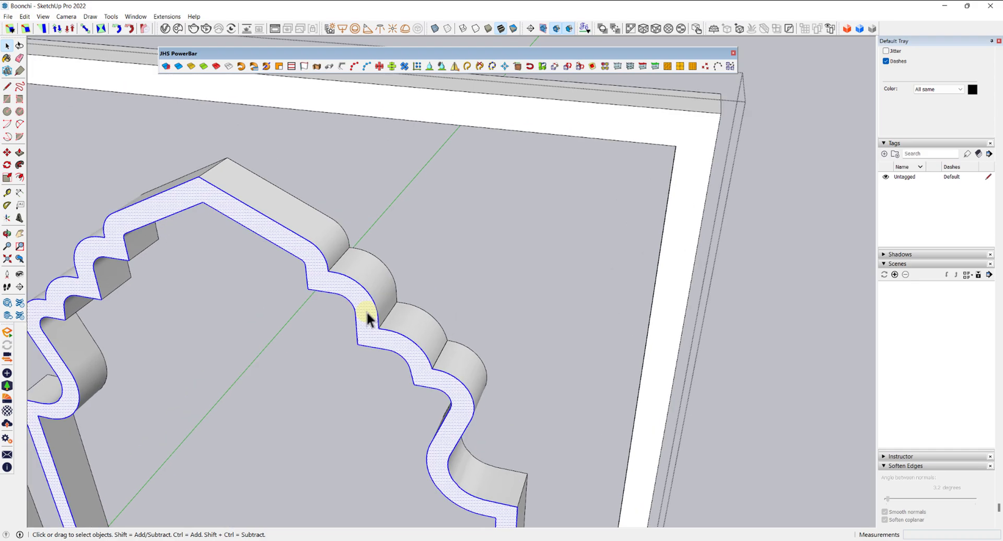
scroll(366, 311, down, 3)
shift+double_click(516, 215)
Step: Reduce the selection to the arch band's front outline edges, leaving its face out
scroll(519, 261, down, 3)
middle_drag(521, 285, 495, 277)
scroll(459, 306, up, 5)
click(464, 320)
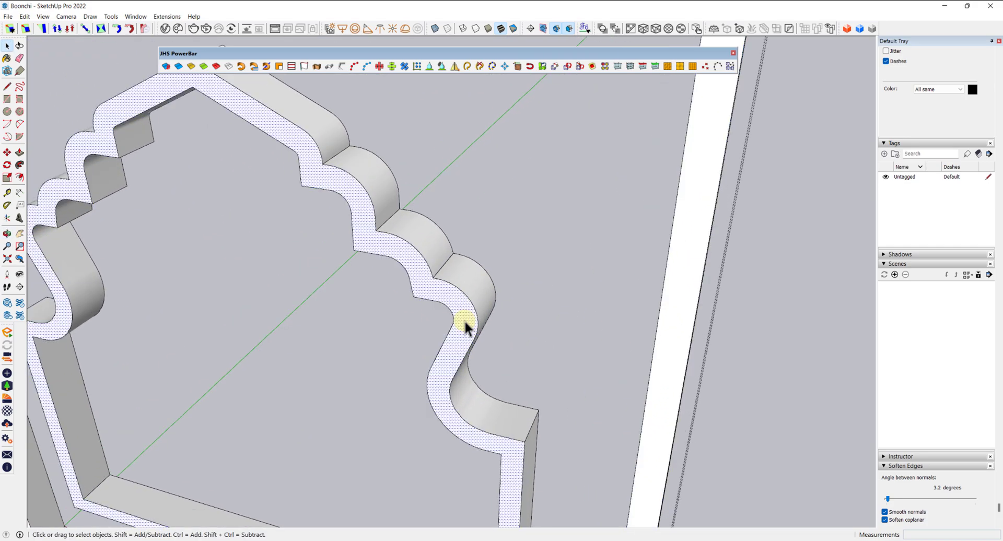
double_click(469, 309)
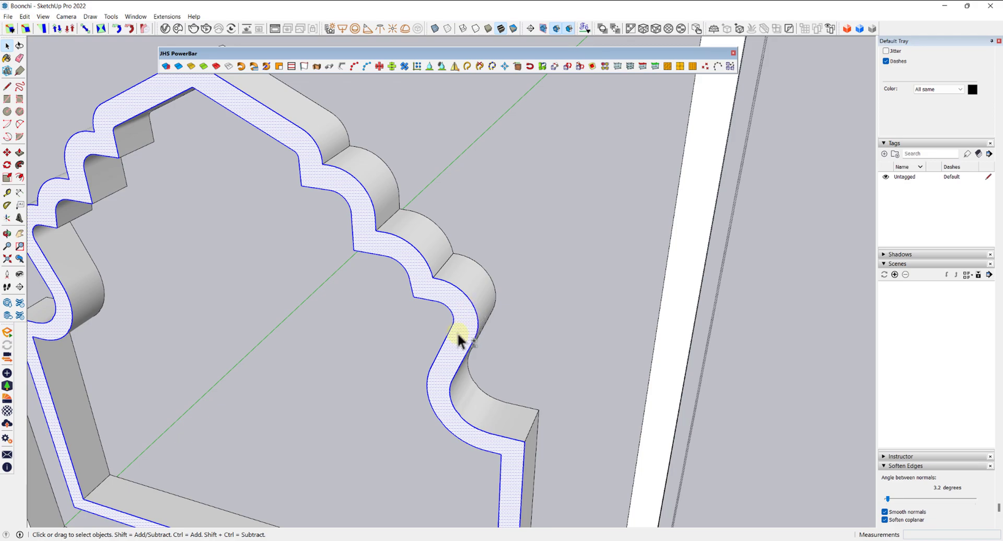
shift+click(459, 330)
Step: Add the outer frame's front outline edges without its face, copy the selected edges, and leave the frame group
scroll(459, 337, down, 5)
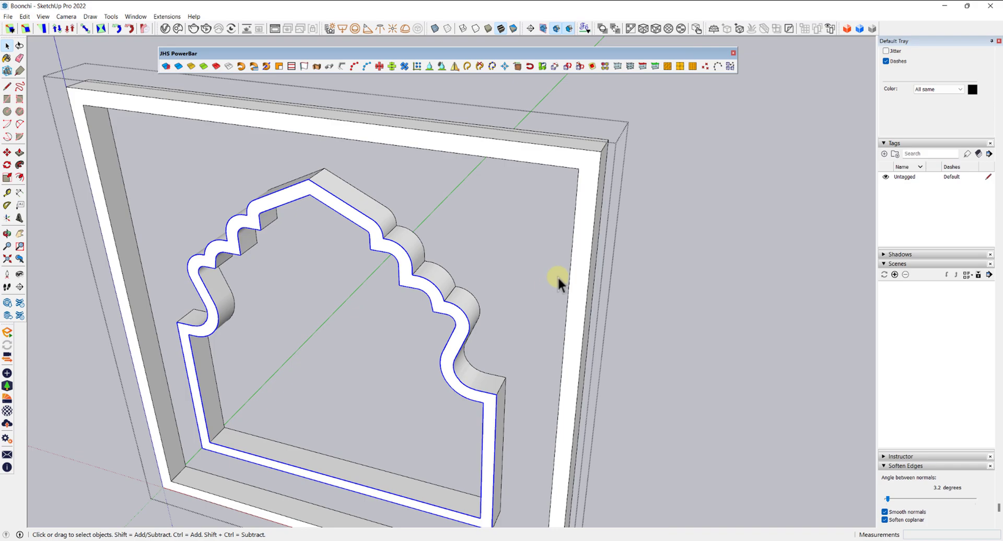
shift+click(581, 263)
scroll(587, 237, up, 3)
shift+click(585, 232)
scroll(584, 232, down, 3)
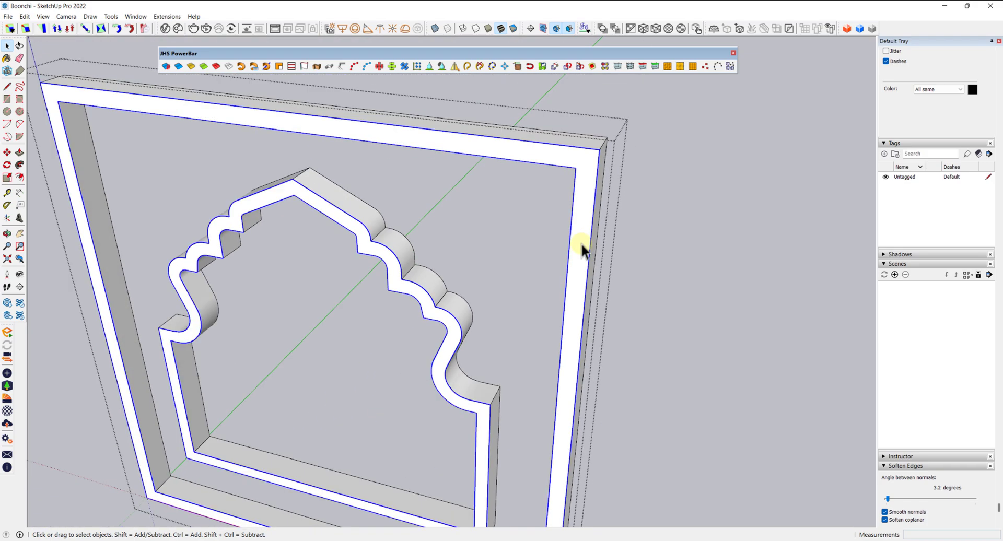
key(Escape)
Step: Open the circle-lattice group, select all its connected geometry, and make it a nested group
double_click(614, 167)
middle_drag(614, 167, 618, 205)
click(615, 202)
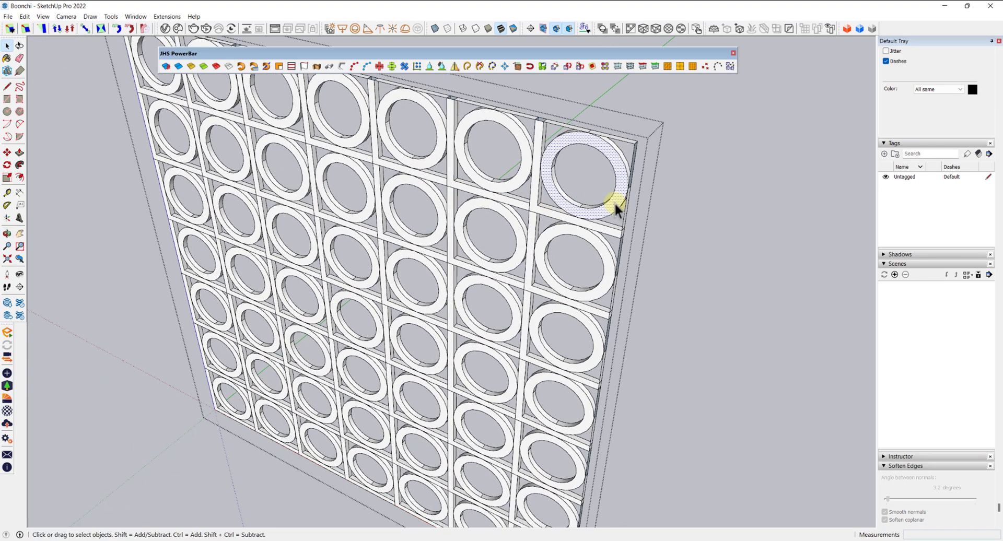
triple_click(614, 202)
right_click(614, 202)
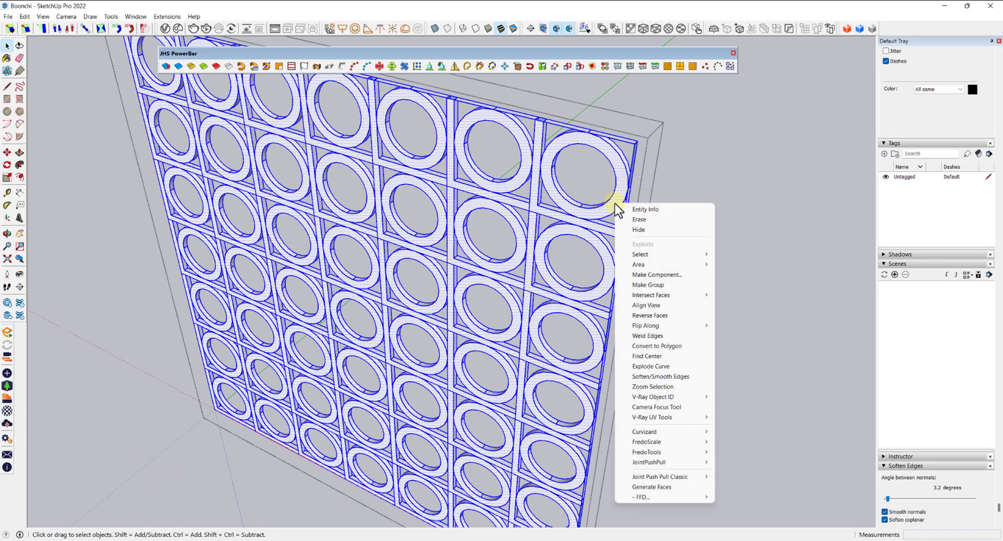
click(639, 284)
middle_drag(639, 285, 522, 224)
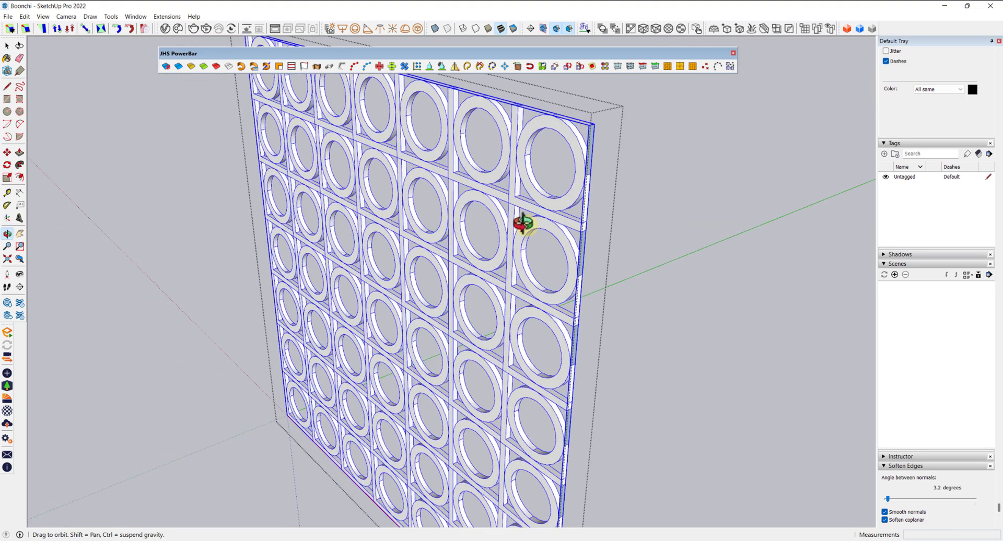
Step: Paste the copied arch and frame outlines in place inside the circle-lattice group
click(27, 16)
click(49, 82)
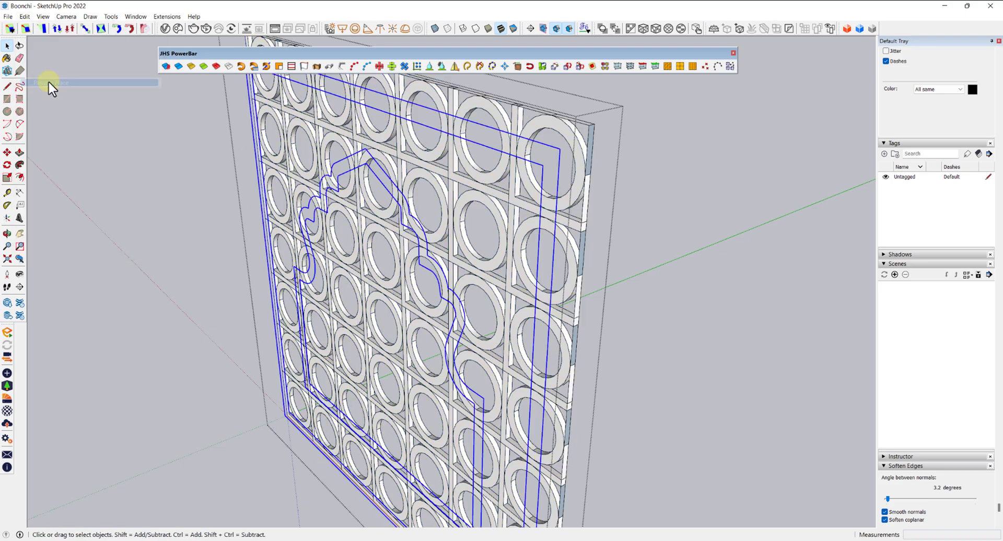
scroll(480, 229, down, 3)
middle_drag(472, 226, 519, 286)
scroll(500, 271, up, 5)
scroll(502, 264, up, 1)
scroll(501, 259, down, 2)
scroll(501, 258, down, 2)
middle_drag(501, 259, 607, 183)
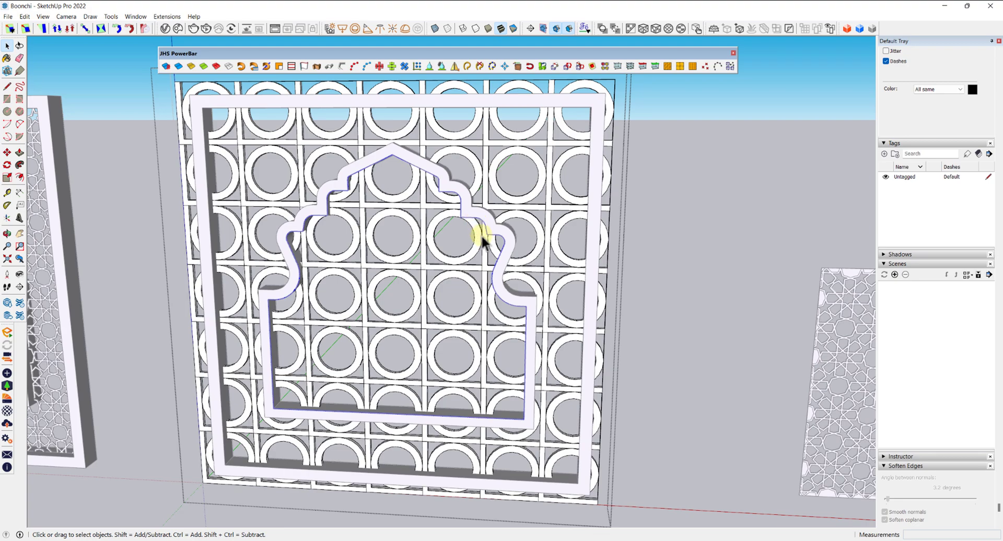
Step: Delete the arch's inner outline from the pasted edges, keeping only its outer outline
scroll(505, 241, up, 4)
scroll(505, 241, down, 6)
middle_drag(507, 243, 600, 286)
scroll(538, 243, up, 4)
click(538, 239)
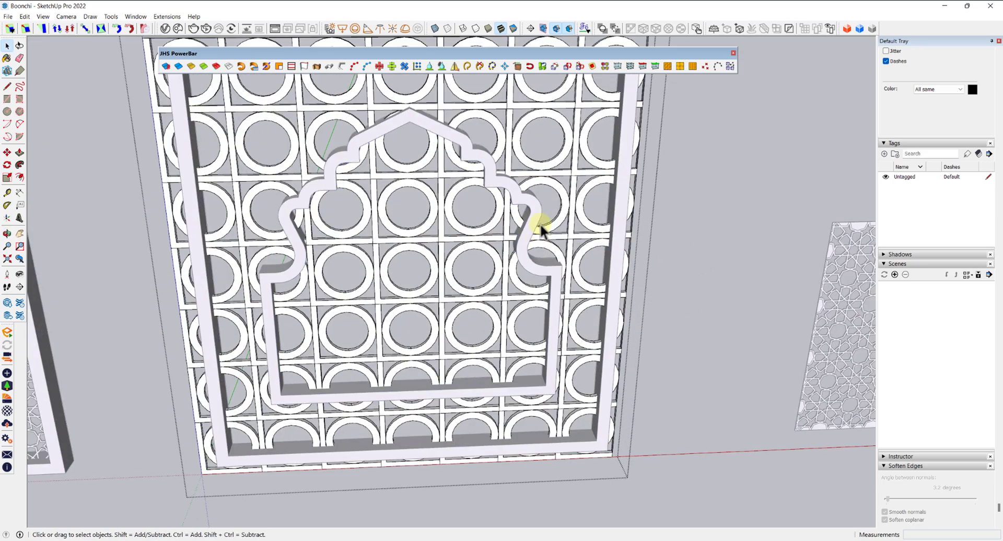
scroll(606, 233, down, 5)
middle_drag(600, 242, 621, 189)
scroll(562, 201, up, 4)
Step: Isolate the lattice group and delete the rectangular frame's outer outline, keeping its inner one
key(i)
scroll(567, 207, up, 5)
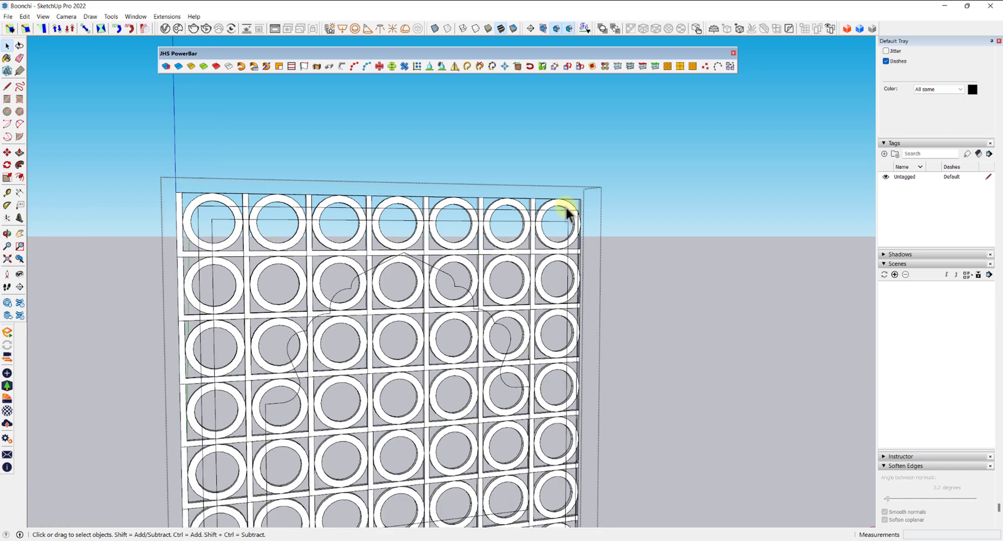
triple_click(576, 213)
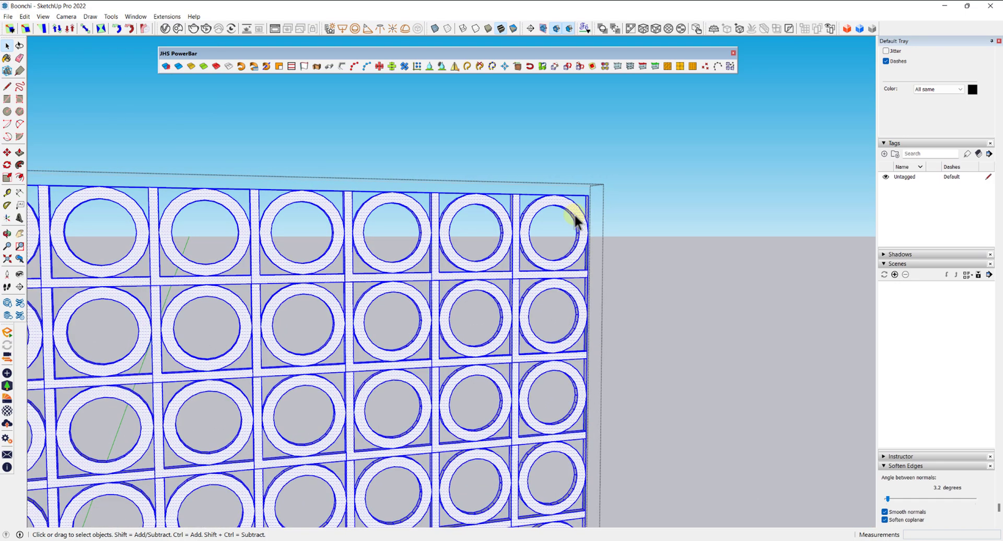
key(Escape)
click(554, 211)
middle_drag(587, 224, 346, 390)
scroll(346, 390, down, 2)
key(Delete)
Step: Select the arch and rectangular frame outlines and extrude both by vector through the circle lattice's thickness with Extrude Lines
middle_drag(381, 357, 444, 289)
scroll(444, 289, up, 3)
scroll(397, 337, up, 2)
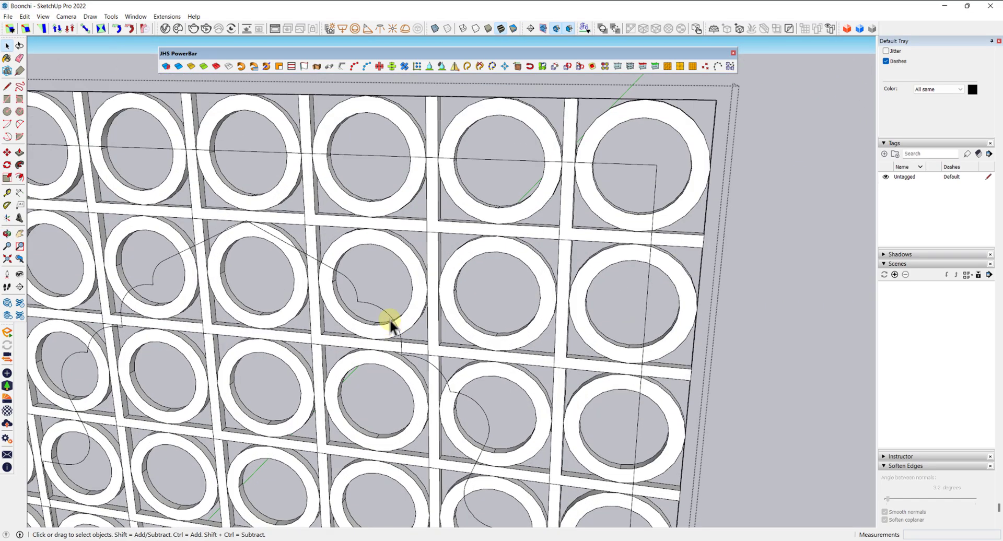
click(389, 315)
middle_drag(388, 318, 496, 322)
scroll(667, 174, up, 2)
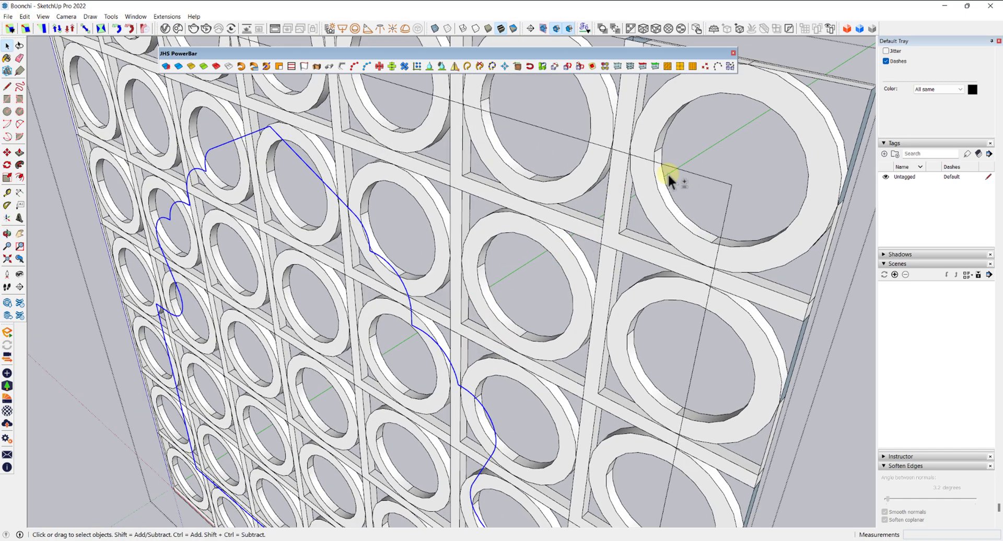
shift+click(677, 167)
scroll(672, 193, down, 2)
scroll(674, 204, down, 3)
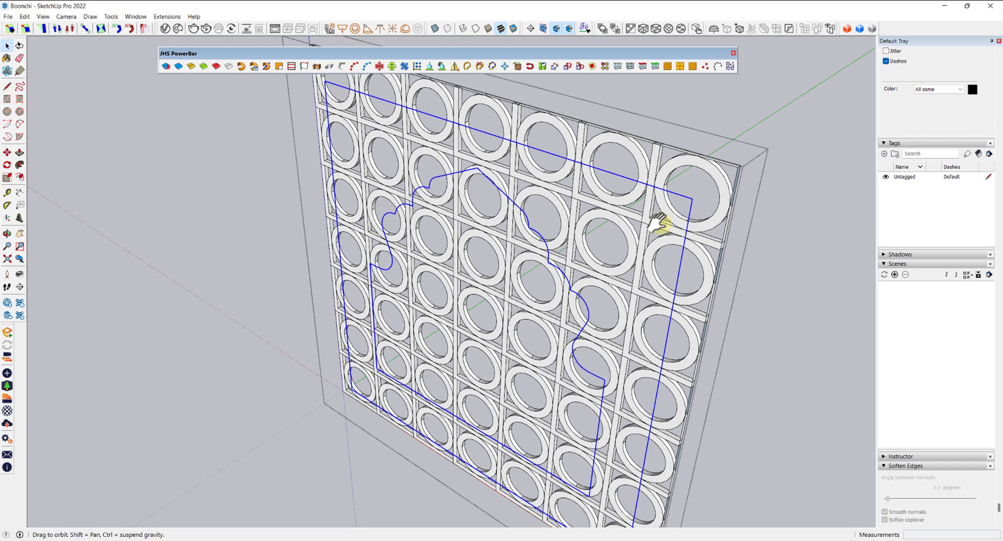
middle_drag(676, 217, 560, 217)
scroll(593, 86, up, 2)
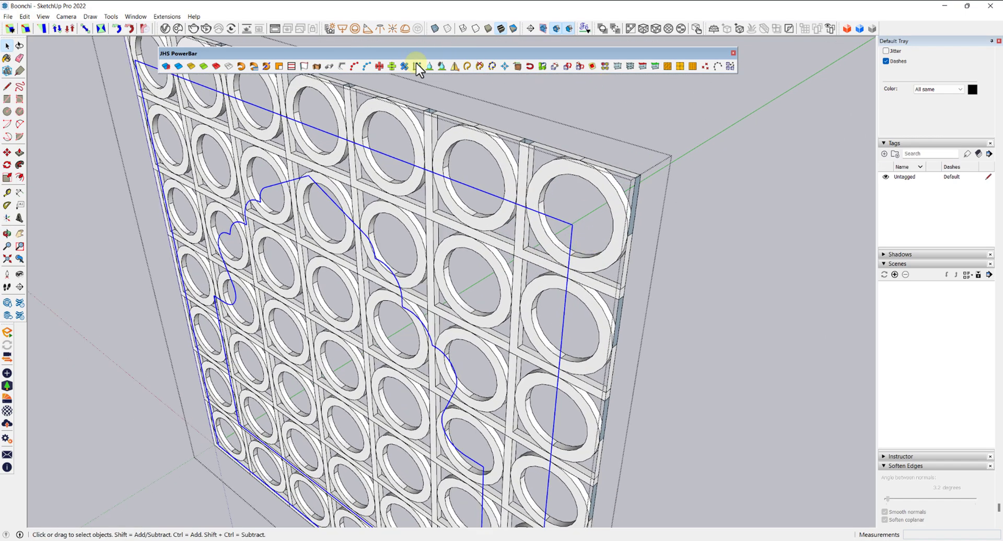
drag(347, 54, 287, 50)
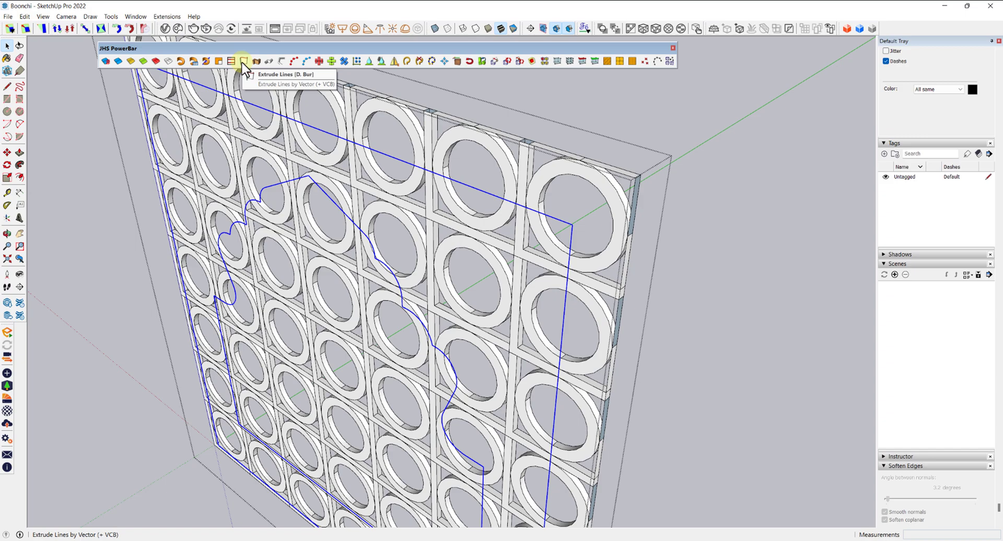
drag(272, 48, 256, 50)
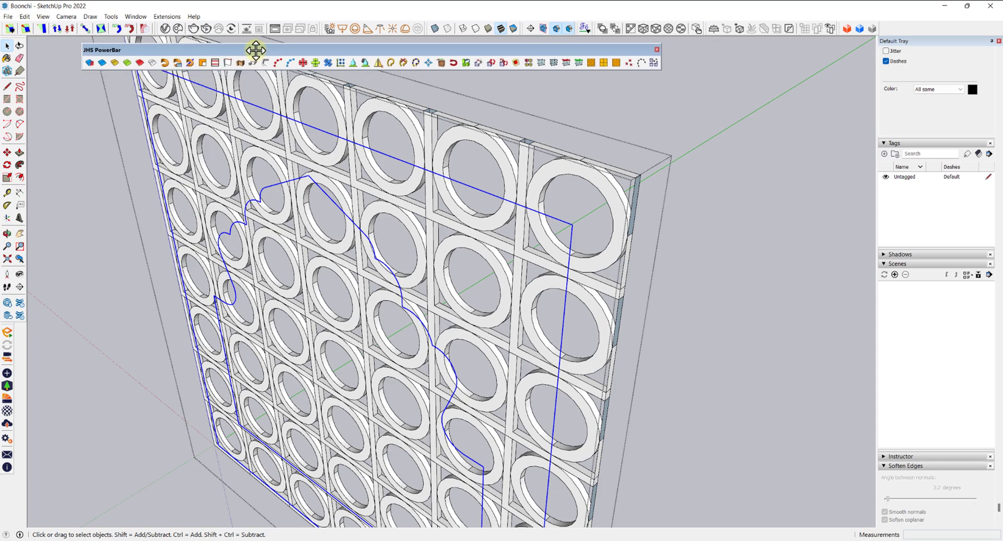
click(228, 63)
click(572, 225)
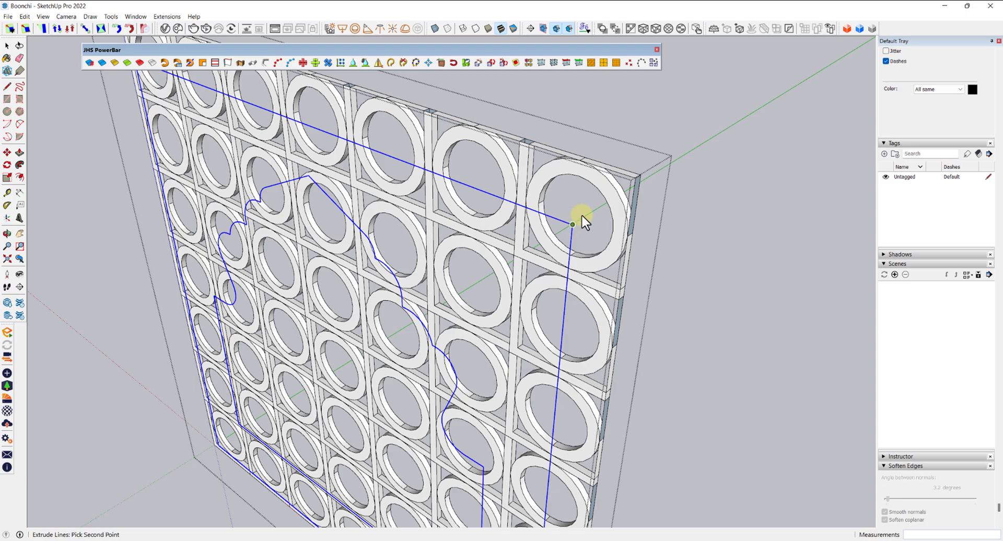
click(675, 161)
Step: Select all surfaces extruded from the frame and arch outlines and make them one group
mouse_move(634, 246)
middle_down()
mouse_move(587, 240)
mouse_move(530, 211)
mouse_move(558, 238)
mouse_move(471, 193)
mouse_move(626, 244)
middle_up()
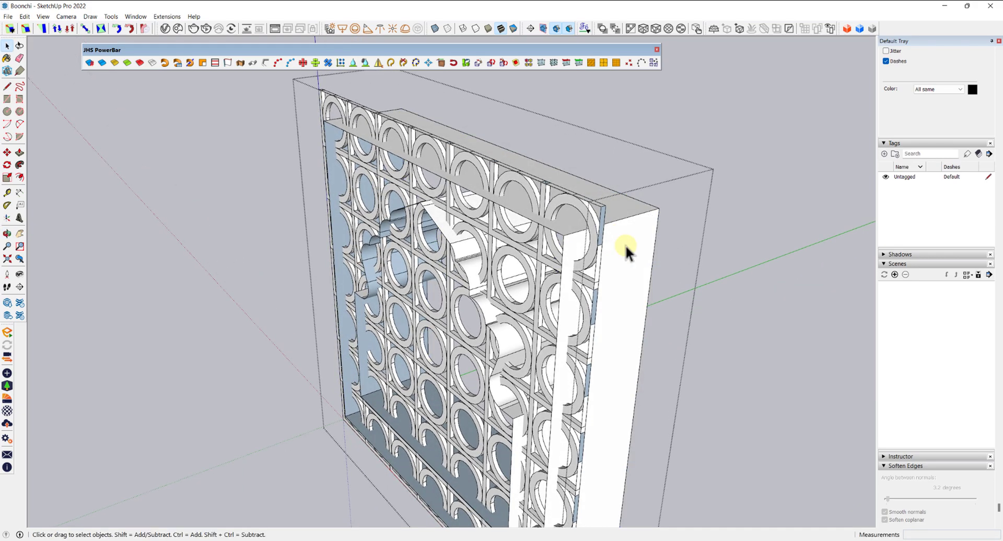
triple_click(625, 245)
shift+triple_click(468, 246)
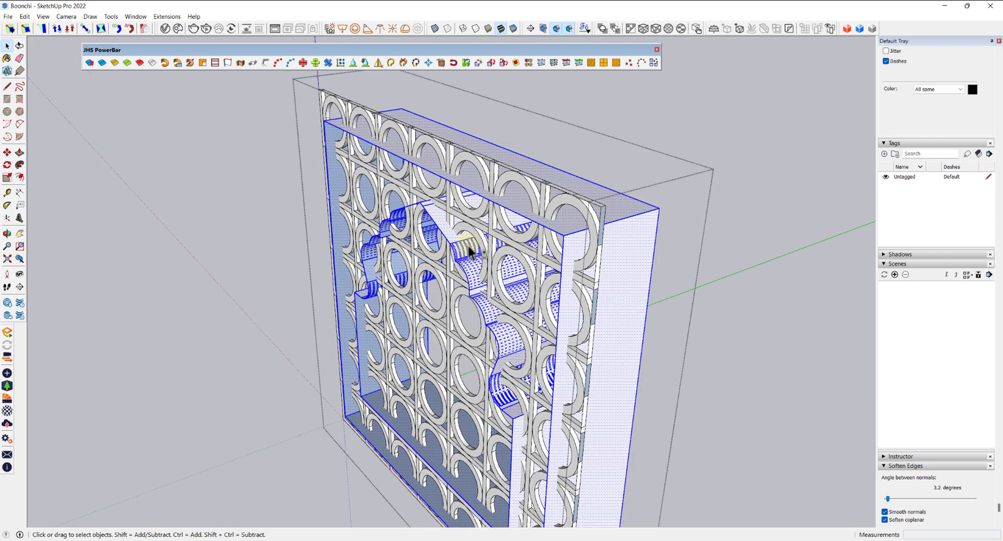
right_click(469, 246)
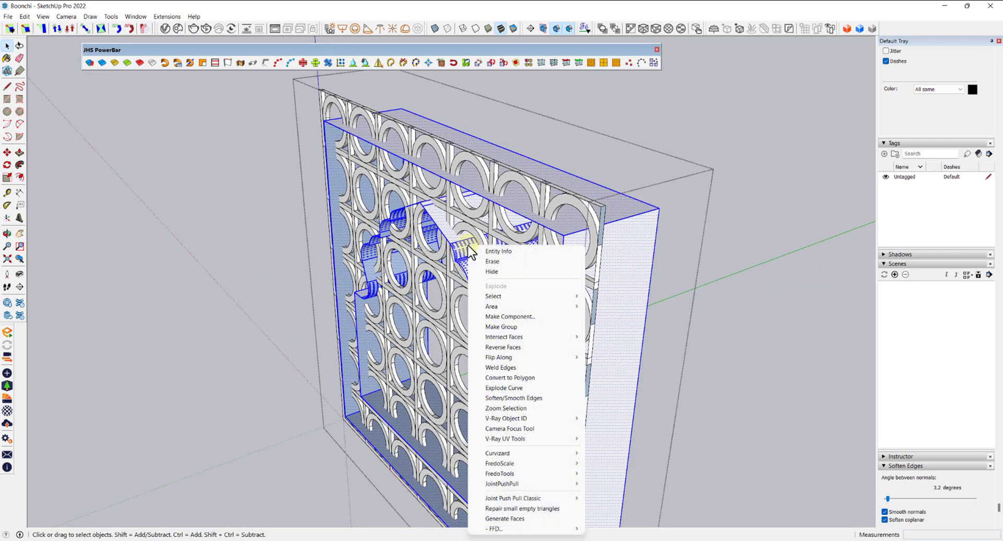
click(503, 327)
Step: Select the nested lattice group together with the extruded outline group and intersect their faces with the selection only
middle_drag(497, 321, 571, 198)
scroll(571, 205, up, 2)
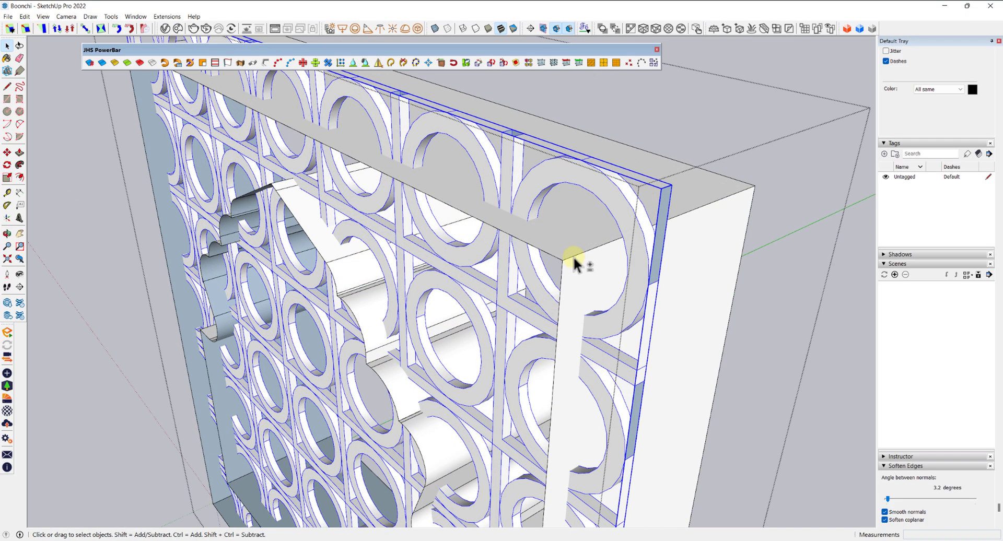
scroll(572, 256, down, 2)
middle_drag(564, 258, 565, 241)
scroll(559, 234, up, 1)
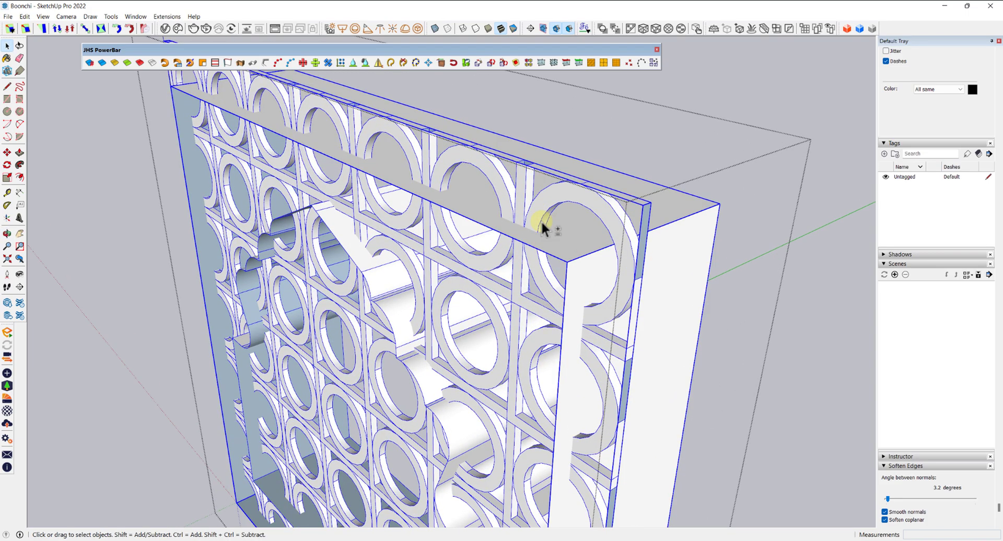
right_click(541, 220)
mouse_move(626, 329)
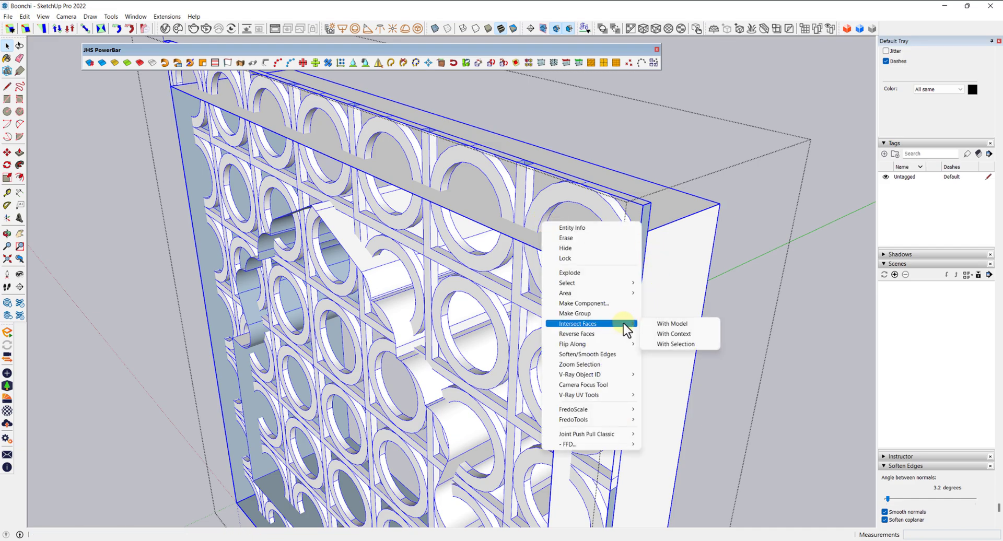
click(657, 345)
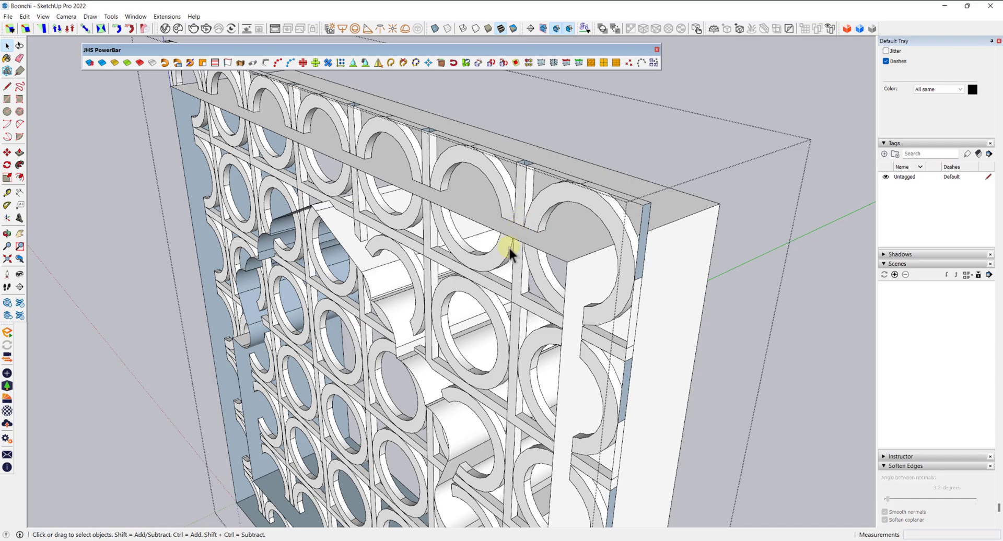
Step: Examine where the extruded outline surfaces cross the circle lattice and the neighbouring star-pattern jali
scroll(509, 227, up, 3)
middle_drag(509, 220, 649, 199)
scroll(576, 269, down, 6)
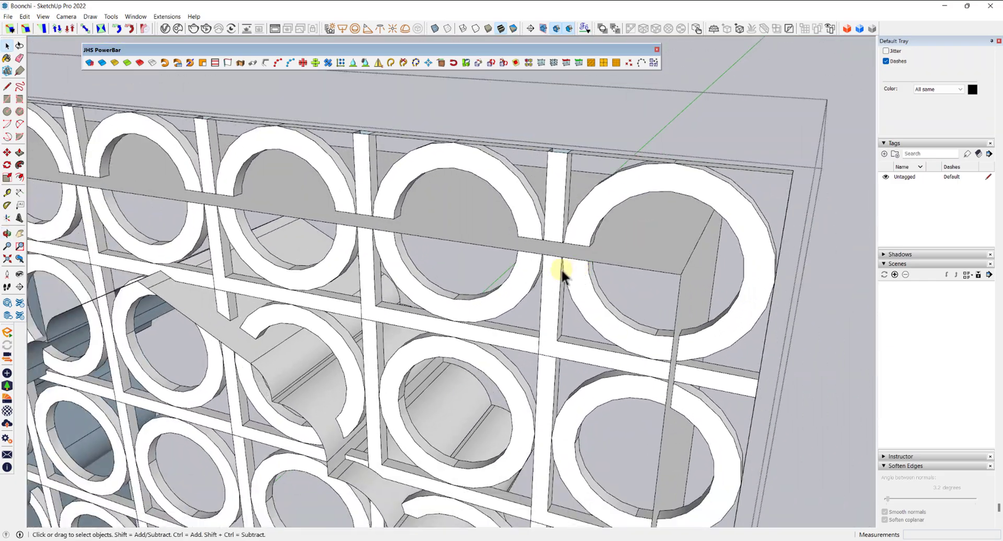
shift+middle_drag(173, 244, 479, 235)
scroll(209, 214, up, 2)
mouse_move(83, 202)
shift+middle_down()
mouse_move(187, 190)
mouse_move(564, 237)
shift+middle_up()
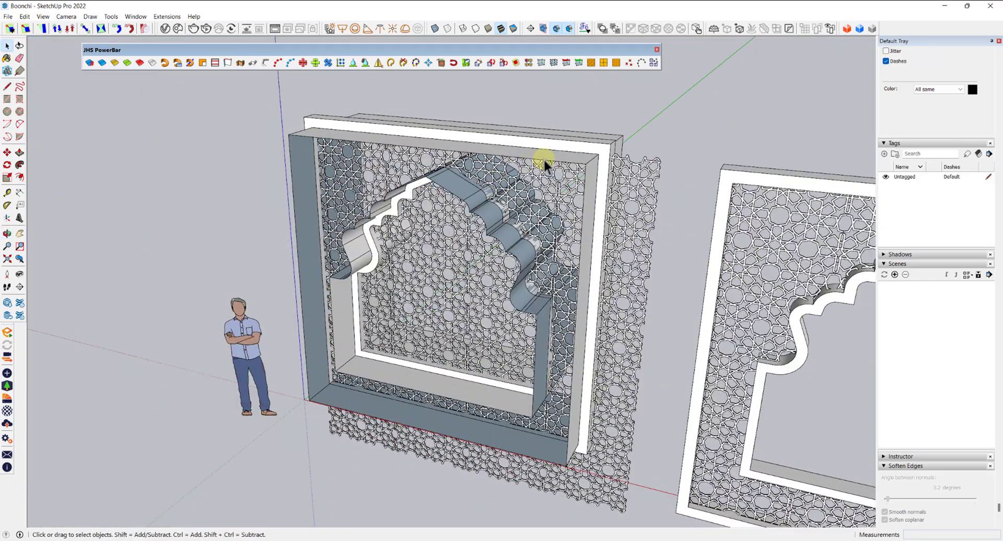
scroll(572, 189, up, 6)
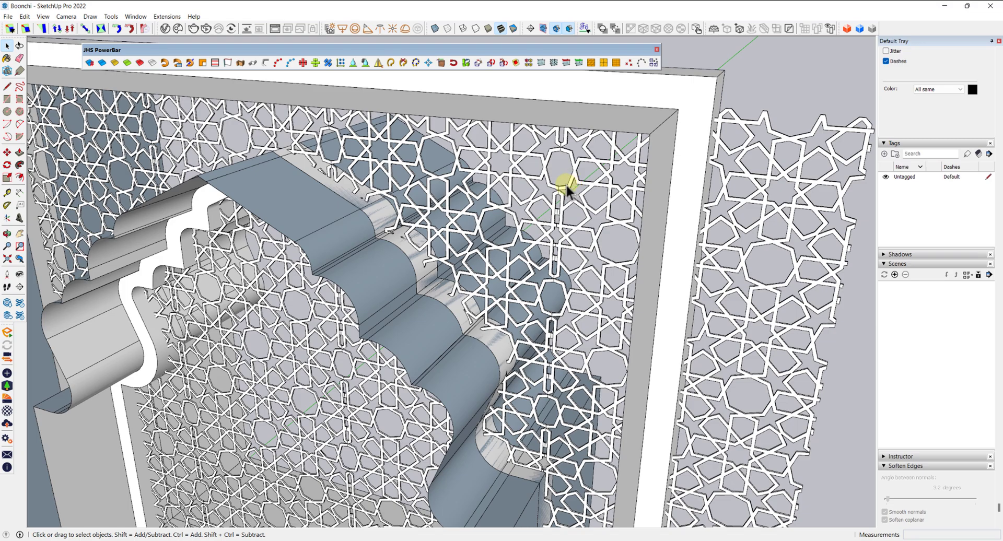
scroll(566, 184, down, 3)
scroll(463, 272, up, 5)
scroll(460, 283, up, 2)
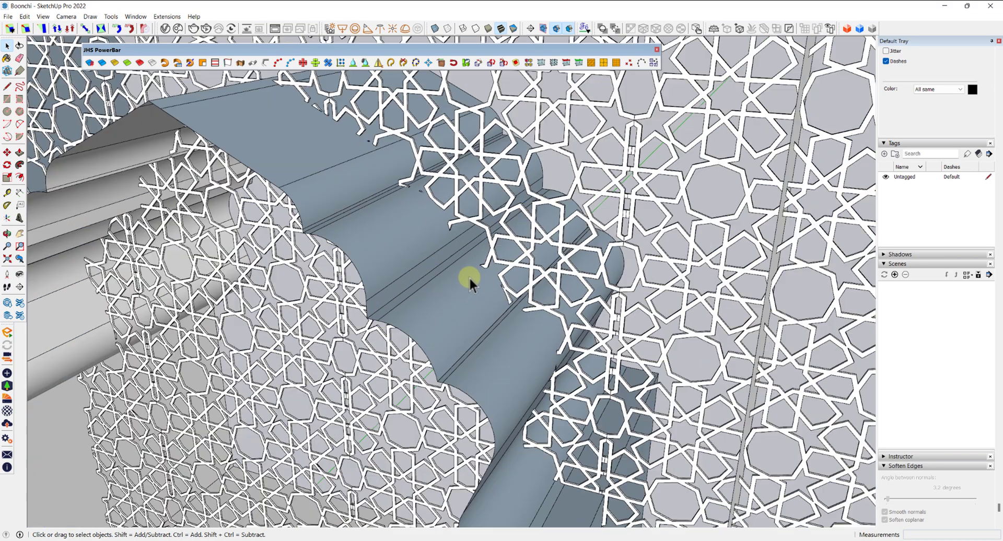
scroll(475, 256, up, 6)
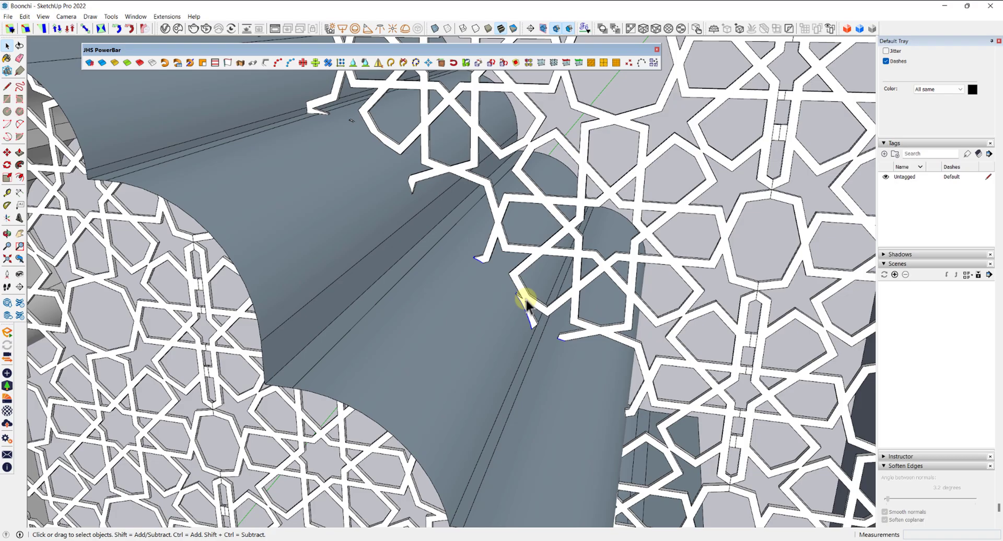
middle_drag(538, 313, 325, 223)
scroll(452, 318, down, 3)
scroll(334, 224, down, 3)
scroll(354, 230, down, 4)
middle_drag(700, 256, 360, 285)
scroll(491, 253, down, 2)
scroll(600, 246, up, 3)
scroll(601, 245, up, 3)
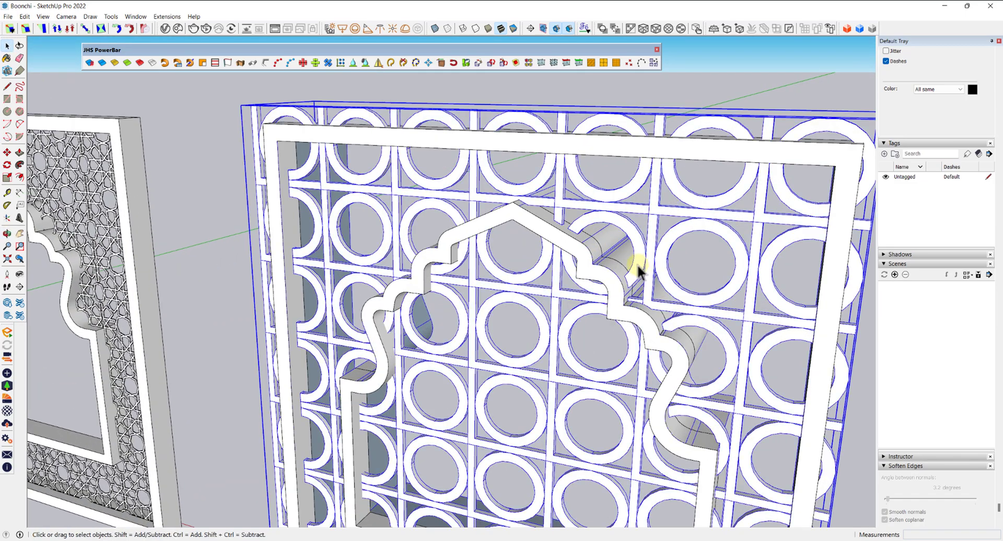
Step: Open the circle-lattice group, select everything except the lattice and extruded-surface groups, and cut the remaining intersection edges
scroll(638, 269, up, 3)
double_click(629, 263)
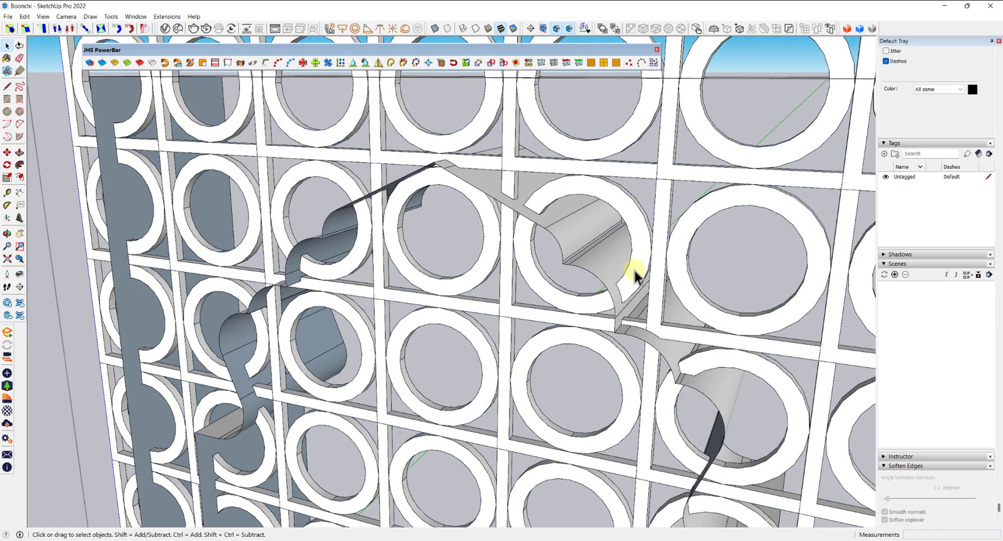
triple_click(635, 269)
click(602, 274)
scroll(611, 279, down, 8)
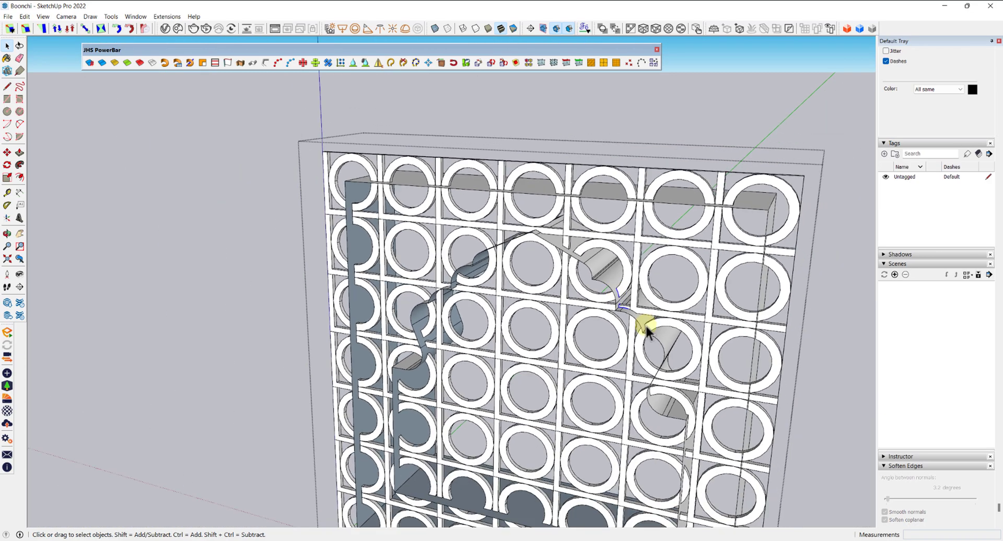
shift+middle_drag(645, 329, 397, 172)
drag(416, 194, 707, 495)
scroll(665, 274, up, 6)
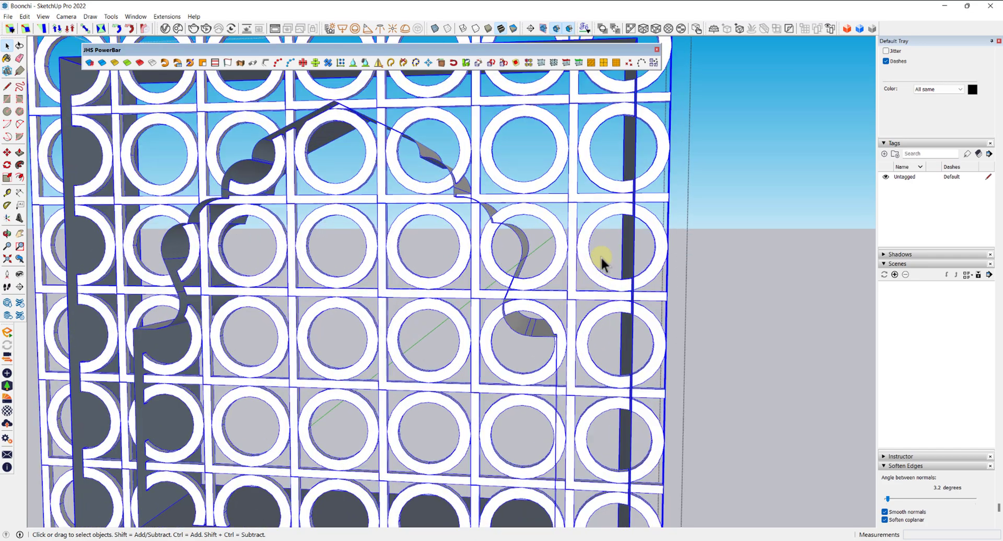
scroll(601, 256, up, 3)
shift+click(509, 331)
middle_drag(548, 318, 510, 350)
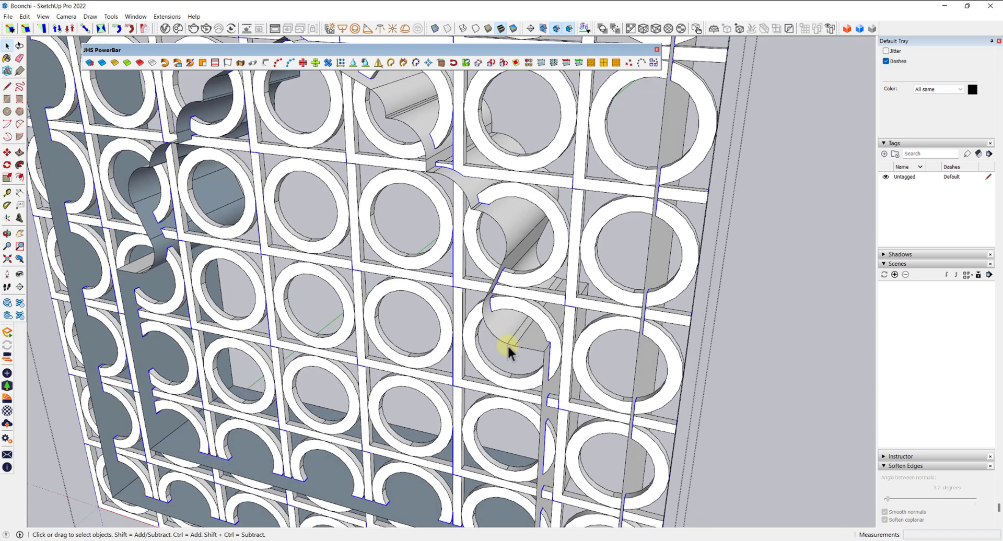
key(ctrl+z)
Step: Open the nested lattice group and paste the cut intersection edges in place onto its geometry
click(473, 333)
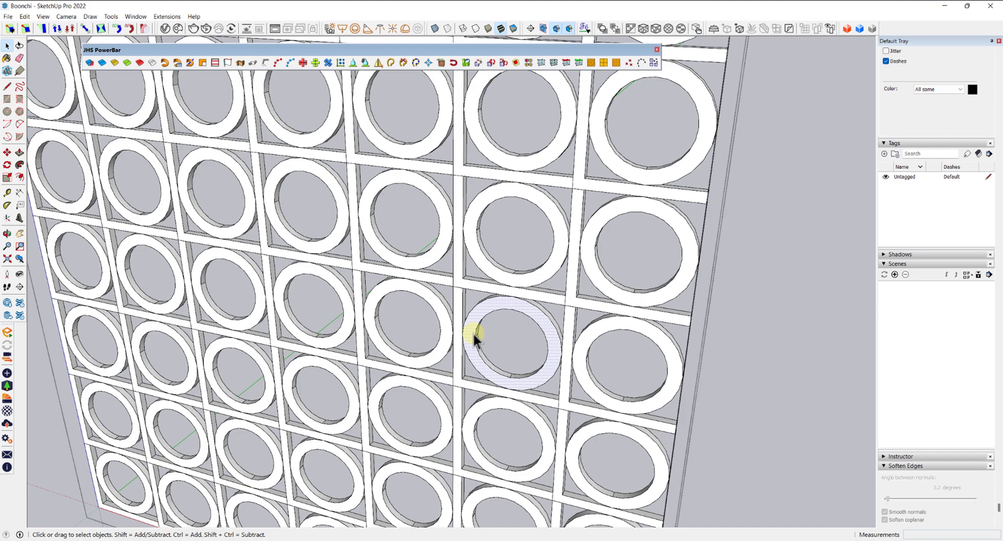
scroll(471, 334, down, 3)
middle_drag(472, 334, 445, 268)
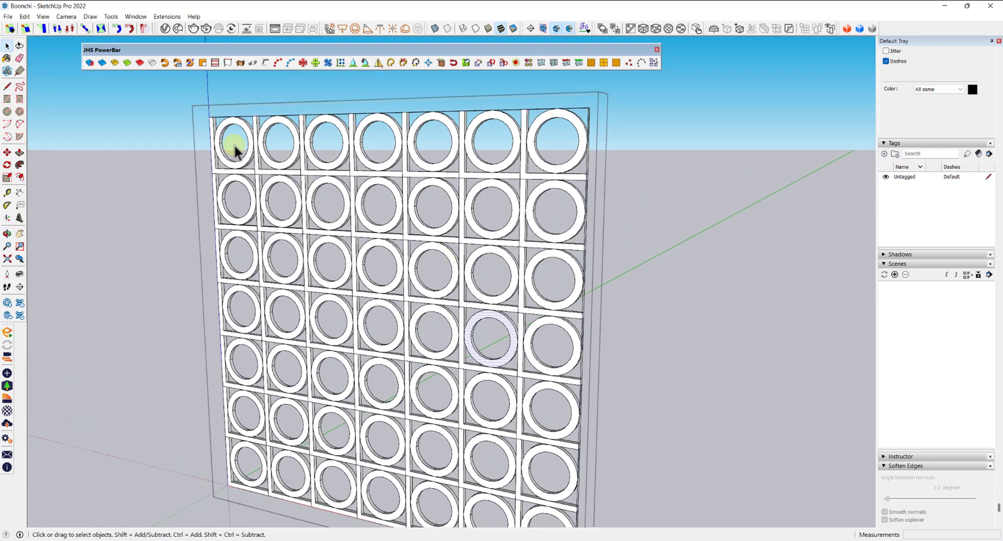
click(24, 16)
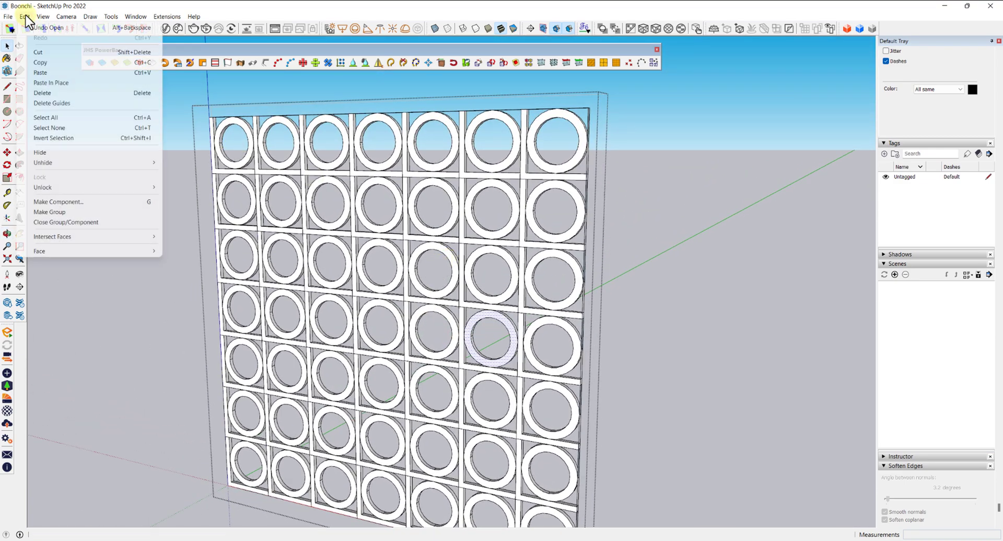
click(50, 85)
middle_drag(99, 146, 426, 139)
scroll(297, 168, down, 4)
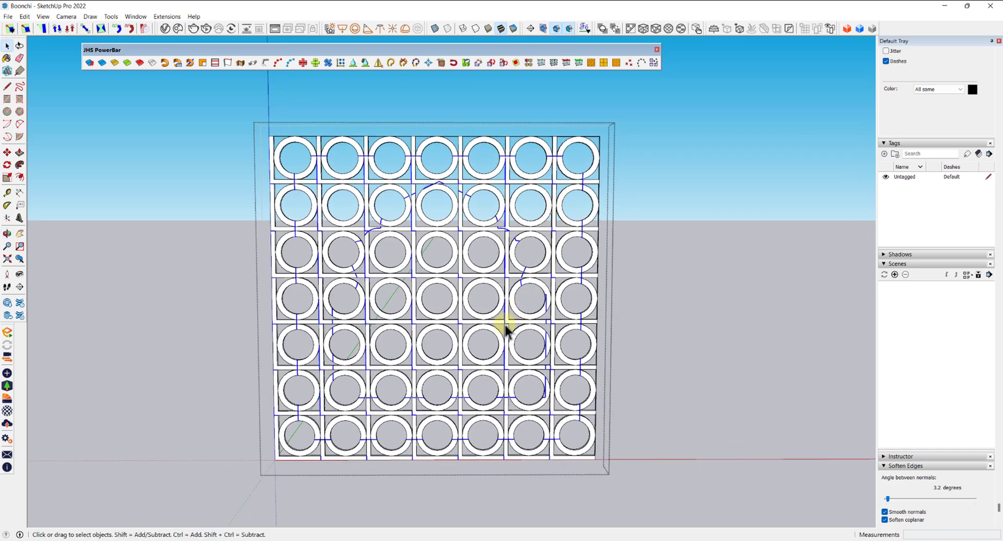
Step: Select the lattice geometry enclosed by the rectangular frame outline and make it a group
key(h)
middle_drag(499, 316, 485, 296)
key(h)
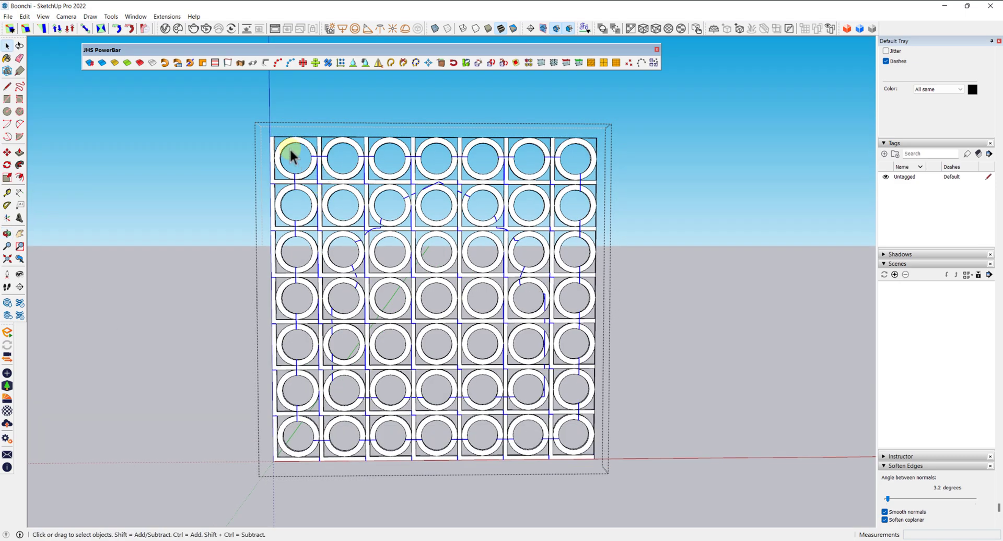
mouse_move(288, 152)
mouse_down()
mouse_move(495, 293)
mouse_move(585, 431)
mouse_move(585, 450)
mouse_up()
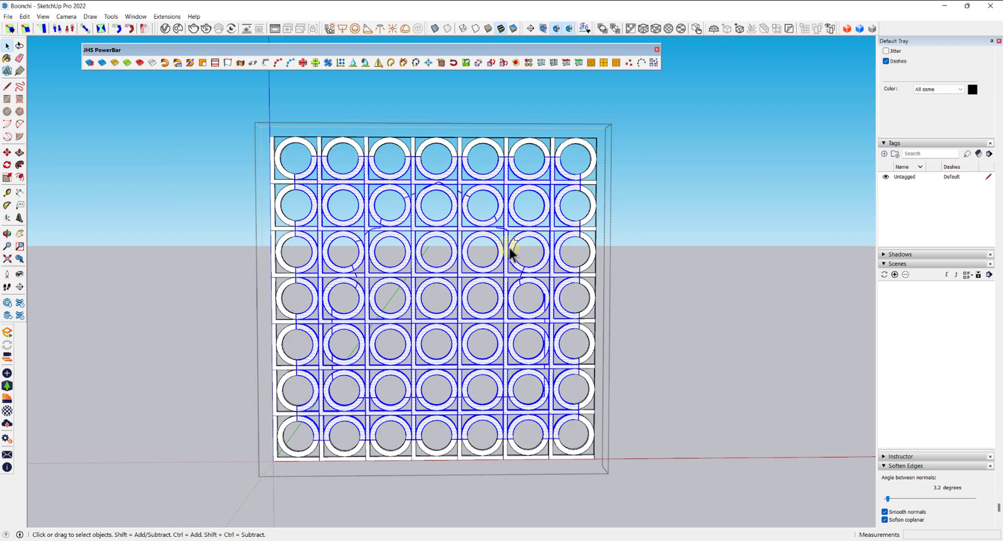
right_click(531, 274)
click(569, 332)
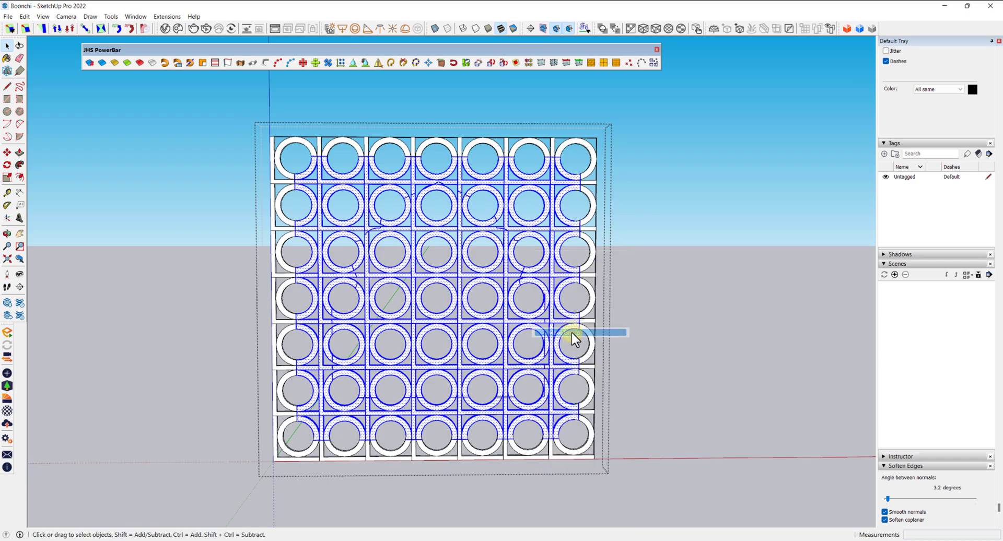
key(m)
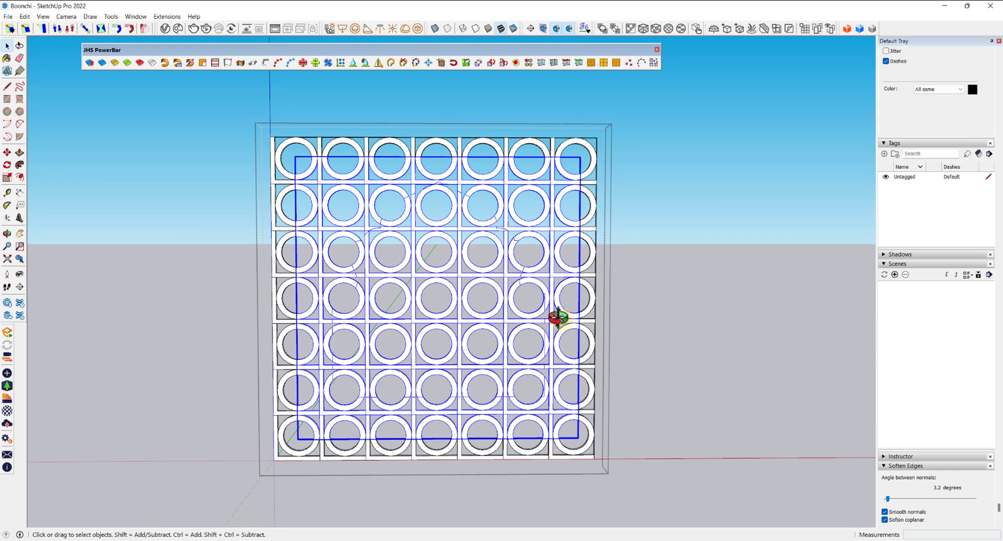
Step: Delete all lattice geometry outside the newly grouped rectangular area and close the group being edited
key(ctrl+a)
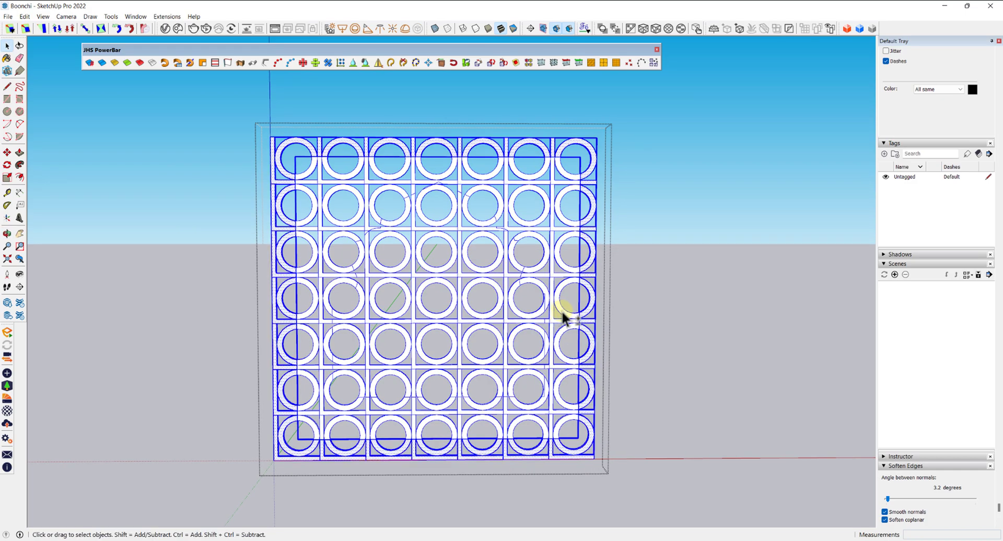
shift+click(563, 313)
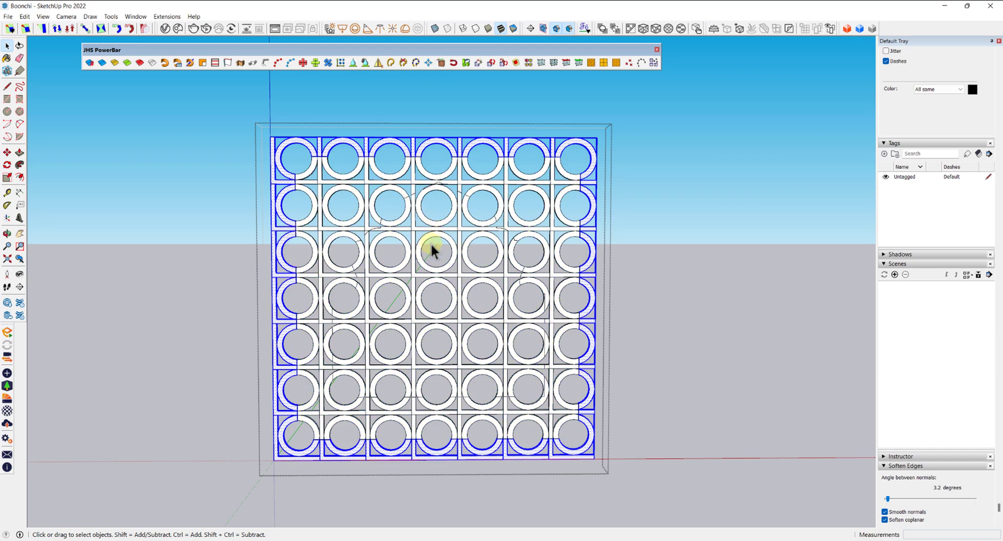
key(Delete)
key(Escape)
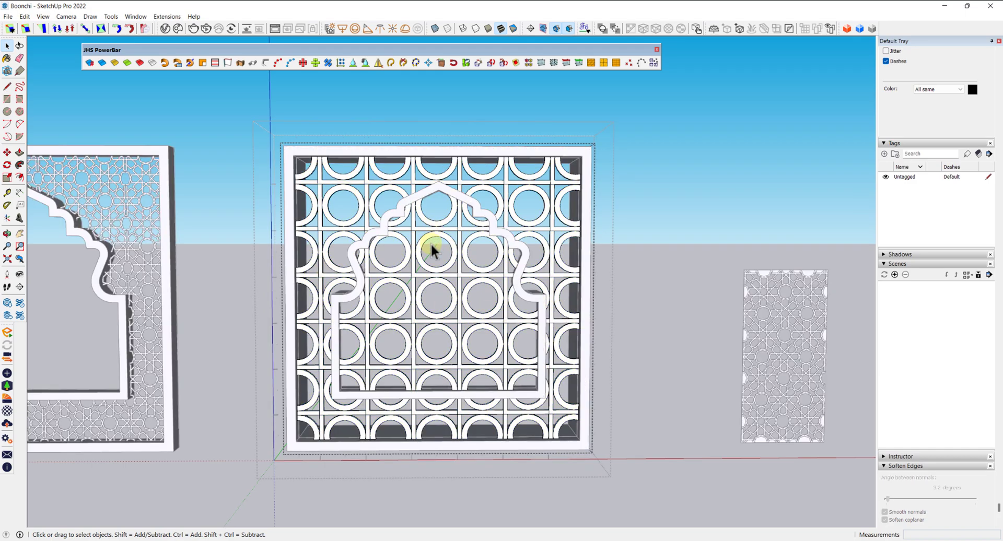
Step: Try deleting the circle-lattice geometry inside the lower rectangular part of the arch outline, and undo the deletion
middle_drag(484, 237, 592, 191)
middle_drag(300, 351, 312, 417)
scroll(347, 340, up, 3)
middle_drag(352, 308, 535, 369)
drag(536, 369, 433, 334)
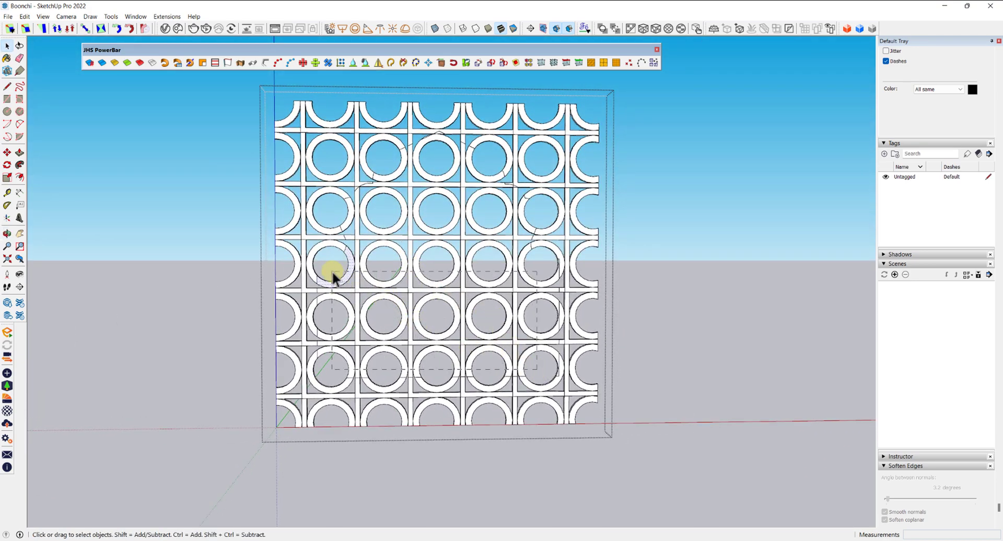
drag(331, 271, 331, 270)
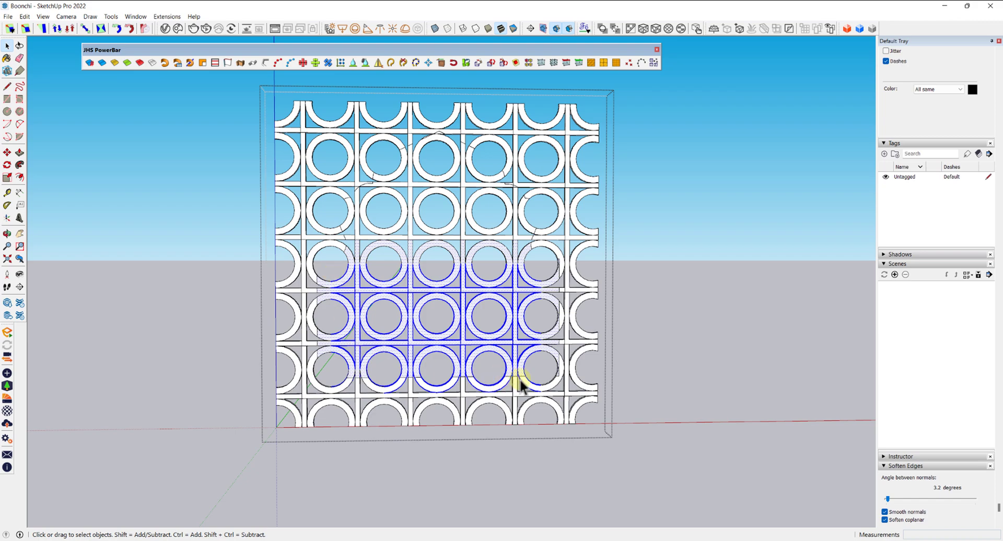
click(536, 362)
drag(536, 363, 372, 310)
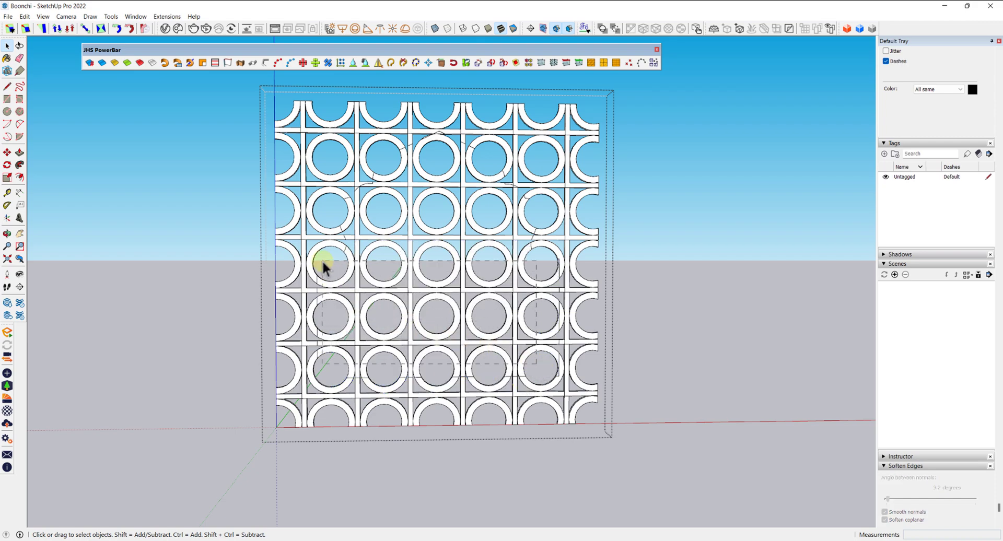
drag(320, 258, 320, 258)
key(Delete)
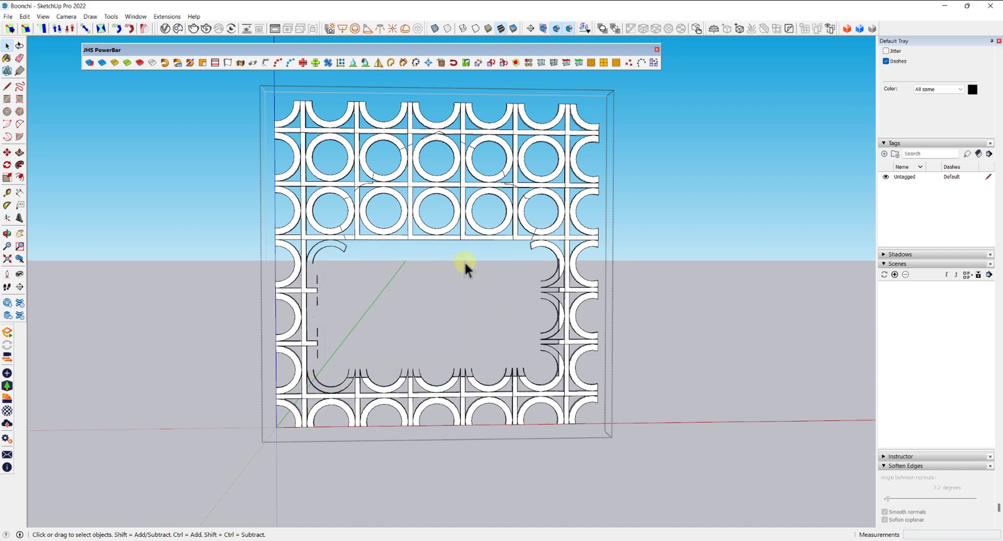
key(ctrl+z)
Step: Delete a smaller block of circle-lattice geometry inside the lower part of the arch opening and show the surrounding model
scroll(345, 357, up, 3)
drag(658, 376, 331, 286)
key(Delete)
scroll(342, 387, up, 5)
key(i)
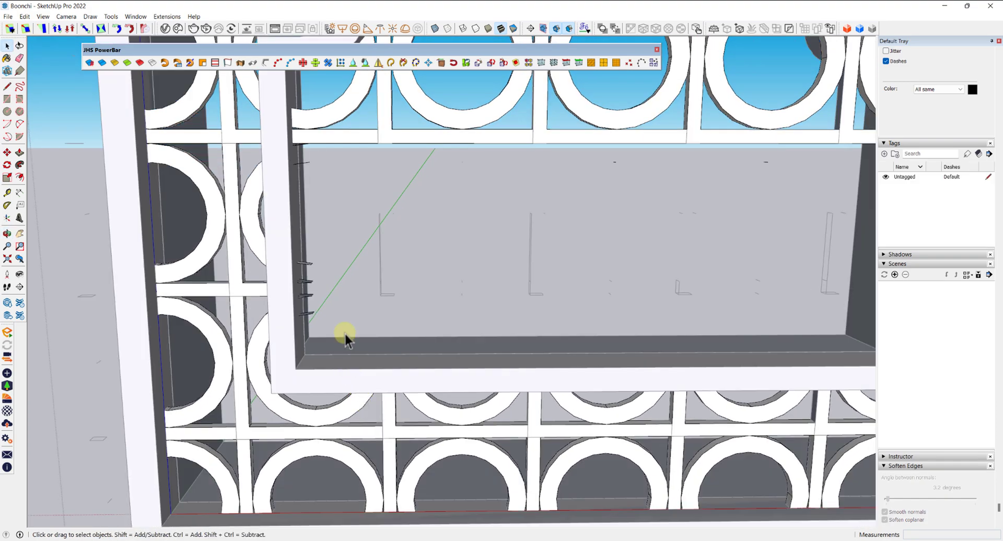
Step: Delete the leftover strip and ring faces that project into the opening along its left edge
middle_drag(346, 334, 327, 400)
scroll(297, 343, up, 7)
click(293, 348)
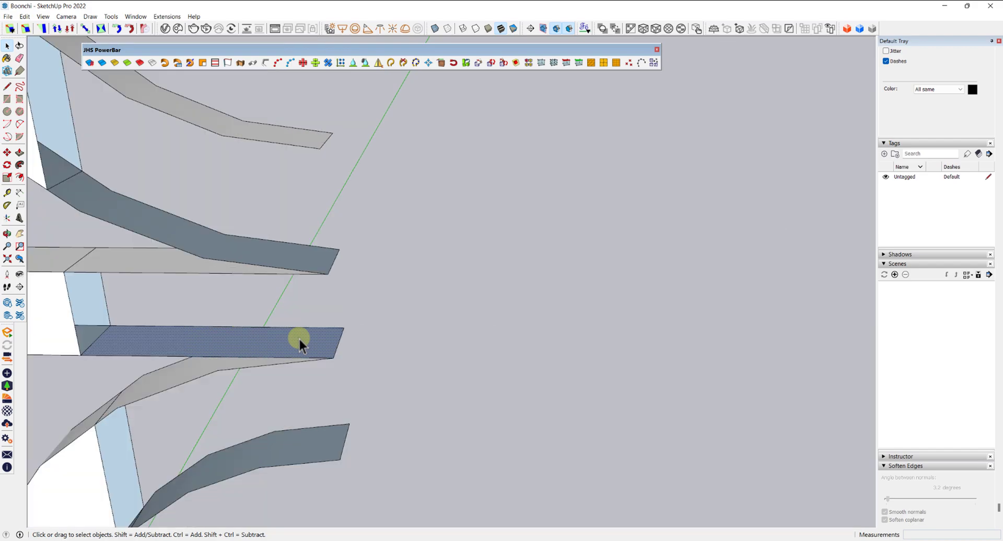
shift+middle_drag(300, 341, 335, 293)
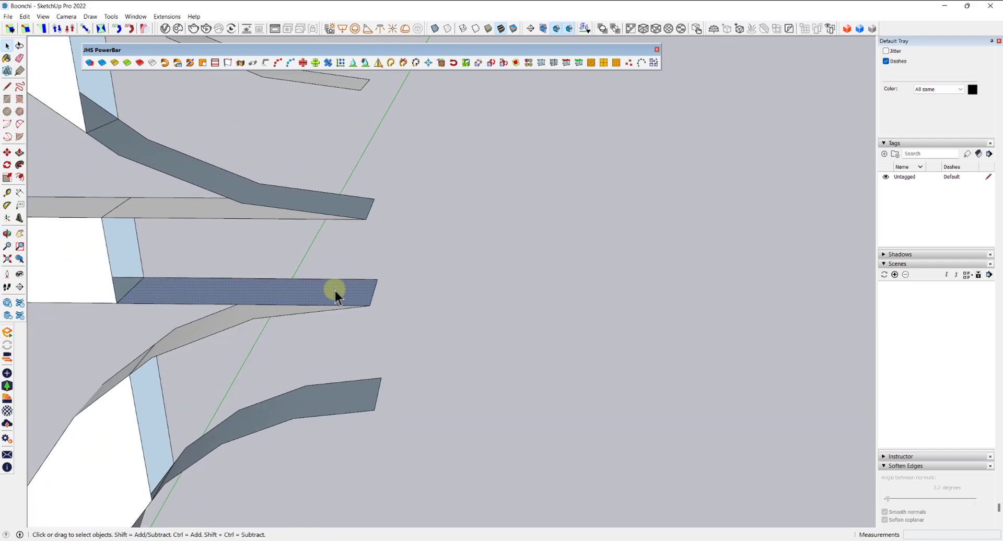
key(Delete)
click(328, 209)
key(Delete)
click(359, 407)
key(Delete)
scroll(349, 401, down, 5)
middle_drag(349, 402, 343, 331)
click(343, 331)
key(Delete)
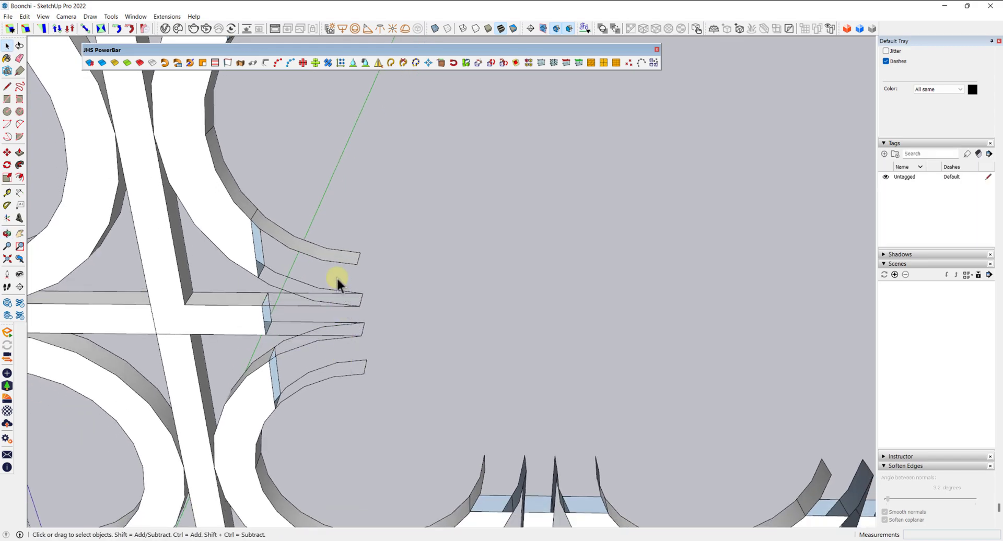
Step: Delete the leftover ring face at the upper-left corner of the cleared opening
scroll(333, 282, down, 3)
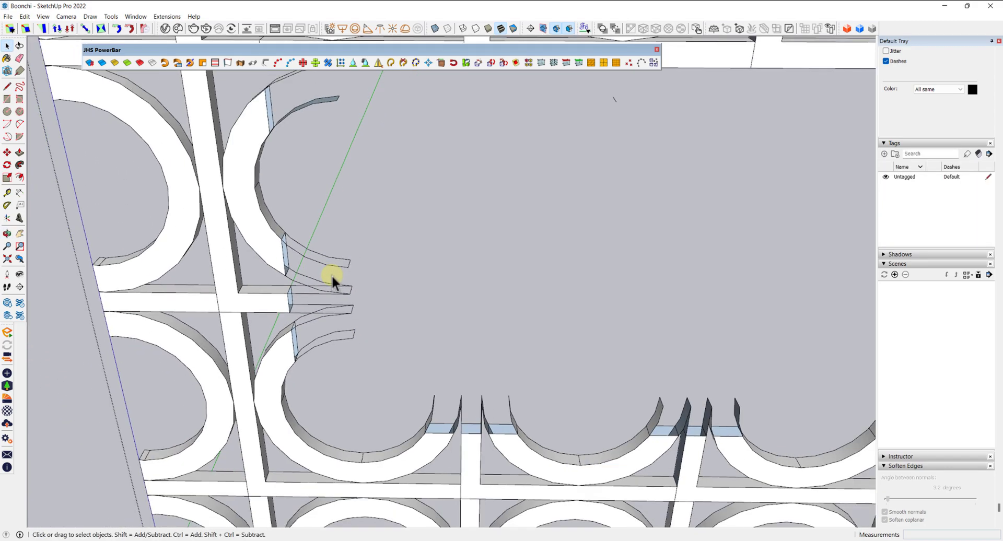
scroll(332, 282, down, 6)
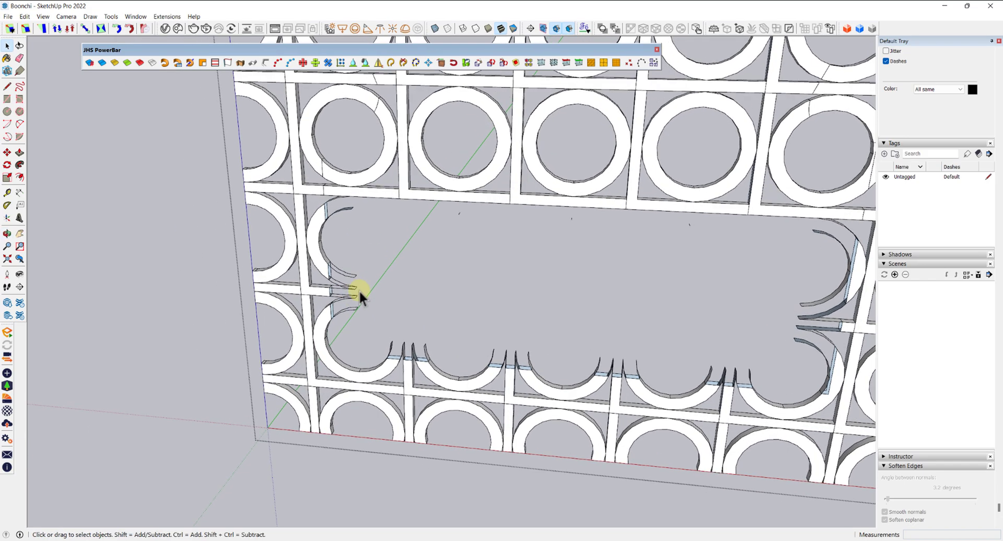
scroll(435, 358, up, 4)
middle_drag(435, 357, 363, 350)
key(Escape)
scroll(437, 348, up, 2)
scroll(436, 347, down, 2)
scroll(436, 347, up, 8)
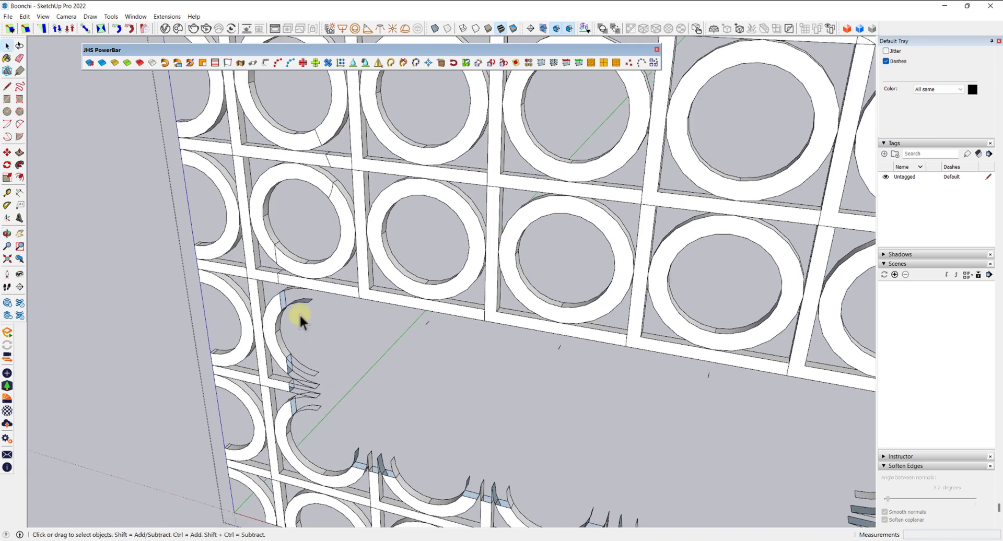
scroll(306, 299, up, 3)
scroll(308, 302, down, 4)
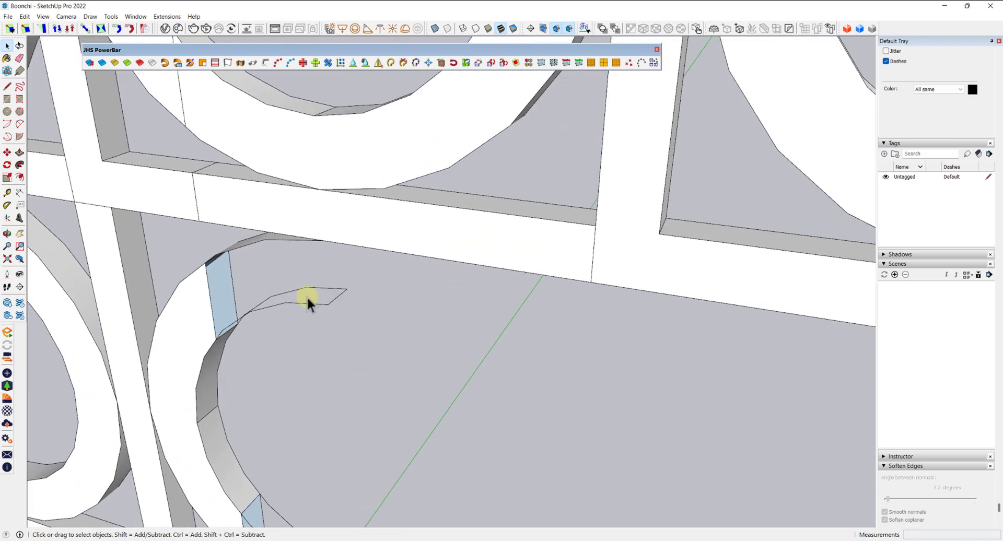
scroll(293, 273, up, 4)
scroll(294, 271, up, 2)
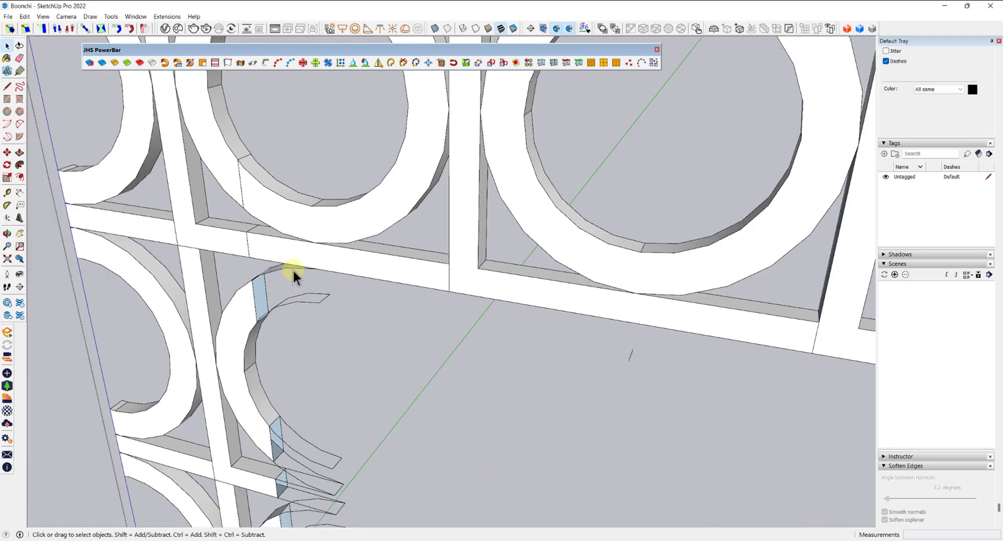
Step: Delete the circles and bars in the middle of the arch opening above the cleared lower area
scroll(294, 271, down, 3)
middle_drag(466, 282, 540, 199)
scroll(540, 199, down, 2)
shift+middle_drag(521, 248, 418, 296)
scroll(549, 267, down, 2)
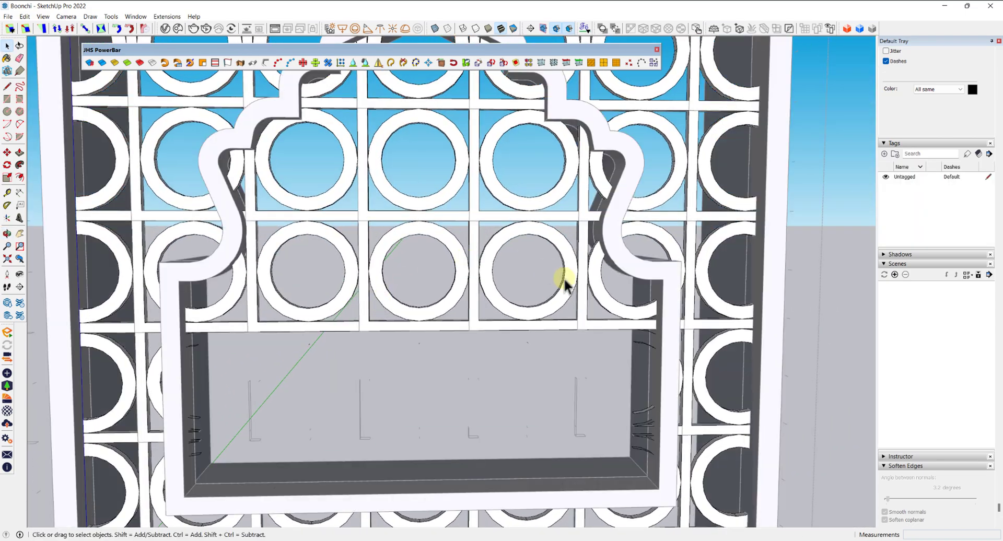
drag(261, 287, 261, 282)
middle_drag(261, 282, 463, 268)
drag(463, 268, 365, 169)
key(Delete)
drag(506, 268, 373, 114)
key(Delete)
Step: Delete the remaining lattice pieces inside the upper stepped part of the arch outline
middle_drag(373, 114, 428, 154)
key(Delete)
drag(495, 161, 483, 124)
key(Delete)
key(Delete)
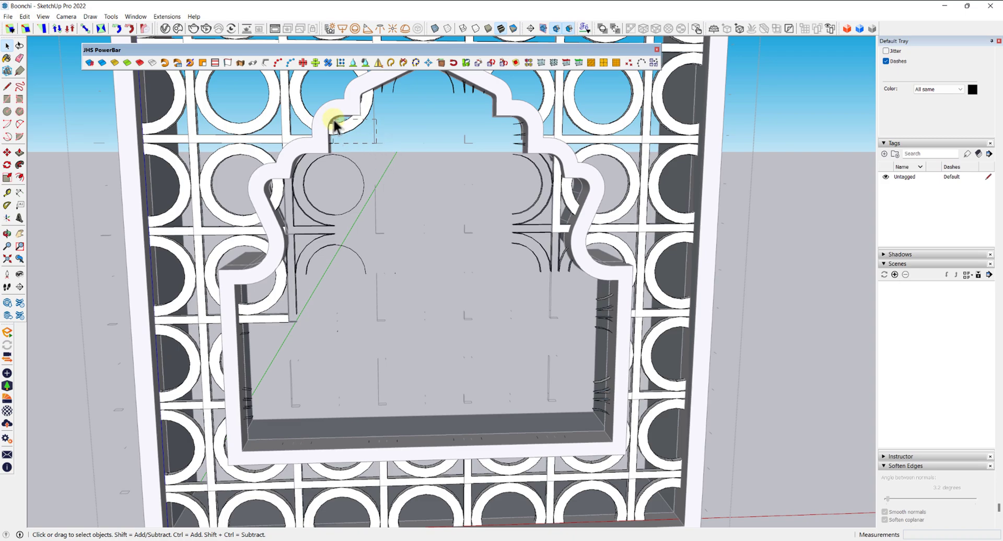
drag(334, 122, 333, 122)
scroll(378, 233, up, 3)
drag(321, 175, 320, 175)
key(Delete)
Step: Try deleting the leftover edges along the opening's left side with a window selection
middle_drag(253, 364, 436, 338)
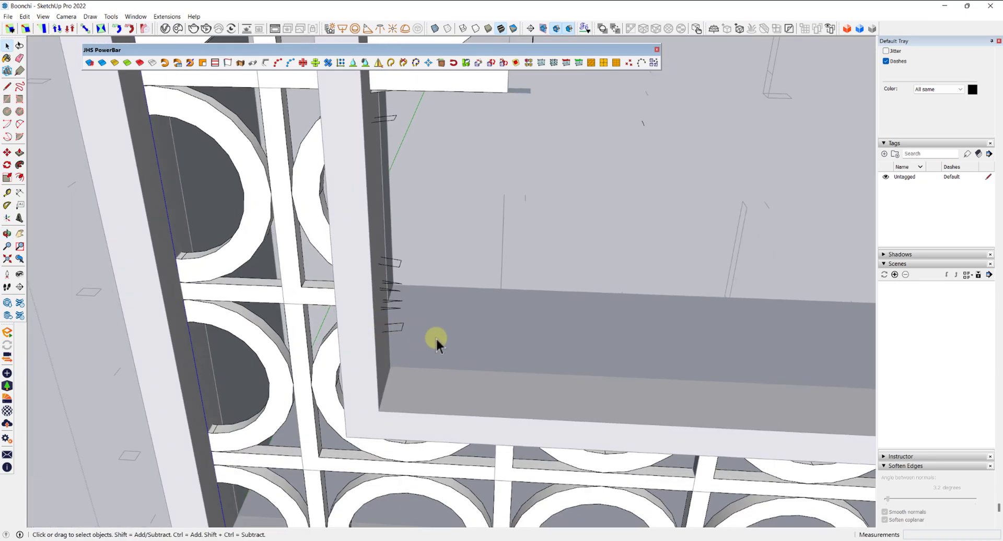
drag(396, 229, 395, 228)
key(Delete)
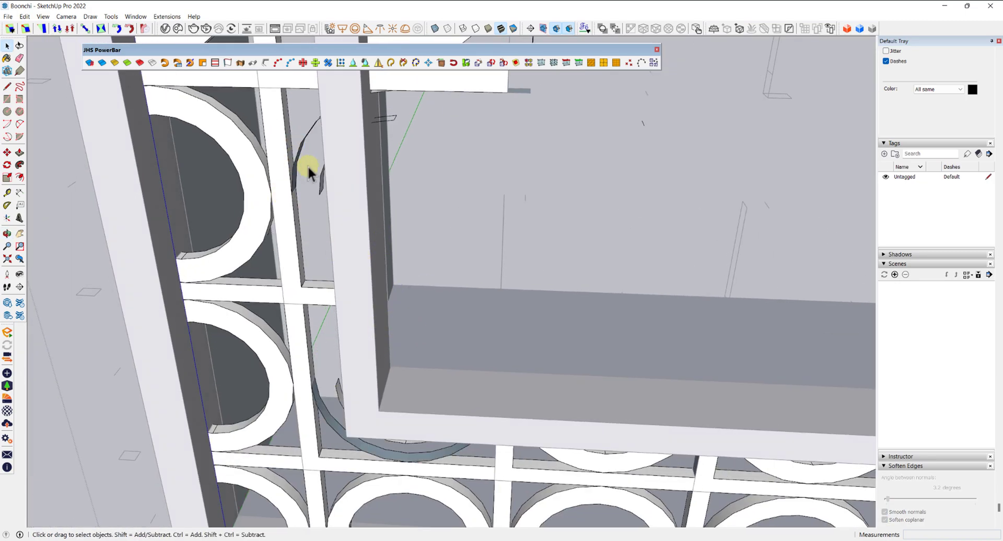
middle_drag(305, 165, 434, 280)
Step: Hide the leftover strip and ring edges along the opening's left side with the Eraser tool
key(e)
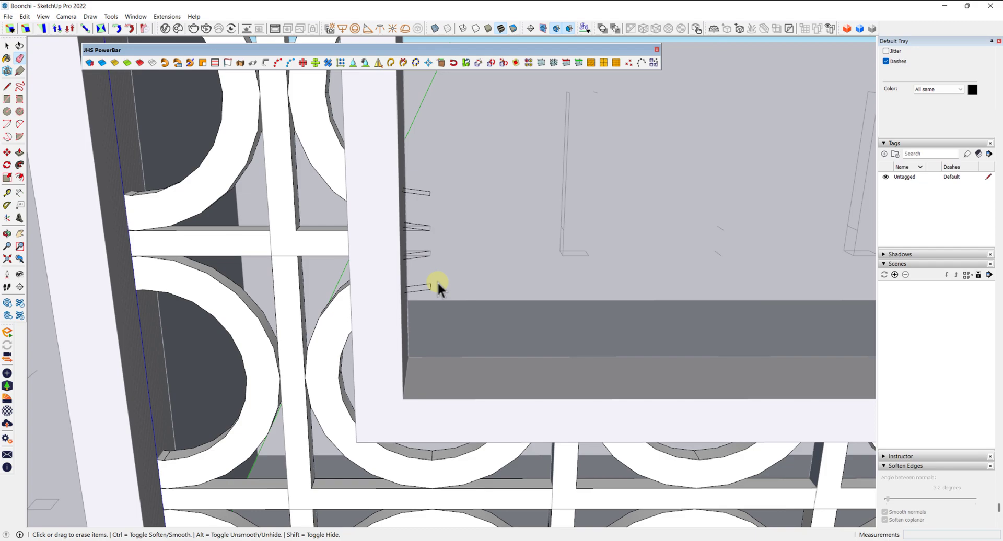
key(shift)
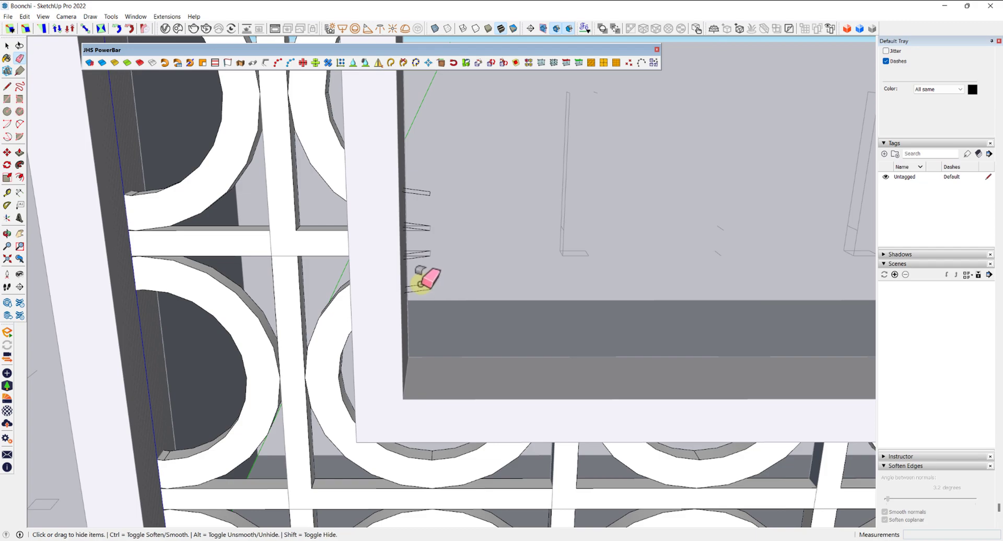
click(424, 285)
drag(428, 263, 422, 186)
drag(424, 236, 426, 208)
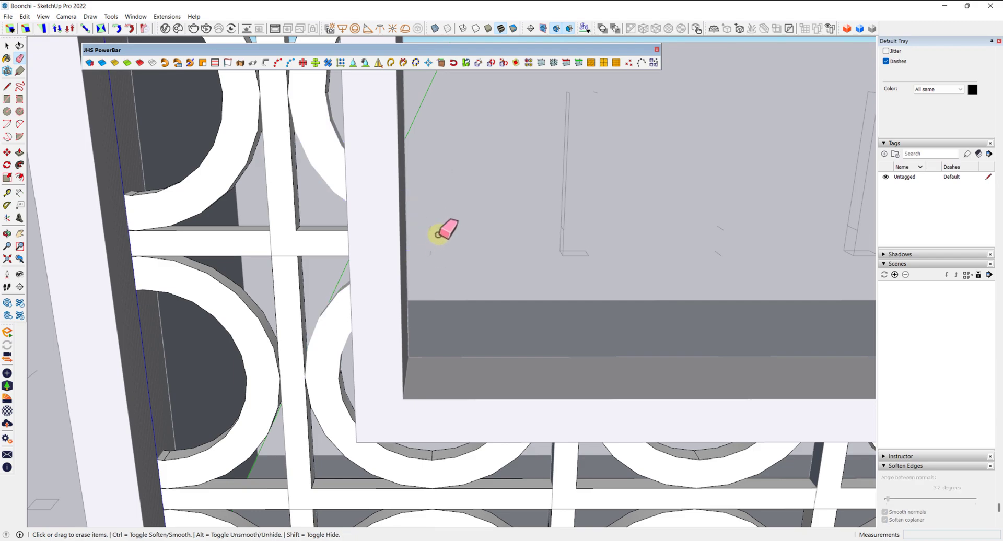
middle_drag(438, 237, 421, 253)
scroll(416, 256, down, 4)
scroll(416, 256, down, 10)
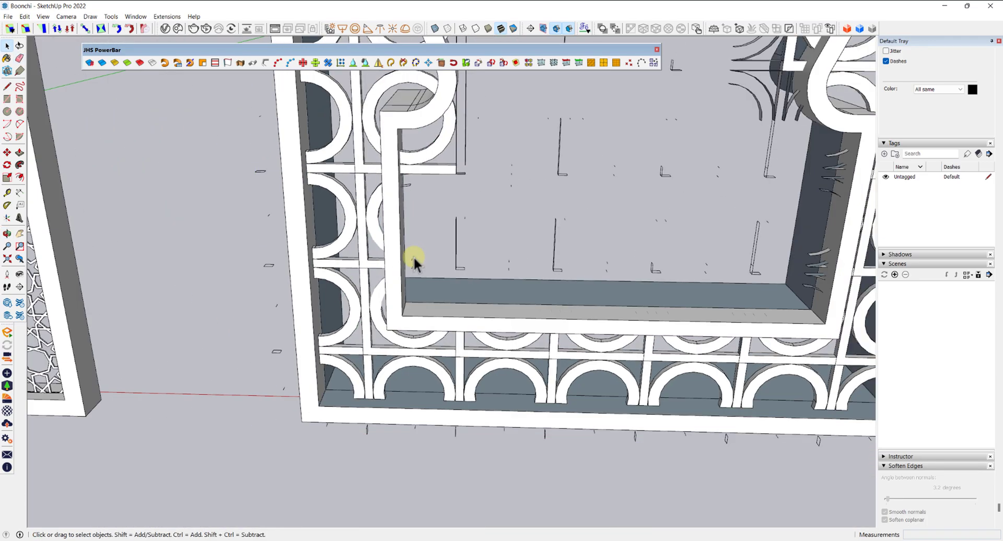
Step: Open the first star-pattern panel's group and select the star-lattice group inside it
shift+middle_drag(256, 226, 554, 236)
scroll(477, 224, up, 4)
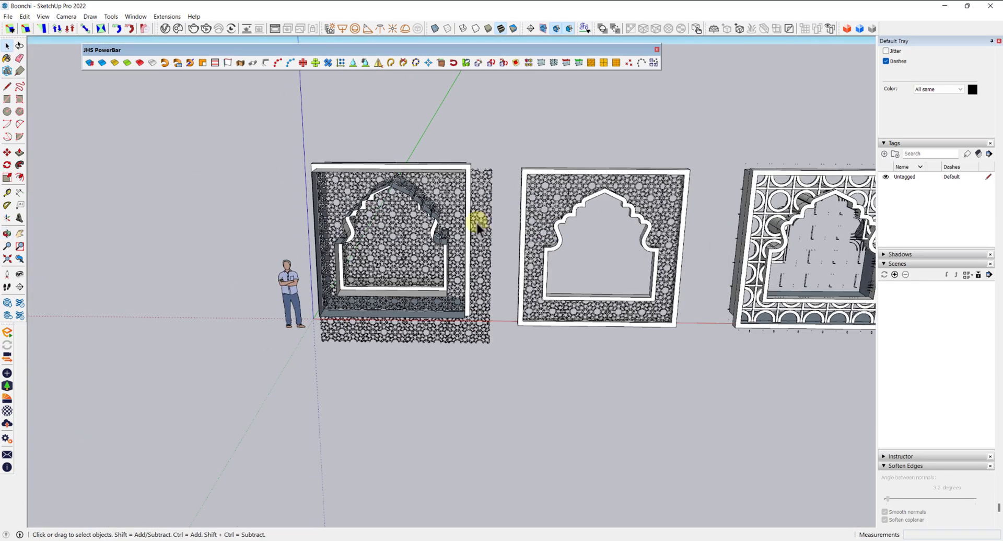
click(378, 209)
scroll(379, 208, up, 2)
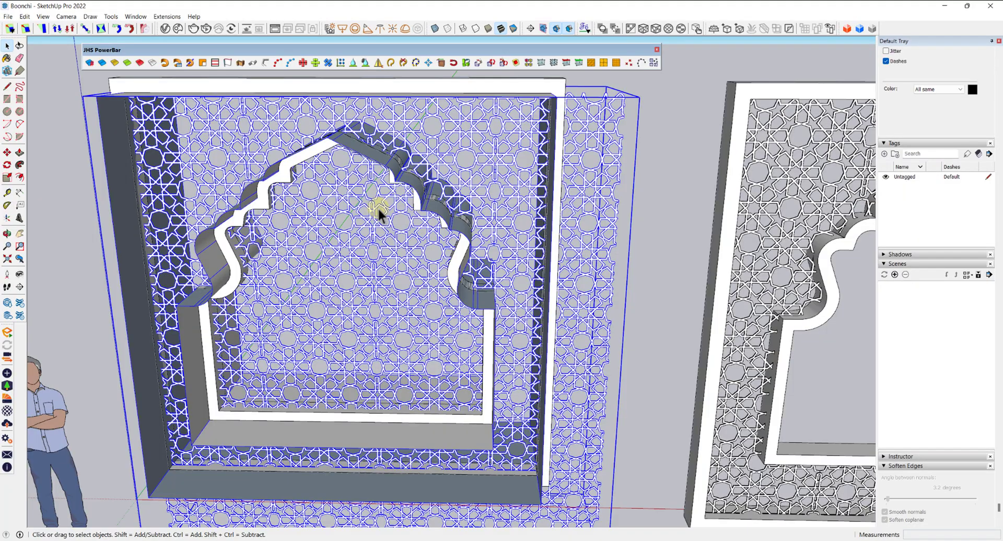
middle_drag(376, 230, 413, 180)
scroll(394, 219, down, 2)
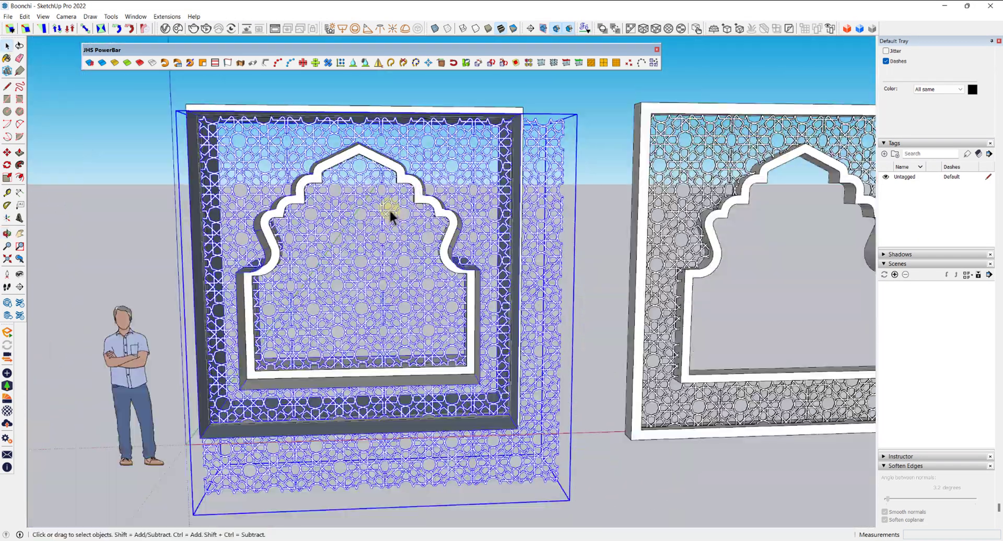
click(389, 207)
scroll(389, 211, up, 4)
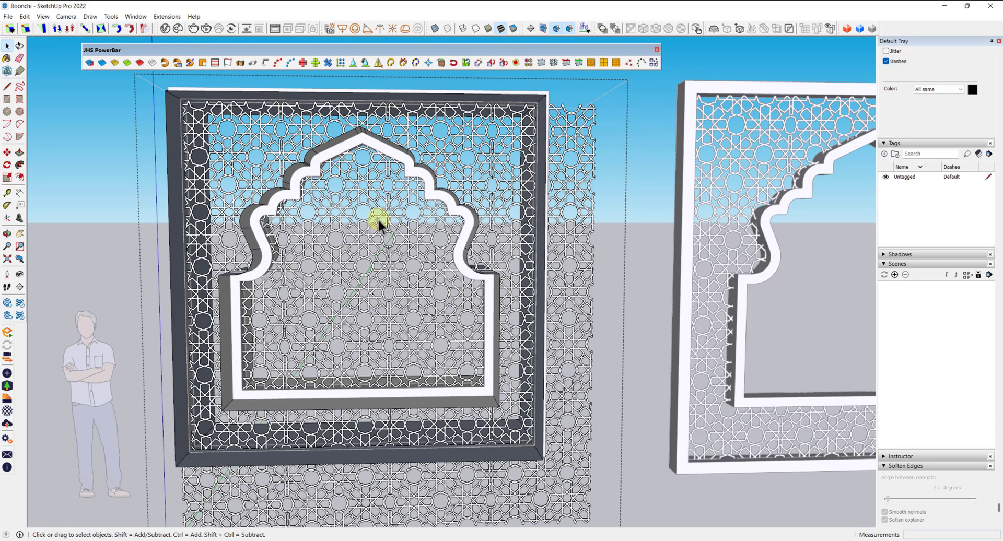
click(377, 219)
middle_drag(378, 218, 337, 328)
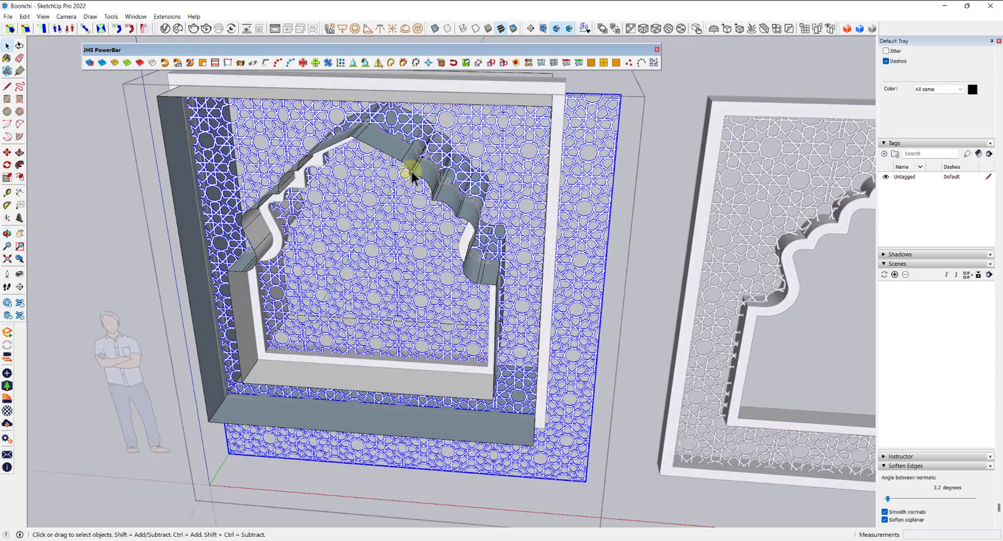
Step: Select everything in the panel except the star-lattice and extruded-surface groups and cut the loose intersection edges
click(456, 196)
scroll(458, 191, up, 3)
scroll(459, 190, down, 4)
middle_drag(393, 295, 444, 192)
key(i)
click(326, 137)
middle_drag(514, 213, 578, 228)
scroll(510, 201, up, 5)
scroll(509, 201, down, 5)
scroll(612, 230, up, 5)
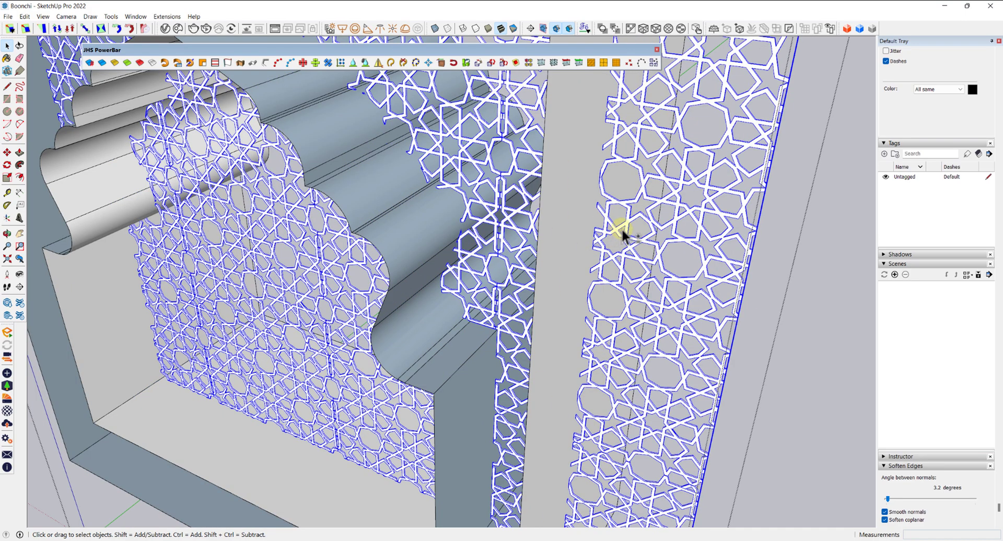
shift+click(620, 228)
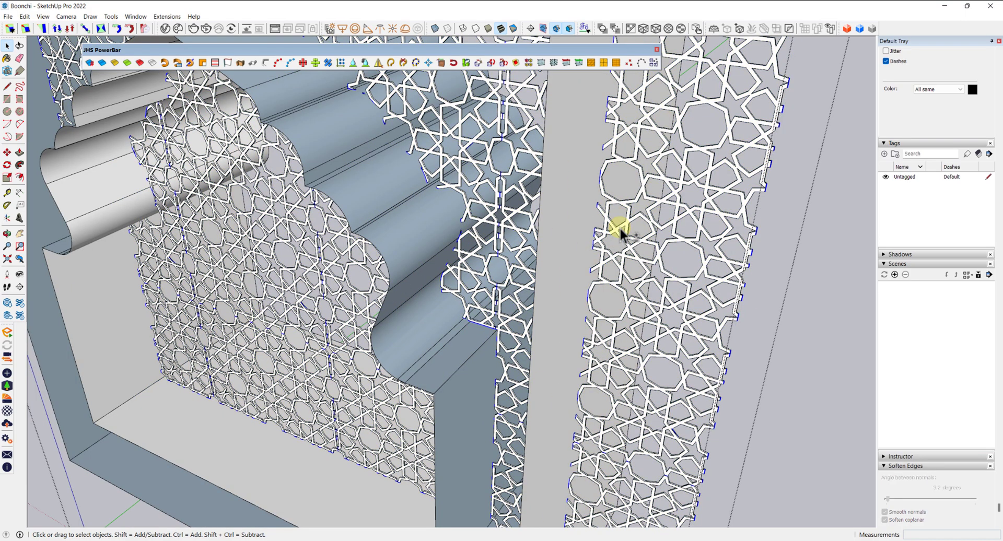
scroll(595, 232, up, 2)
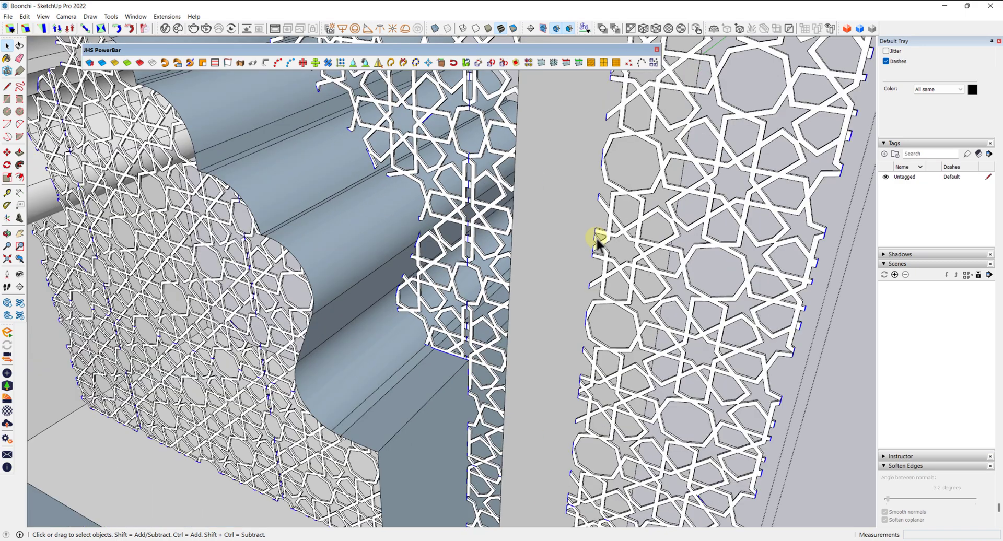
Step: Open the nested star-lattice group and paste the cut intersection edges in place onto its geometry
shift+click(607, 232)
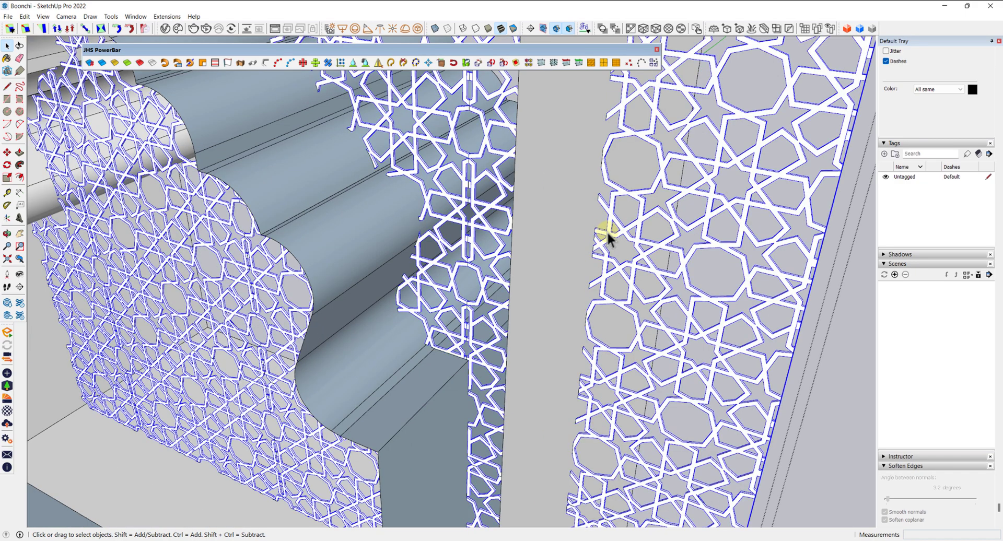
double_click(609, 234)
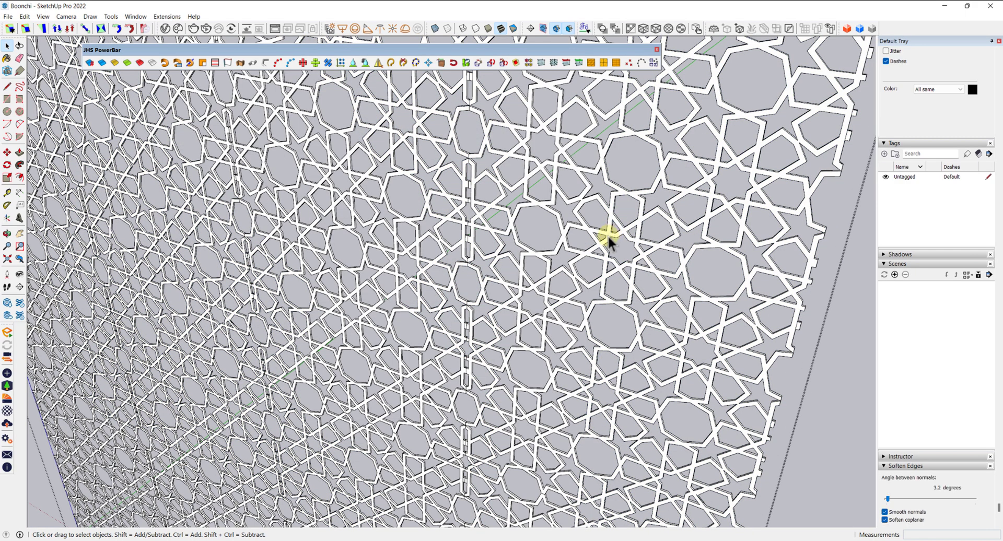
triple_click(607, 233)
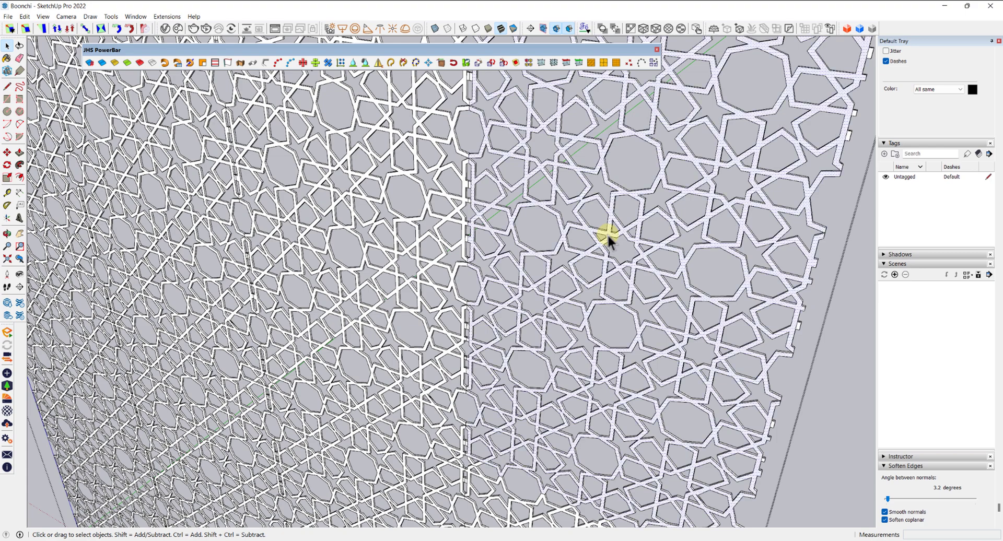
click(25, 16)
click(57, 84)
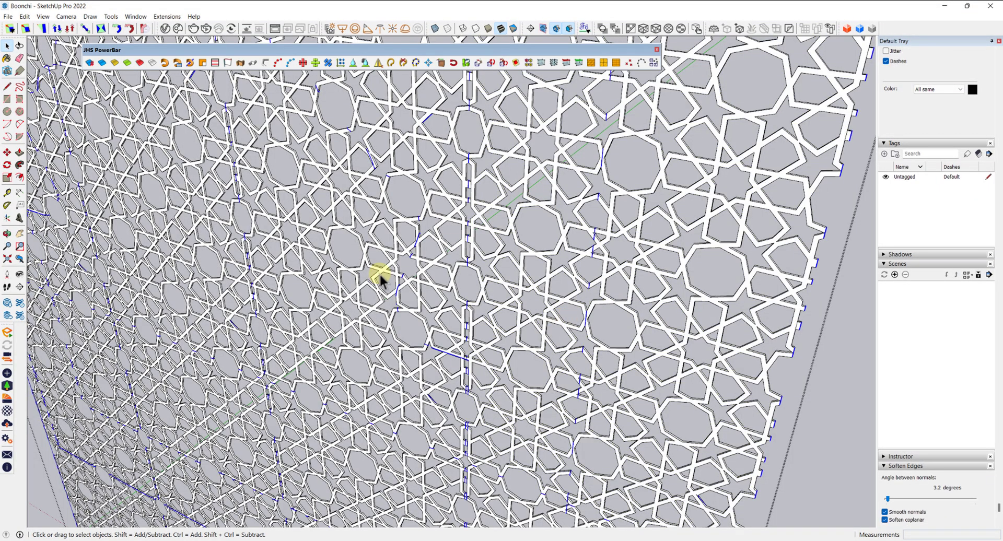
Step: Isolate the star lattice with its pasted edges by hiding the rest of the model
scroll(390, 284, down, 5)
middle_drag(374, 266, 371, 225)
shift+middle_drag(371, 225, 425, 212)
key(i)
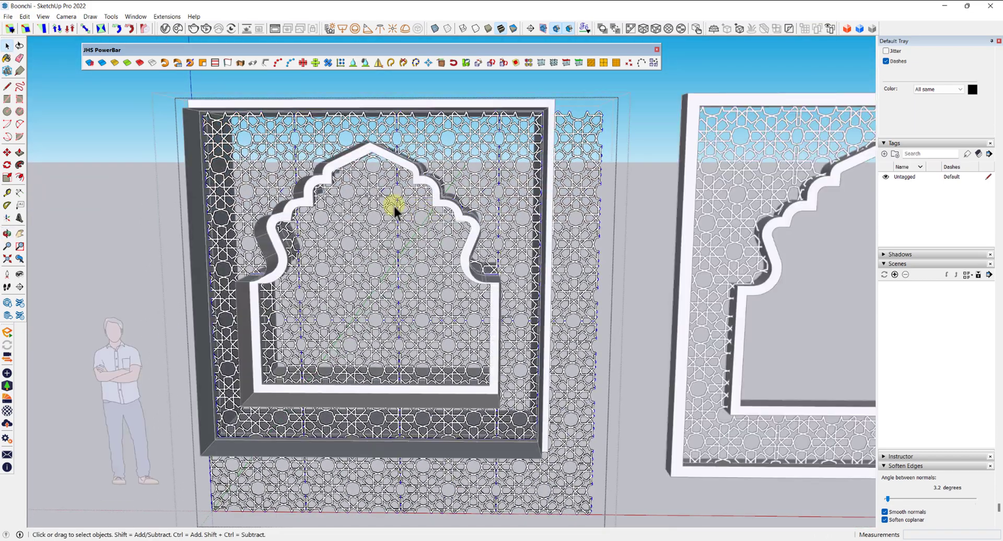
double_click(247, 145)
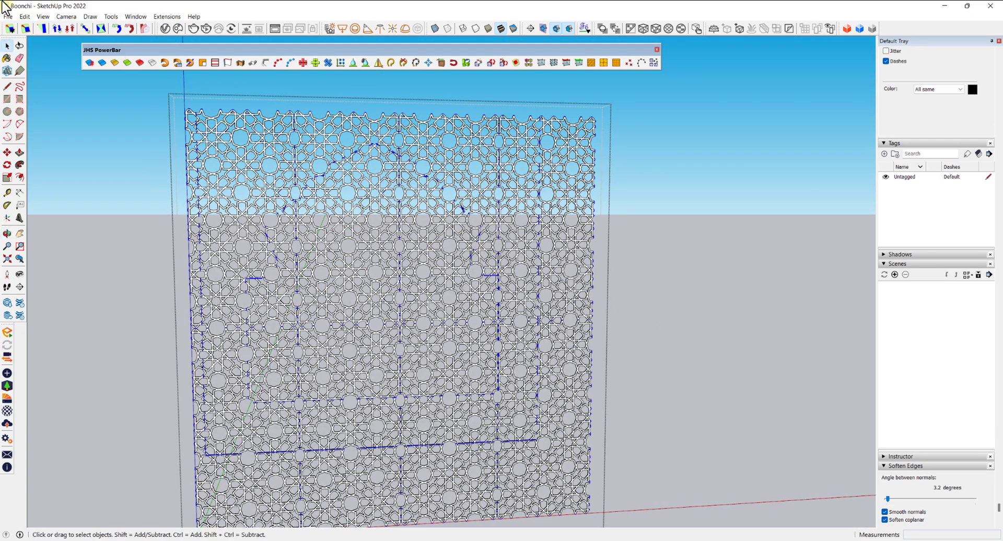
Step: Switch the camera to parallel projection and the standard front view, centred on the isolated star lattice
click(66, 16)
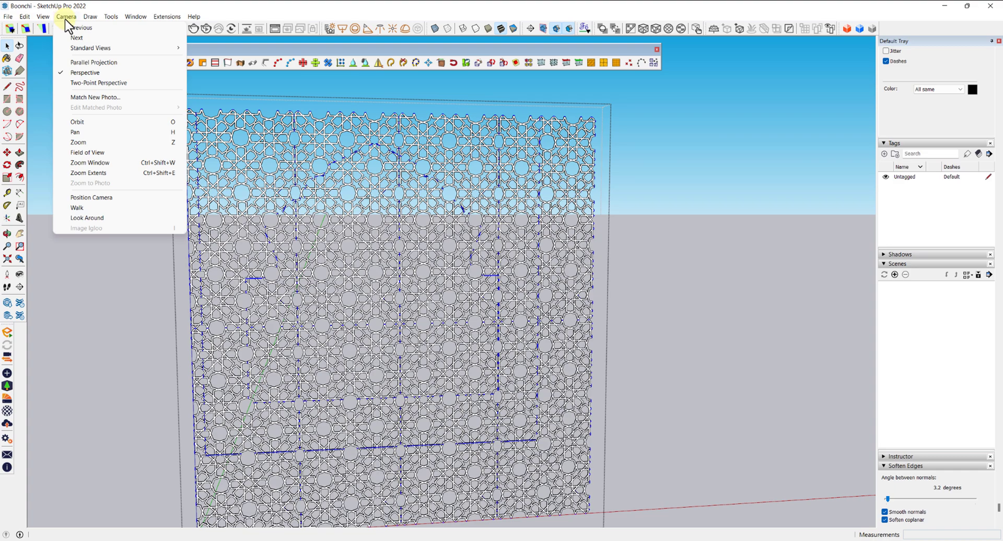
click(93, 63)
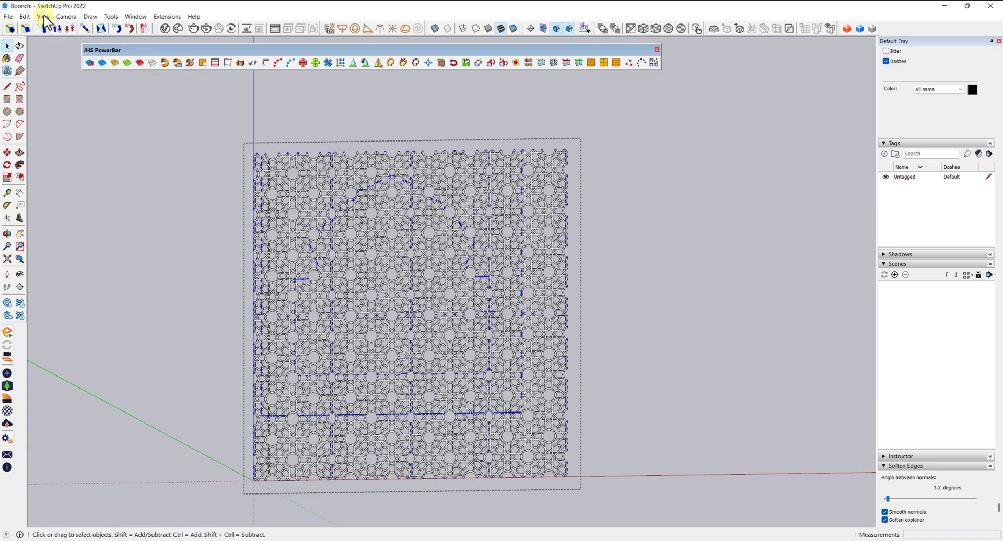
click(66, 17)
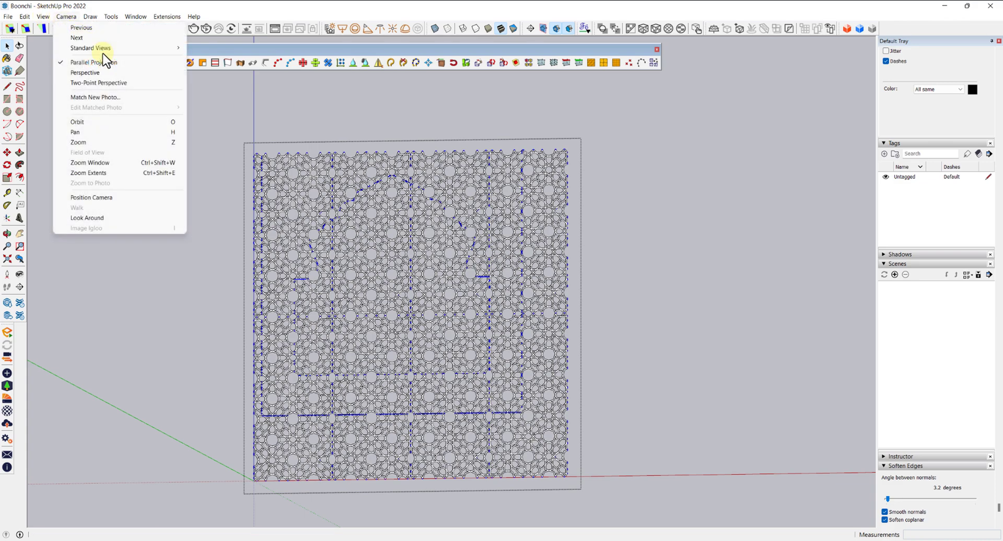
mouse_move(180, 52)
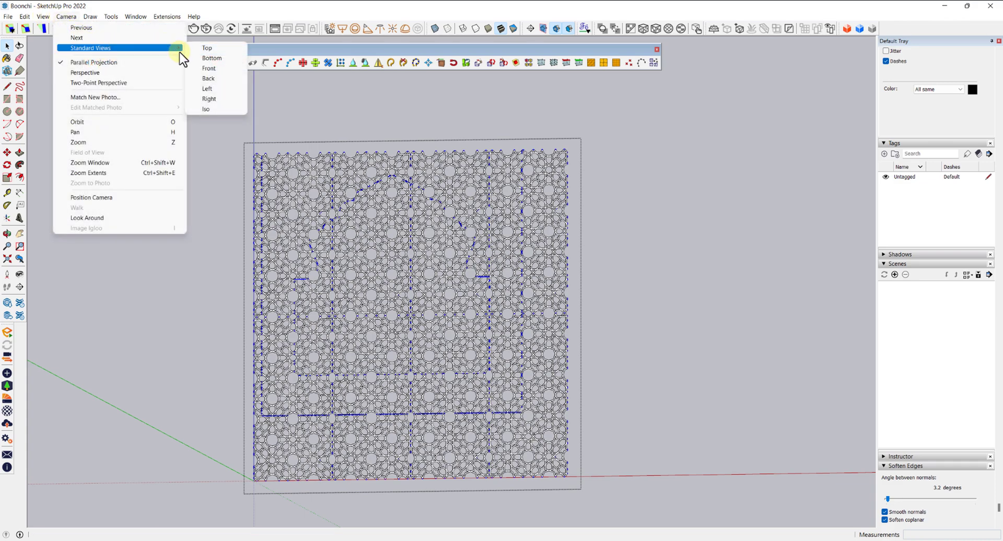
click(216, 69)
shift+middle_drag(122, 238, 534, 237)
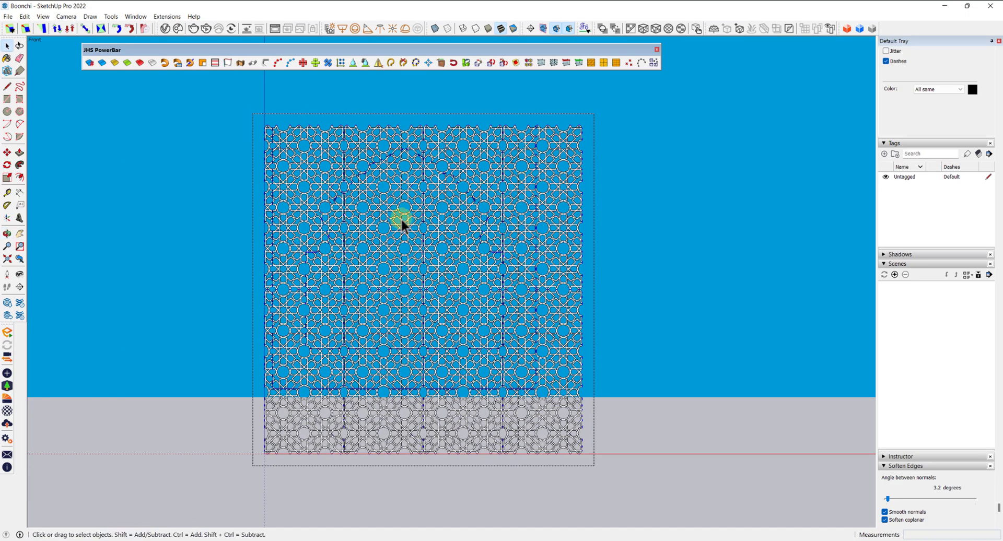
Step: Select the star-lattice geometry lying within the screen's outer frame and make it a group
drag(270, 118, 377, 165)
drag(270, 116, 275, 126)
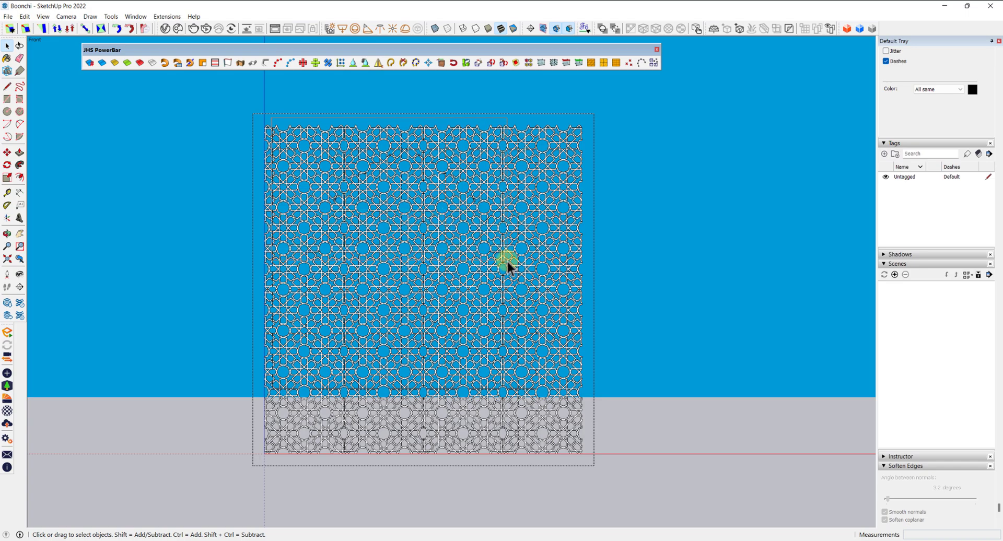
mouse_move(540, 391)
mouse_down()
mouse_move(545, 397)
mouse_move(542, 387)
mouse_move(504, 384)
mouse_move(514, 363)
mouse_move(535, 391)
mouse_up()
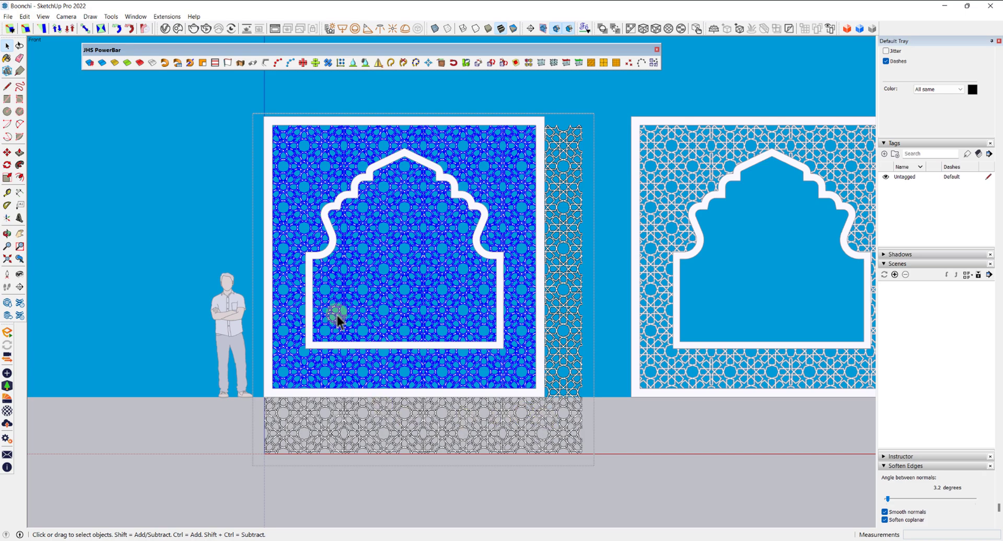
key(i)
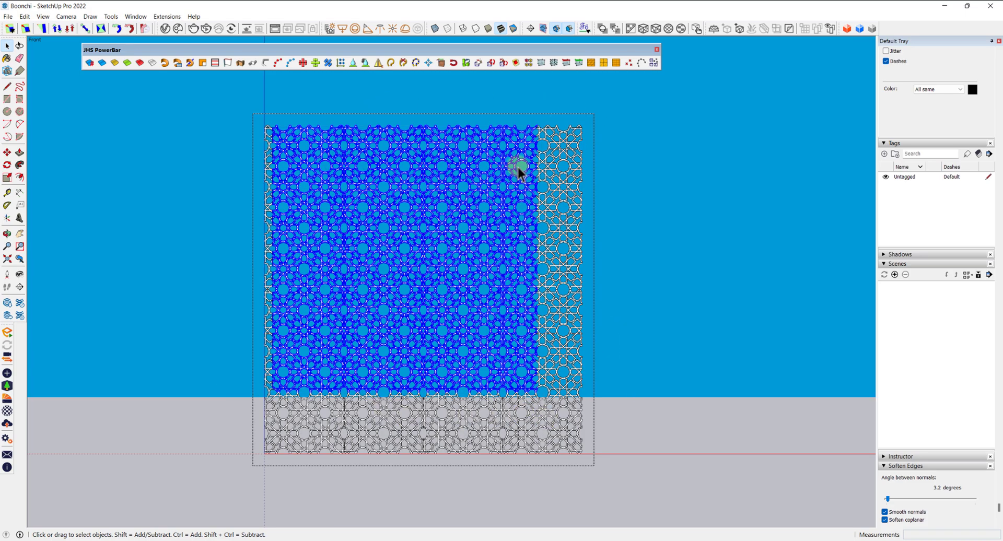
right_click(529, 163)
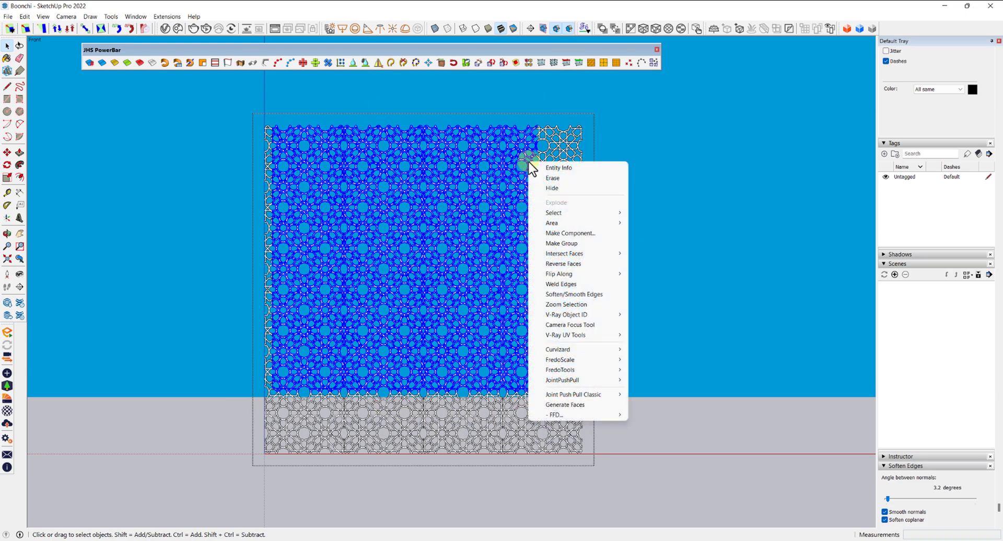
click(569, 242)
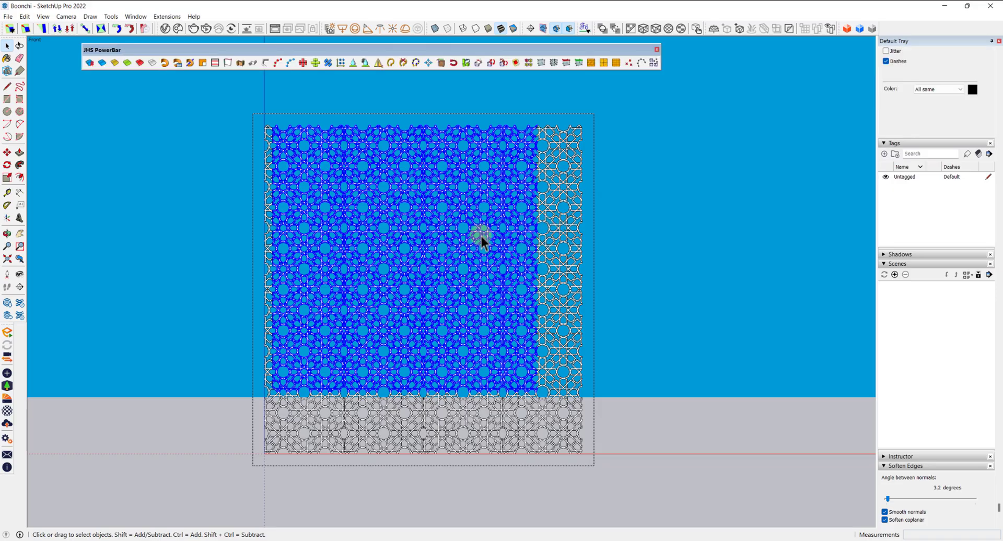
Step: Select everything except the new lattice group and delete the excess lattice outside the outer frame
key(ctrl+a)
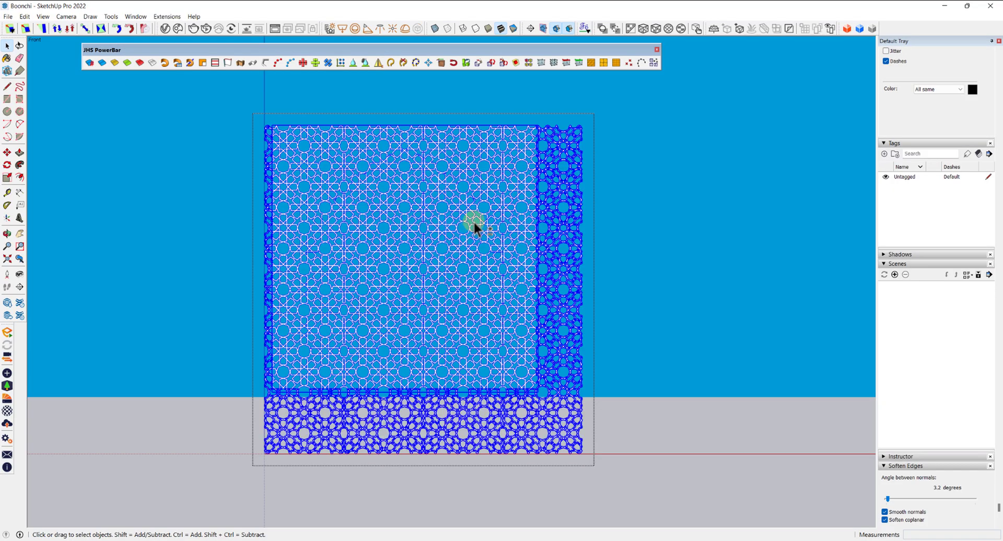
shift+click(474, 219)
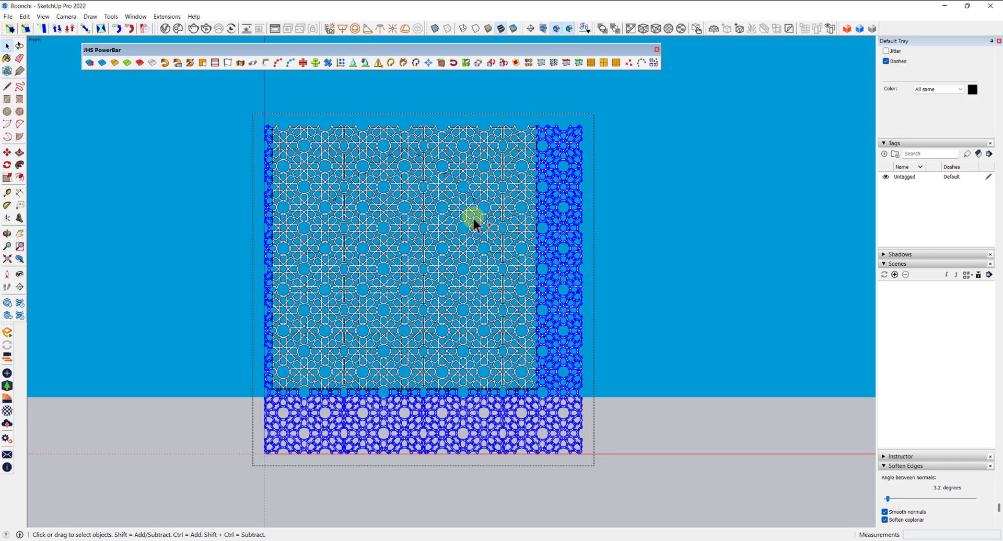
key(Delete)
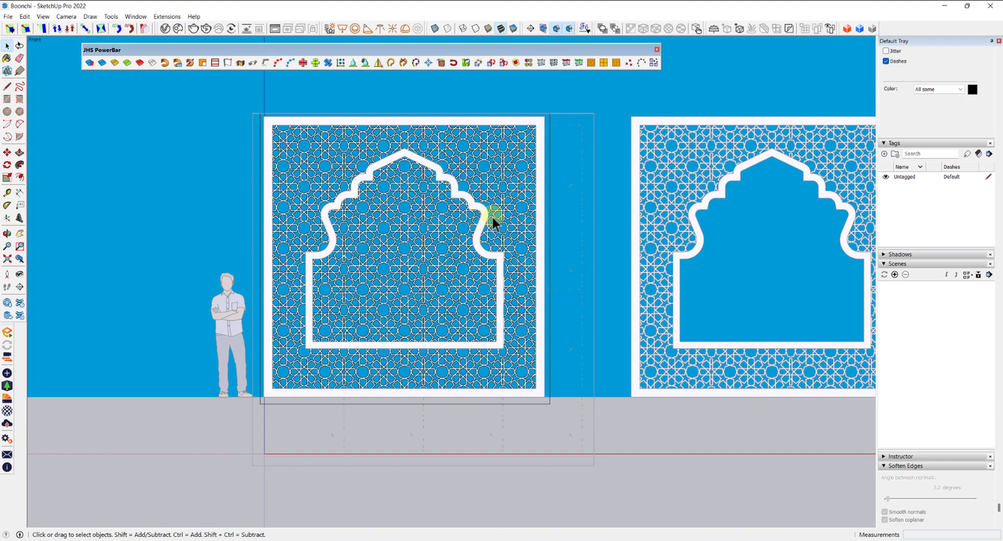
Step: Open the grouped star lattice, show the surrounding model and delete the lattice inside the arch opening's lower rectangular part
middle_drag(493, 217, 481, 249)
scroll(481, 249, up, 2)
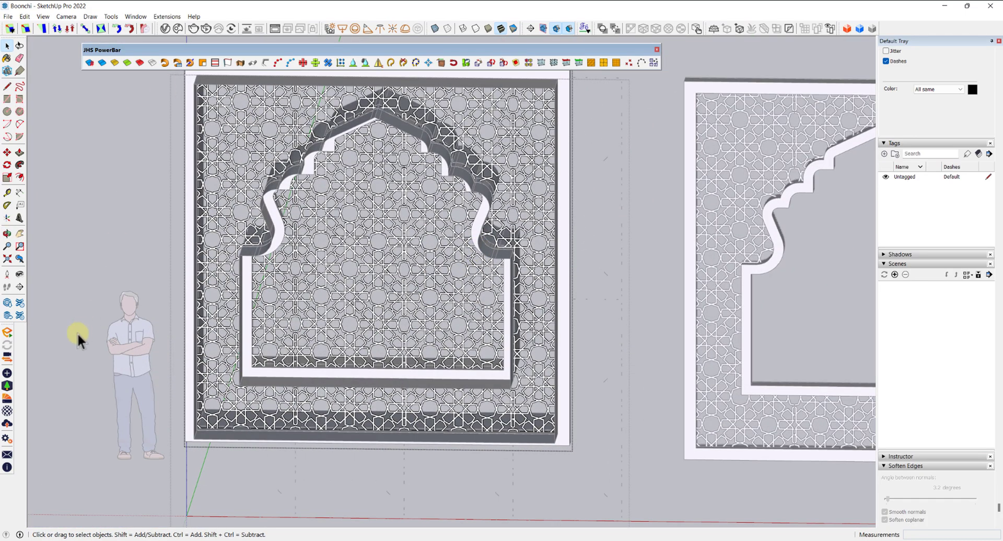
click(19, 259)
click(19, 259)
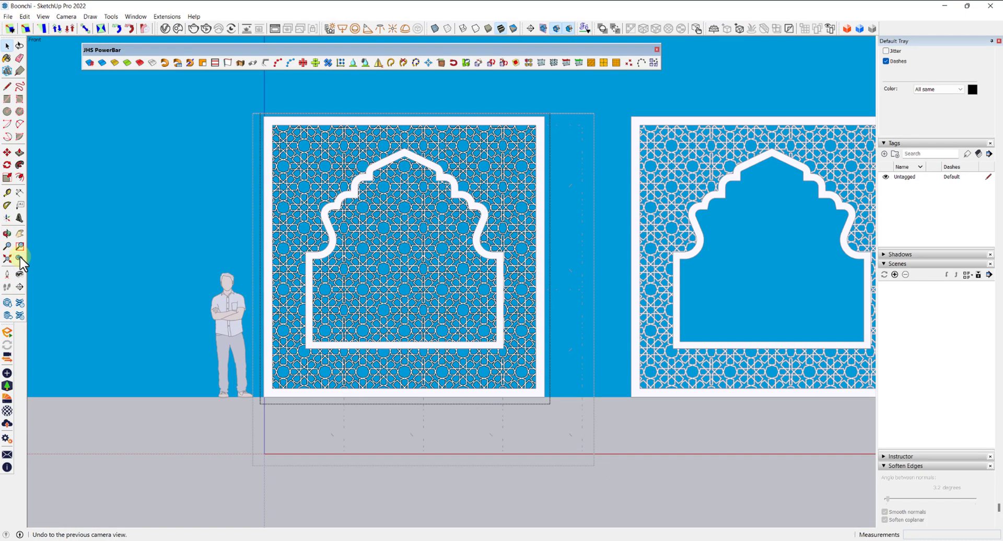
triple_click(413, 252)
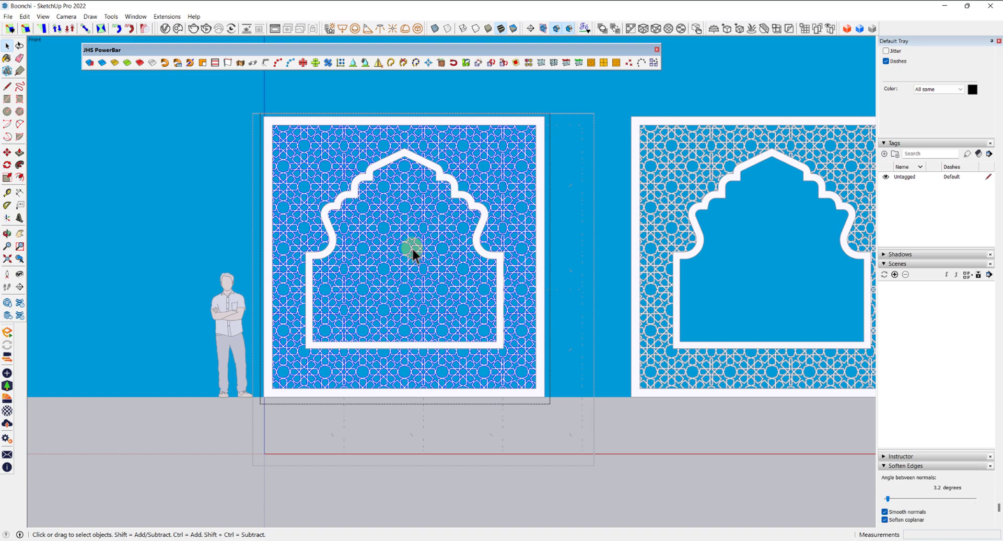
double_click(413, 250)
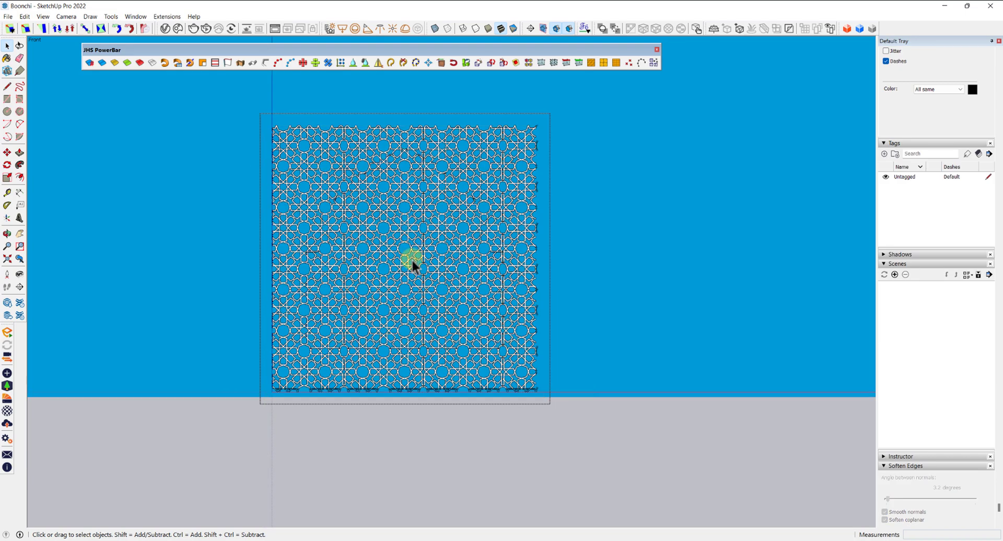
key(Escape)
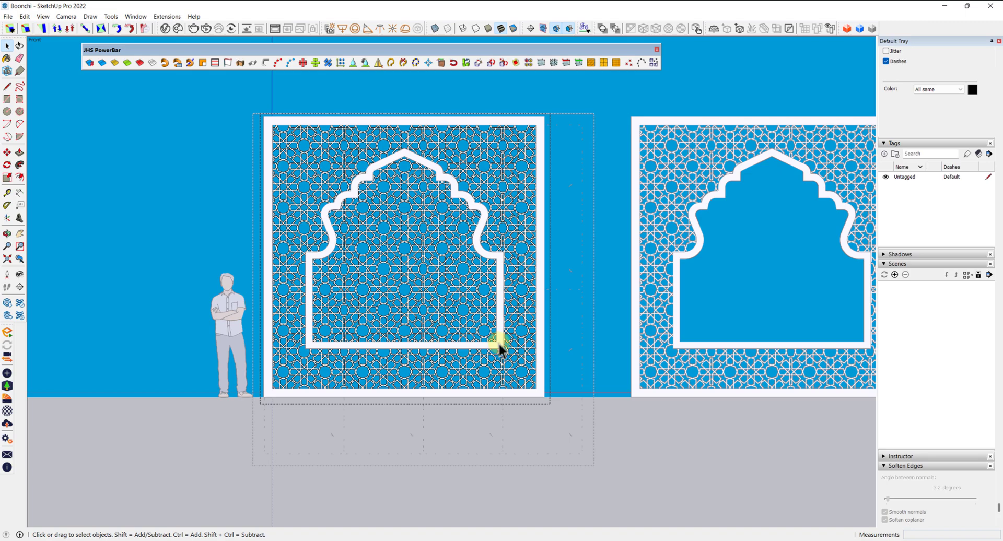
click(311, 258)
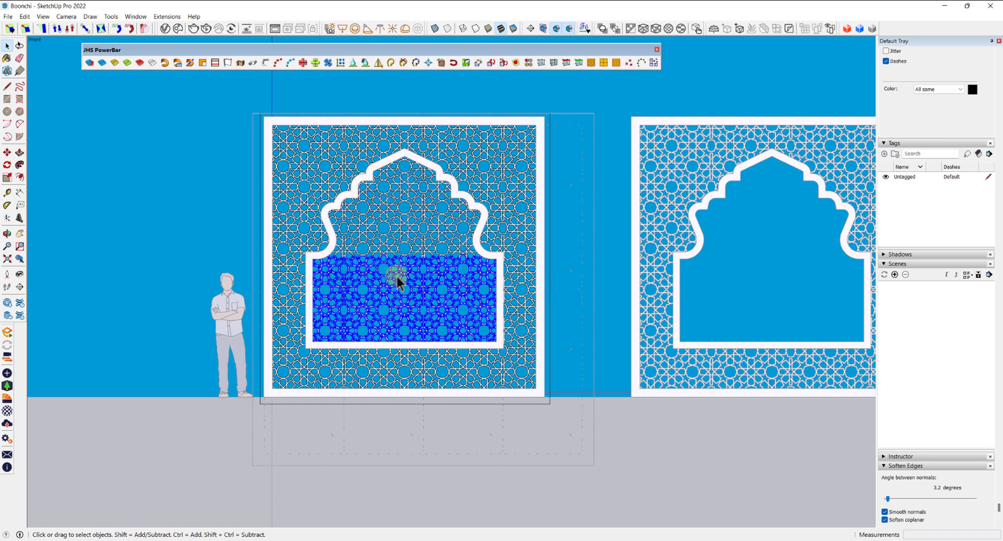
key(Delete)
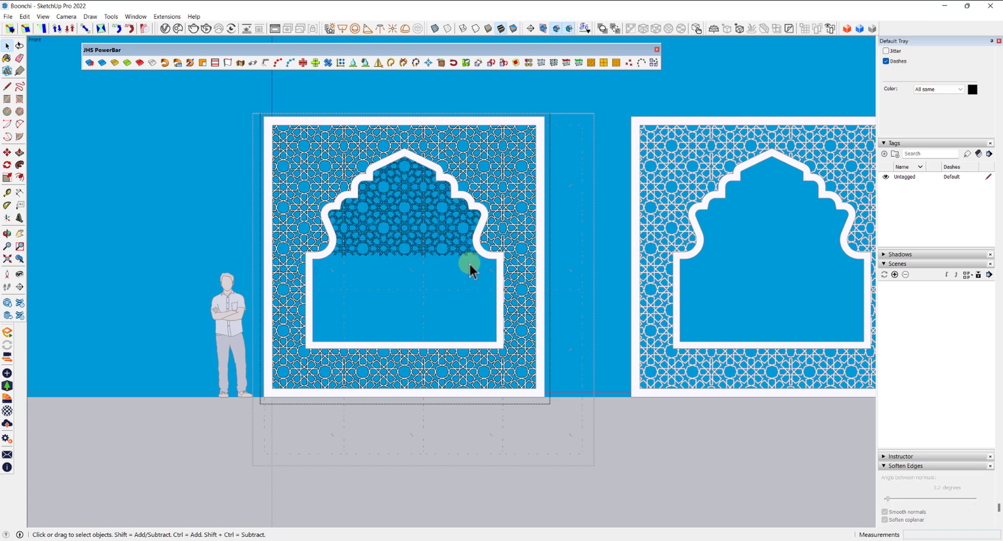
Step: Lasso the remaining lattice inside the stepped upper part of the arch opening, delete it and leave the lattice group
scroll(421, 168, up, 5)
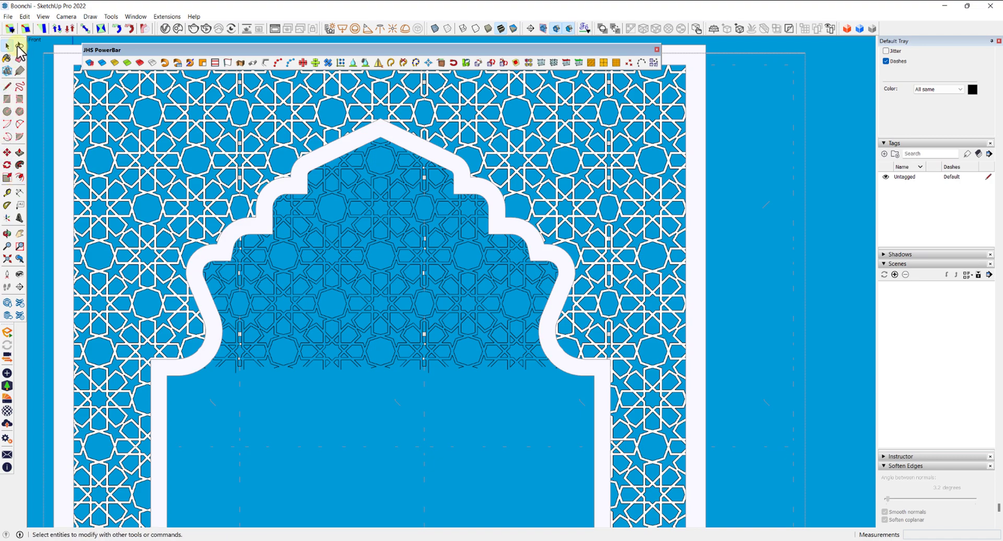
click(19, 46)
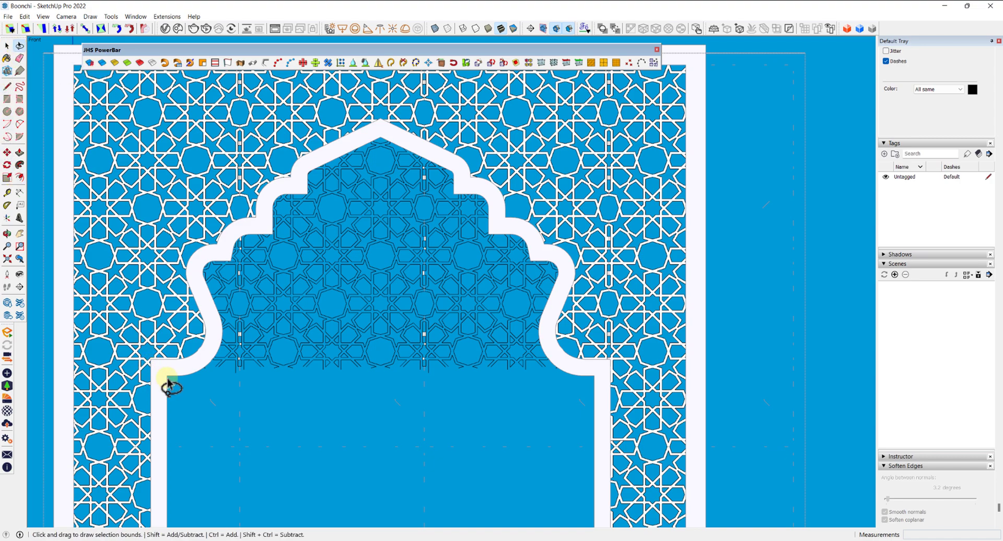
mouse_move(163, 371)
mouse_down()
mouse_move(195, 372)
mouse_move(217, 347)
mouse_move(201, 288)
mouse_move(207, 258)
mouse_move(267, 219)
mouse_move(265, 205)
mouse_move(315, 164)
mouse_move(375, 132)
mouse_move(447, 166)
mouse_move(566, 281)
mouse_move(545, 339)
mouse_move(570, 374)
mouse_move(557, 395)
mouse_move(213, 398)
mouse_up()
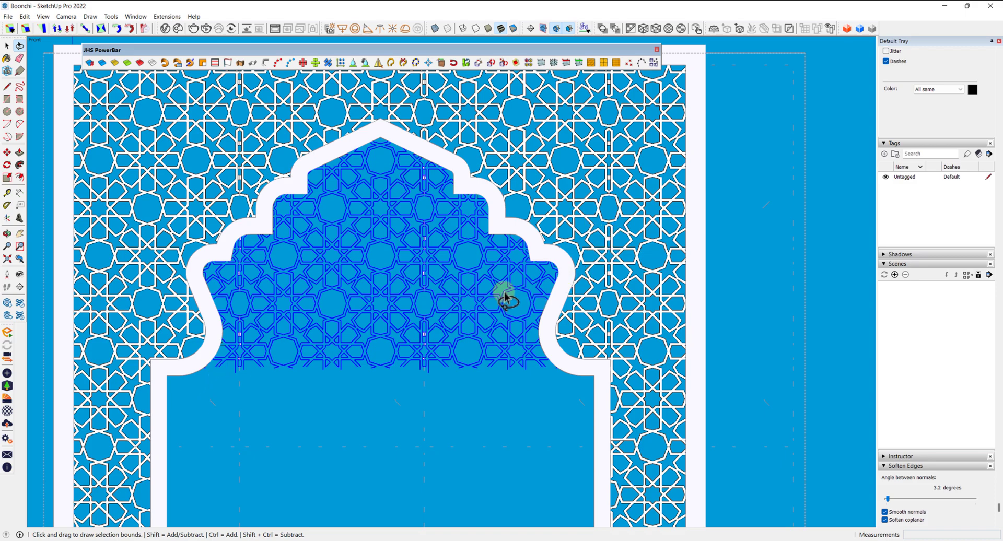
key(Delete)
scroll(505, 297, down, 2)
key(space)
key(Escape)
Step: Select everything in the panel except the trimmed lattice group, delete the extruded surfaces and leftover edges, and exit the panel's group
middle_drag(692, 236, 693, 240)
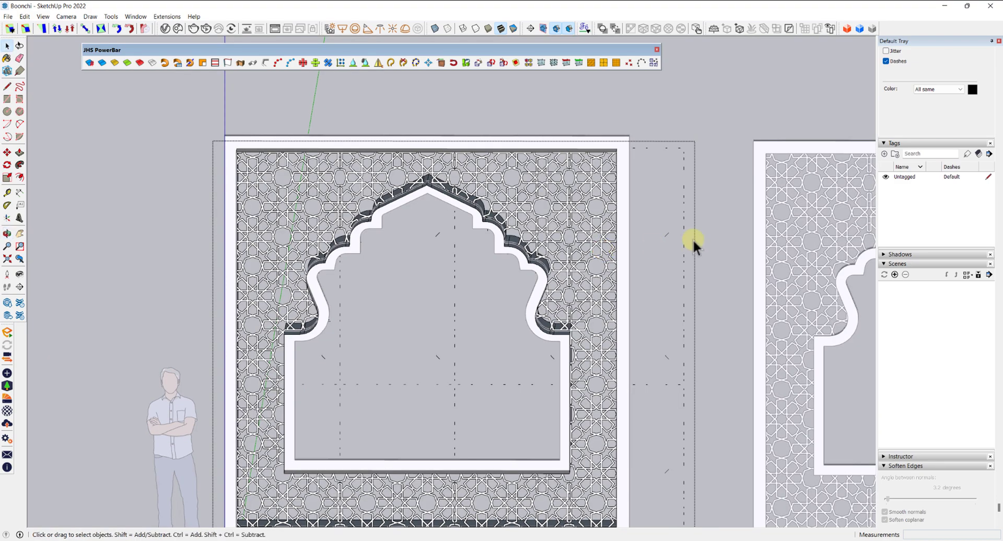
click(683, 217)
scroll(675, 195, down, 5)
shift+middle_drag(609, 228, 502, 208)
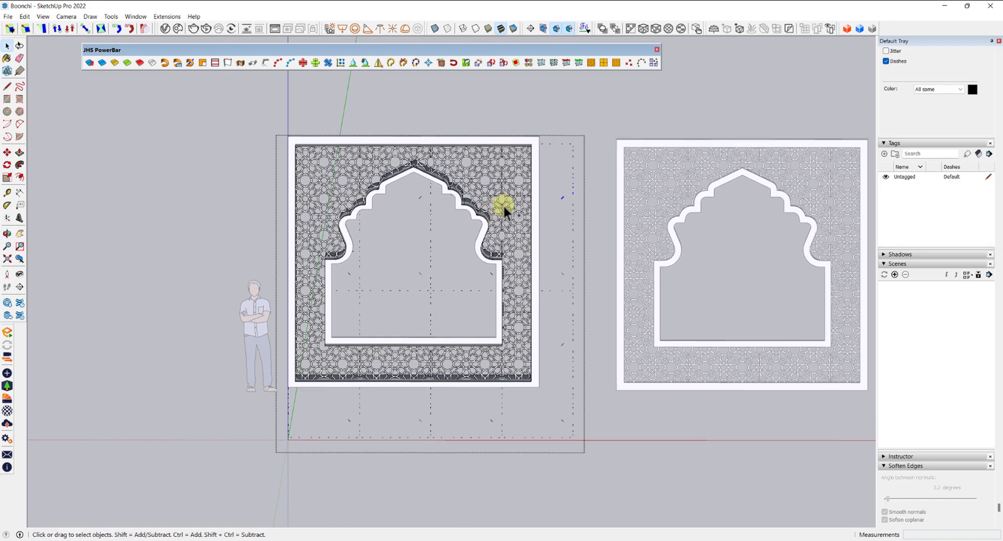
click(502, 208)
scroll(525, 190, up, 6)
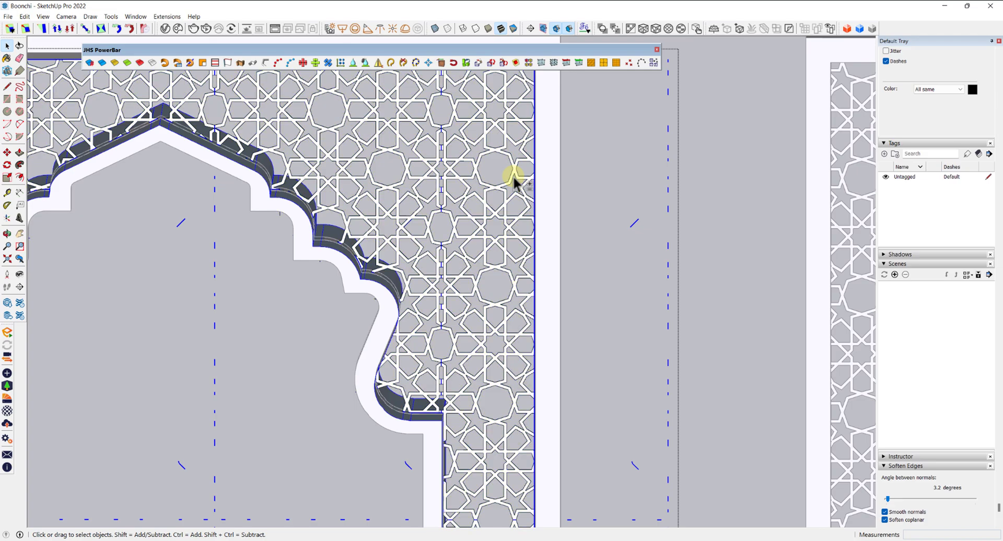
scroll(515, 182, down, 5)
middle_drag(502, 193, 405, 279)
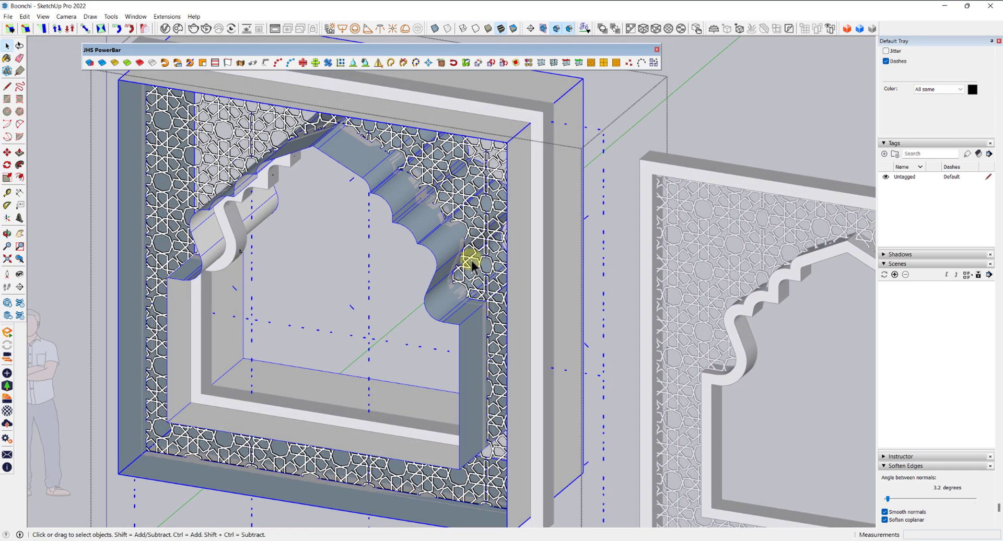
key(Delete)
middle_drag(469, 257, 526, 230)
key(Escape)
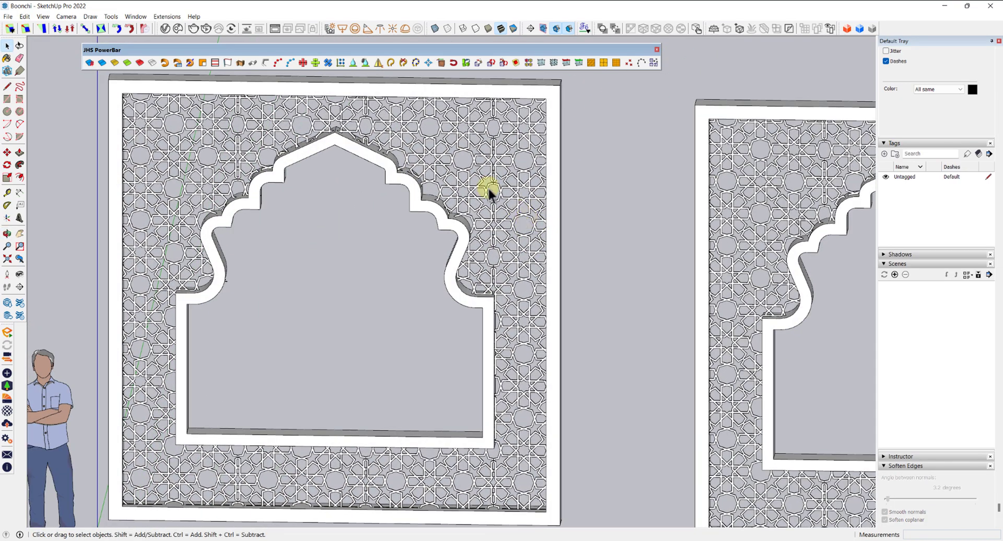
Step: Switch the camera back to perspective and inspect the trimmed star-pattern screen beside the neighbouring panel
click(66, 16)
click(83, 74)
middle_drag(294, 280, 548, 220)
scroll(377, 293, down, 5)
mouse_move(378, 293)
middle_down()
mouse_move(384, 280)
mouse_move(432, 276)
mouse_move(364, 296)
middle_up()
scroll(364, 295, up, 8)
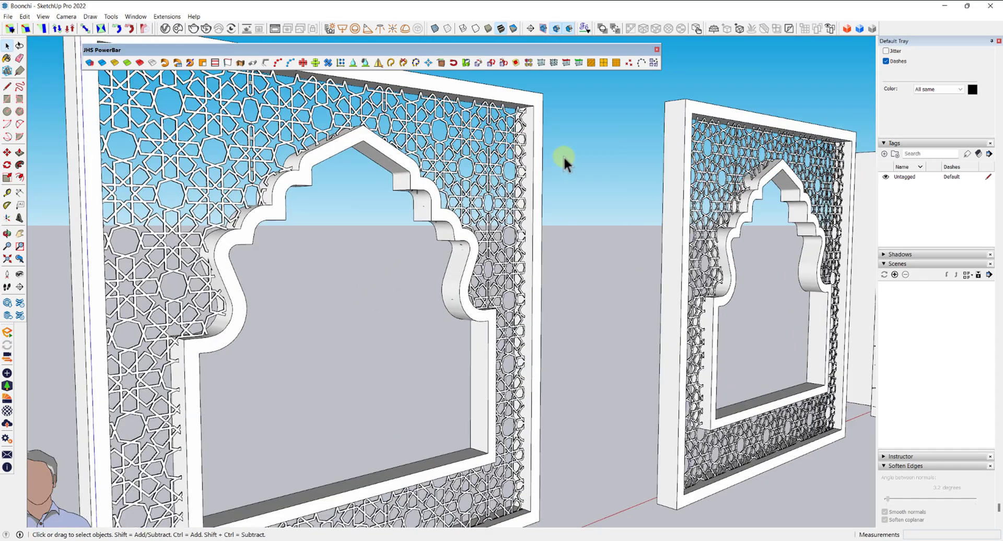